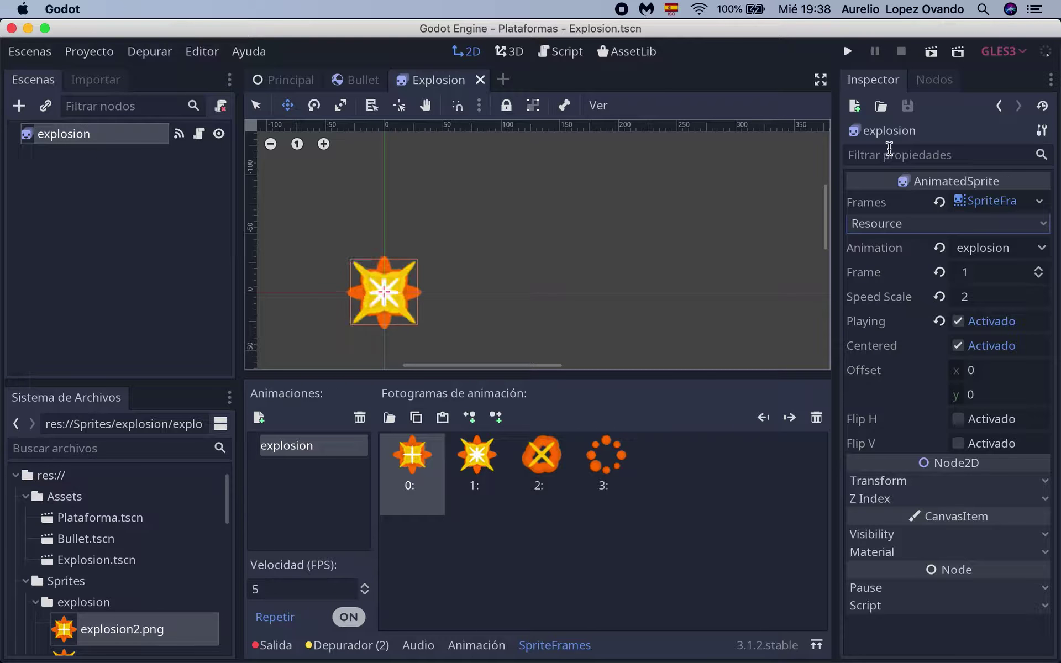
- Show all open windows side by side to pick another one
key("ctrl+Up")
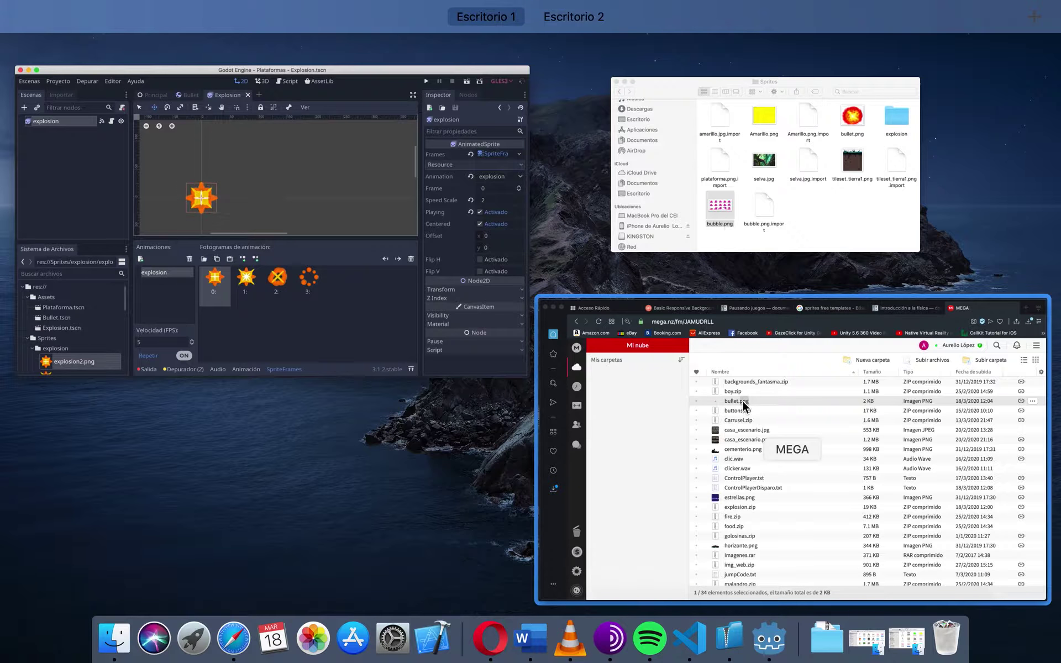
- Bring the browser forward and scroll through the 'sprites free templates' image results
left_click(745, 407)
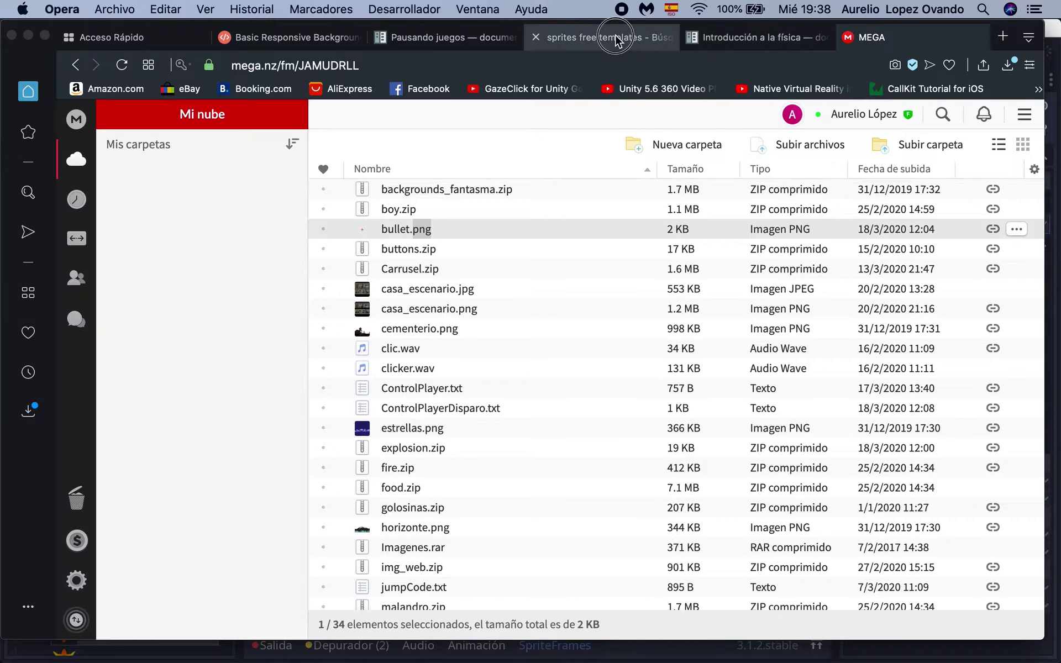
left_click(616, 39)
scroll(426, 328, "down", 2)
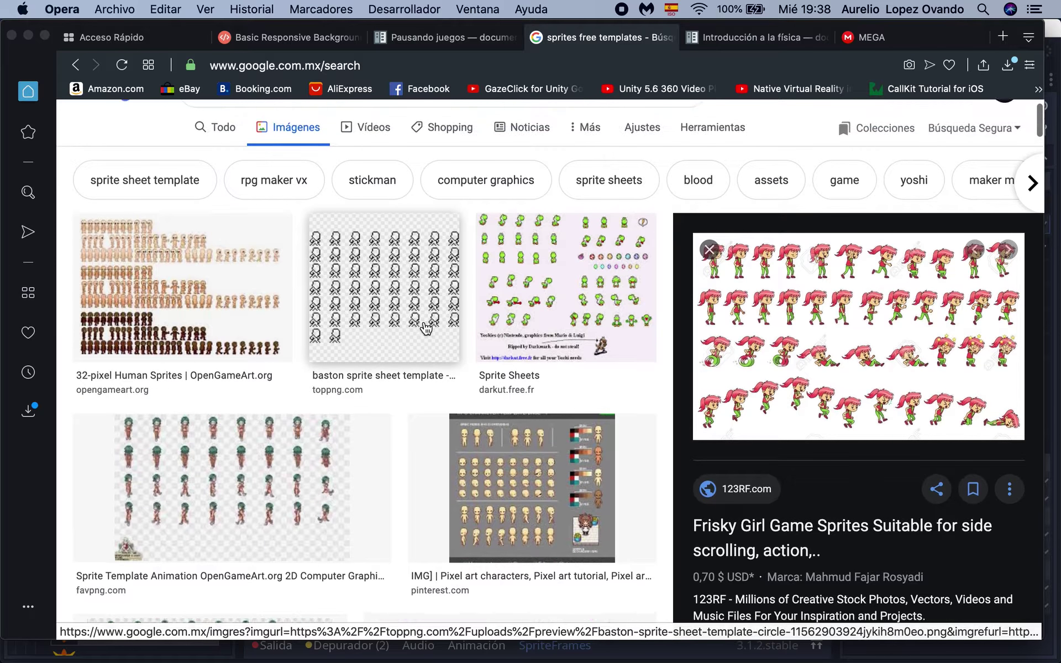
scroll(427, 328, "down", 3)
scroll(426, 328, "down", 4)
scroll(427, 329, "down", 5)
scroll(426, 329, "down", 3)
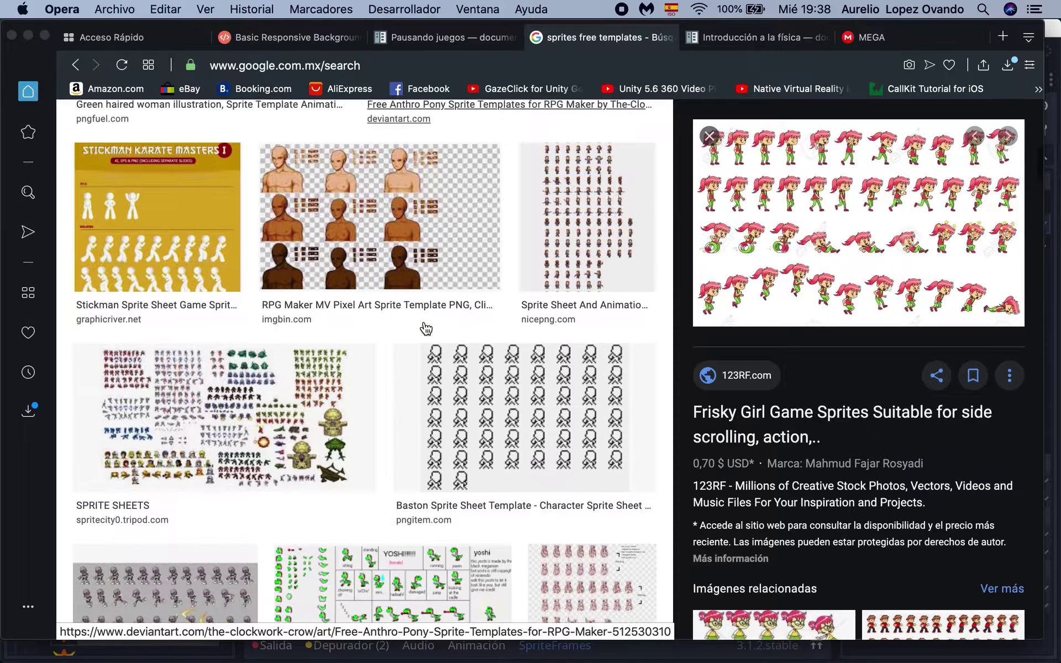
scroll(423, 321, "down", 1)
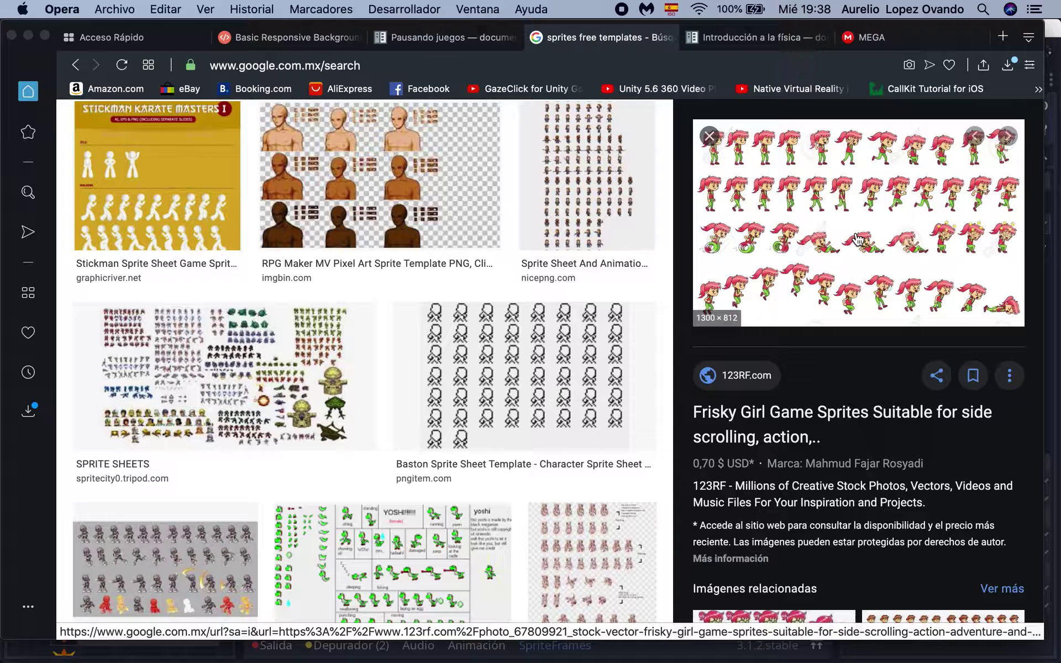
- Switch between the Godot editor and the browser, ending with all windows shown
key("ctrl+Up")
left_click(405, 221)
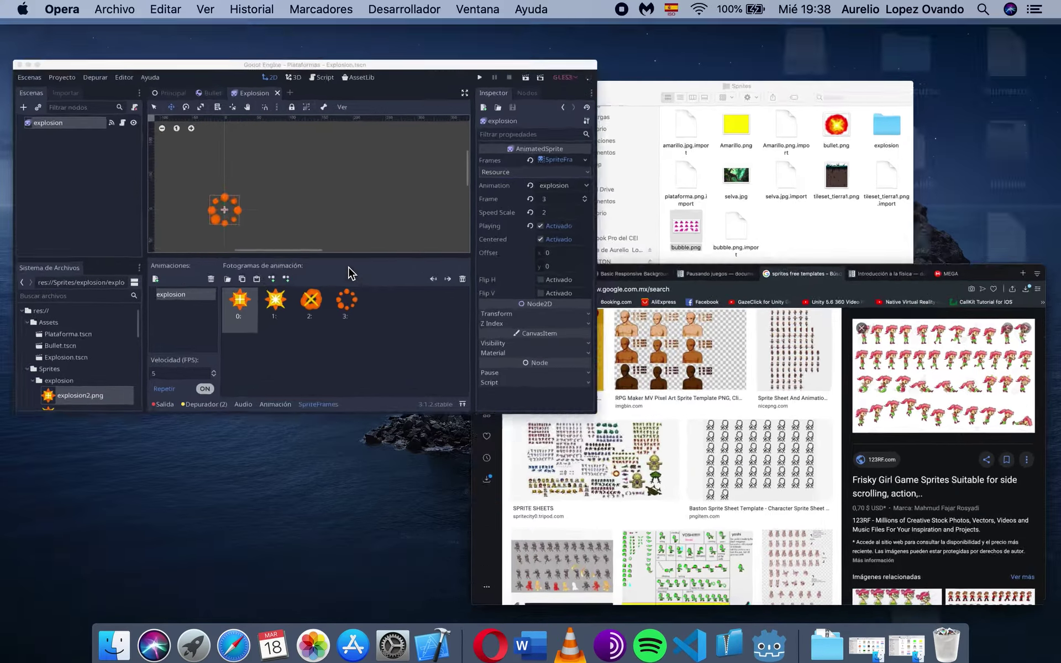
key("ctrl+Up")
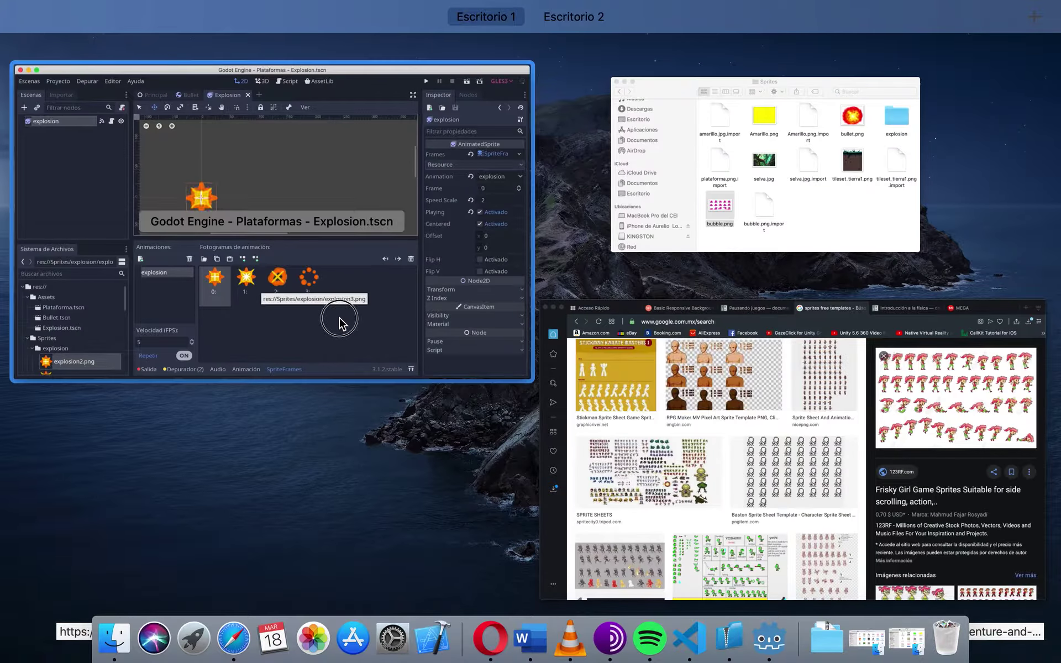
left_click(338, 316)
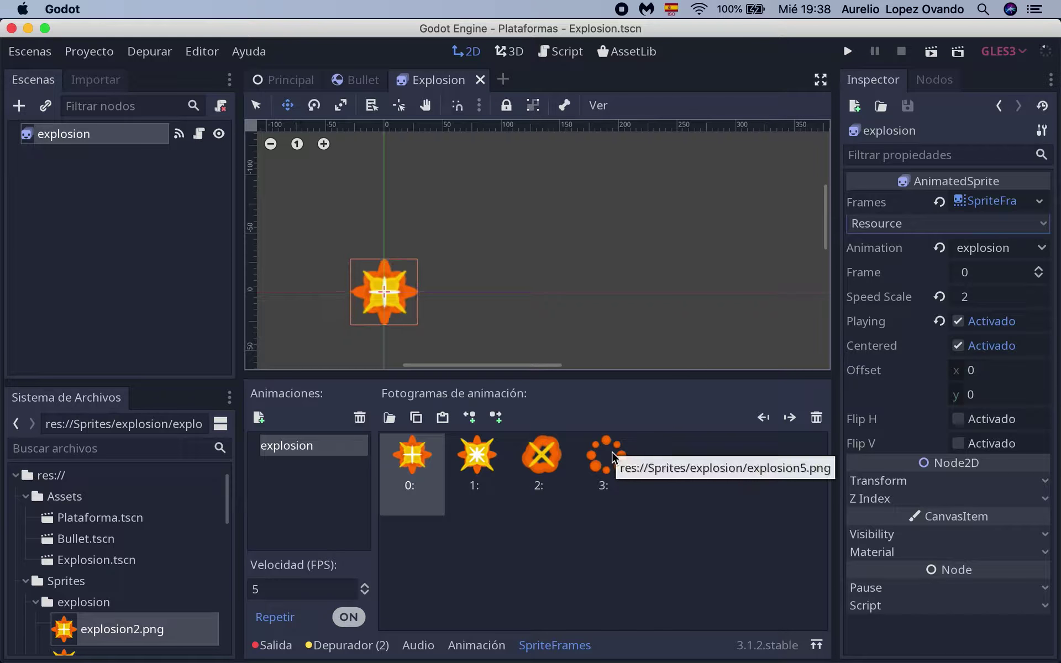
key("ctrl+Up")
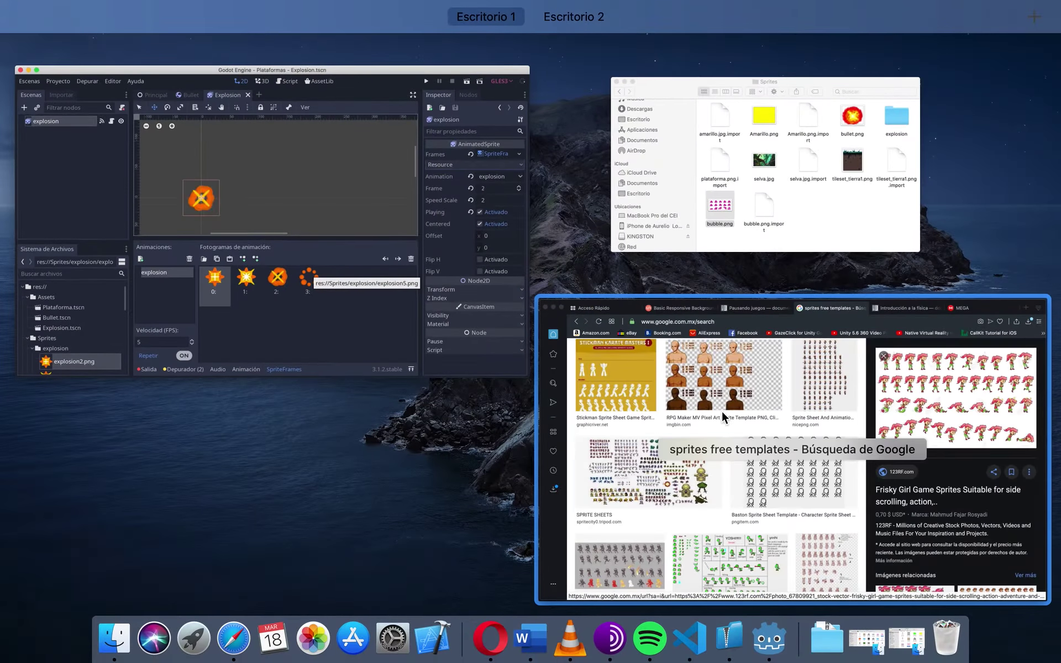
left_click(807, 490)
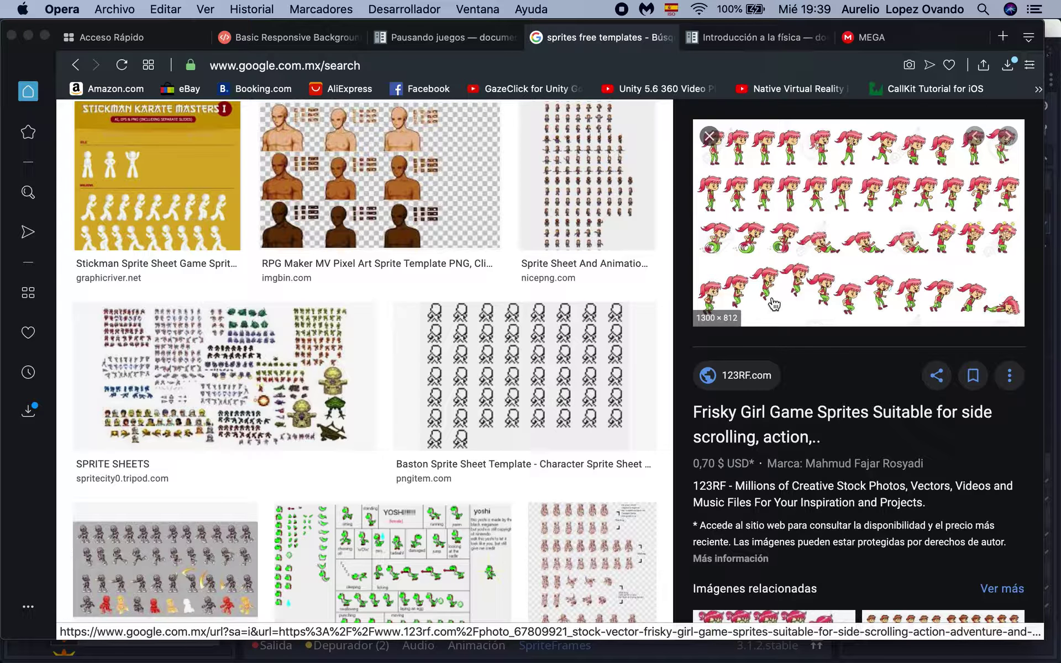
scroll(810, 224, "up", 4)
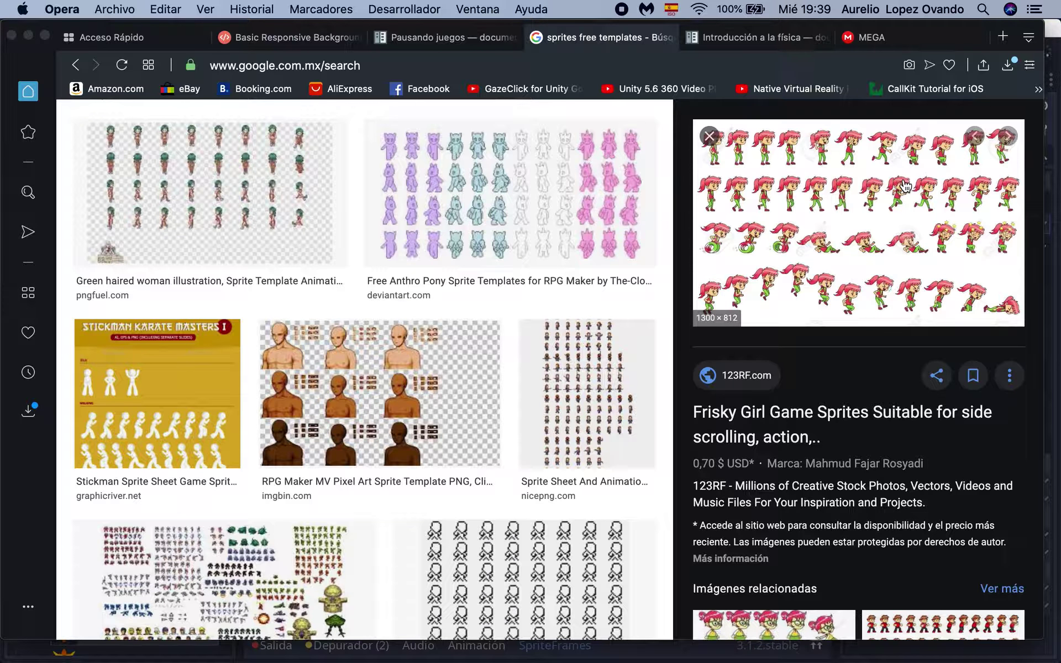
key("ctrl+Up")
left_click(685, 178)
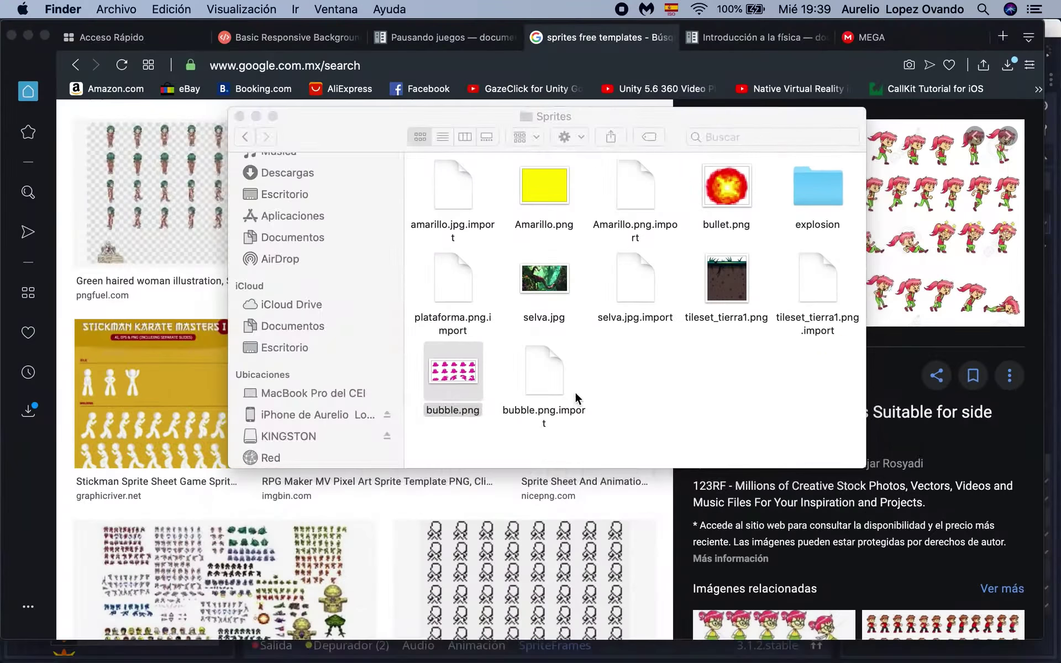
left_click(446, 394)
double_click(439, 378)
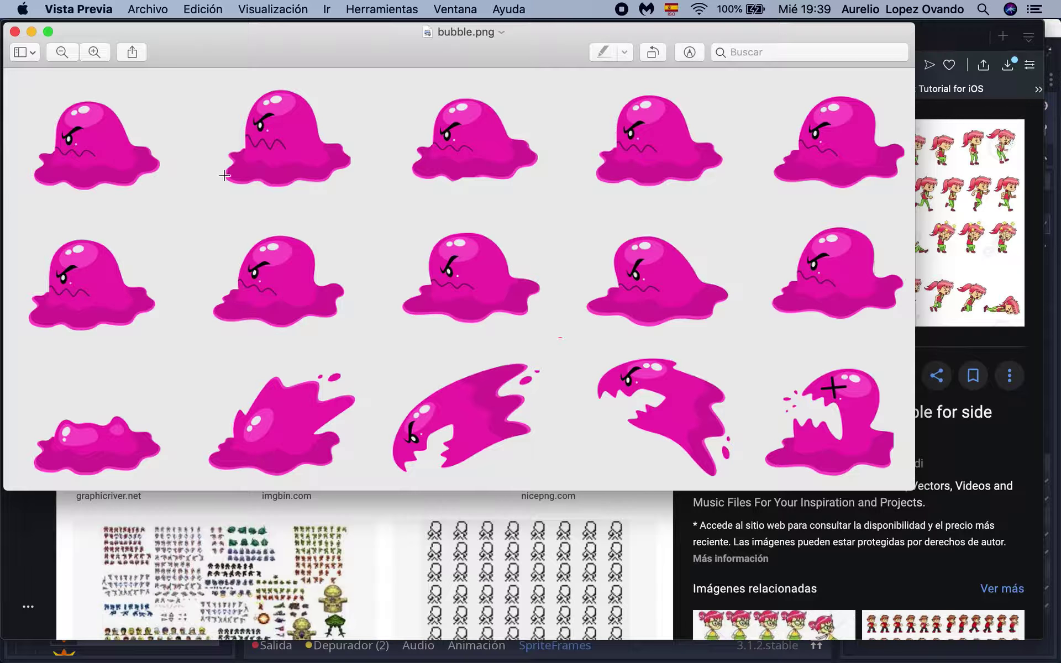
left_click(15, 31)
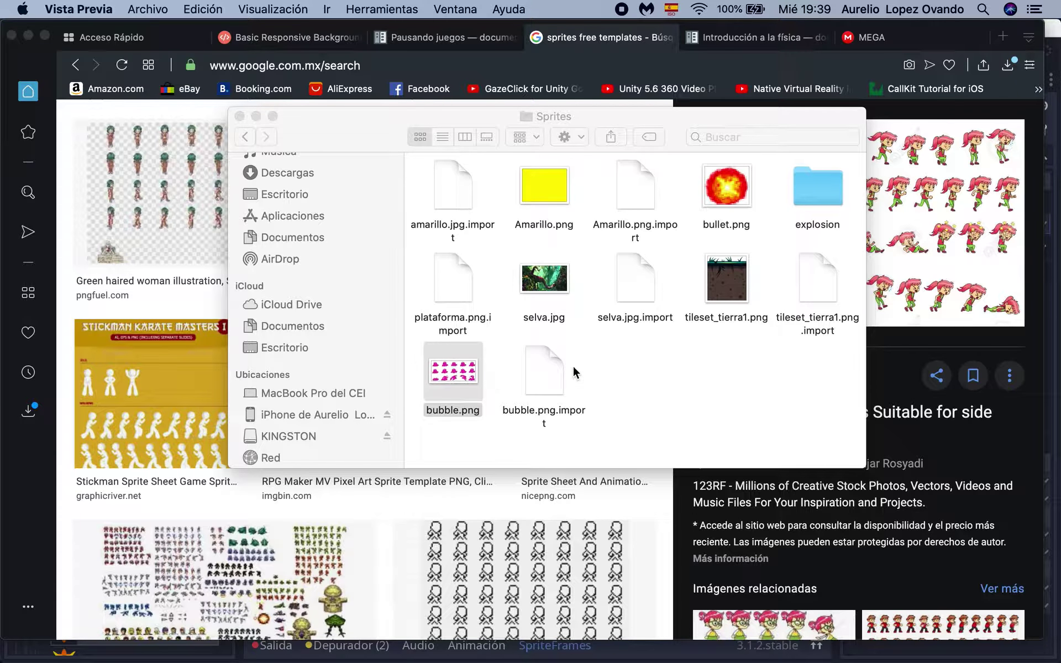
double_click(436, 374)
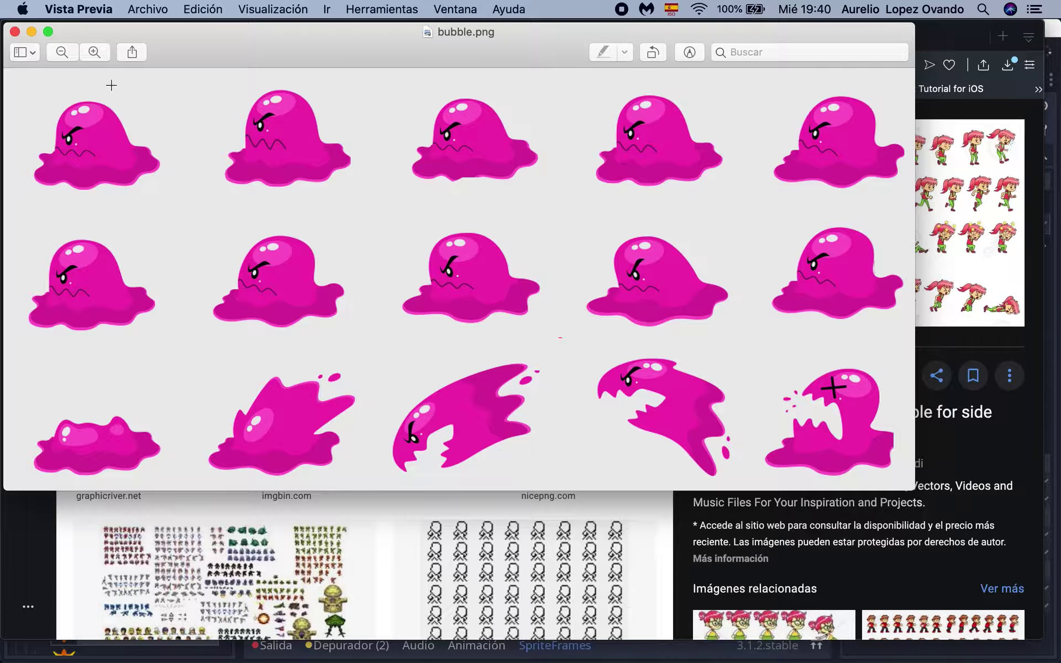
left_click(15, 31)
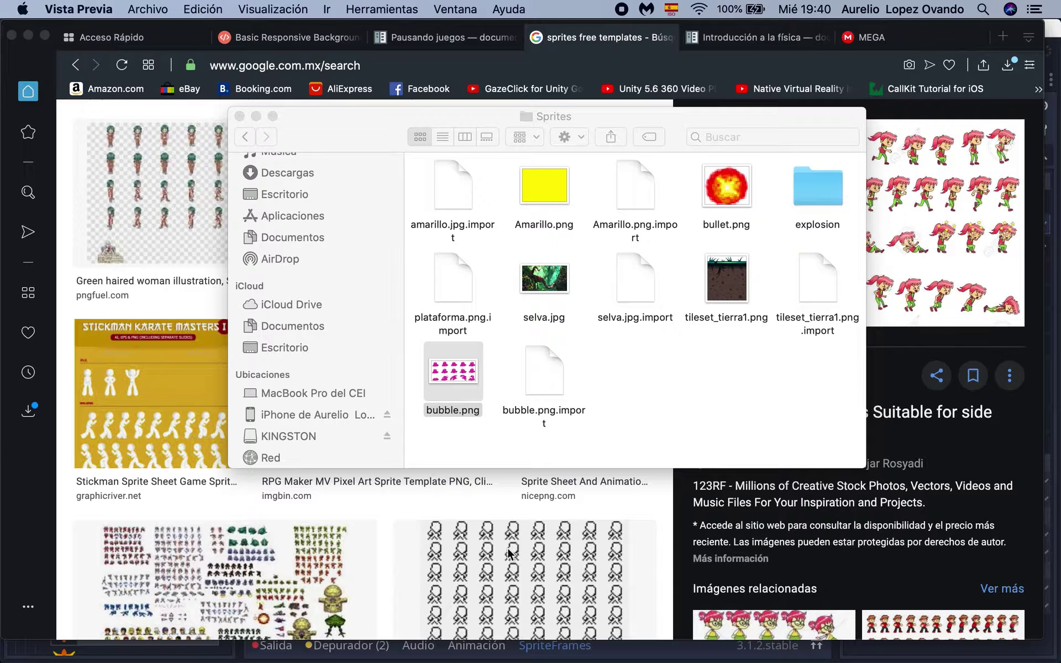
left_click(904, 346)
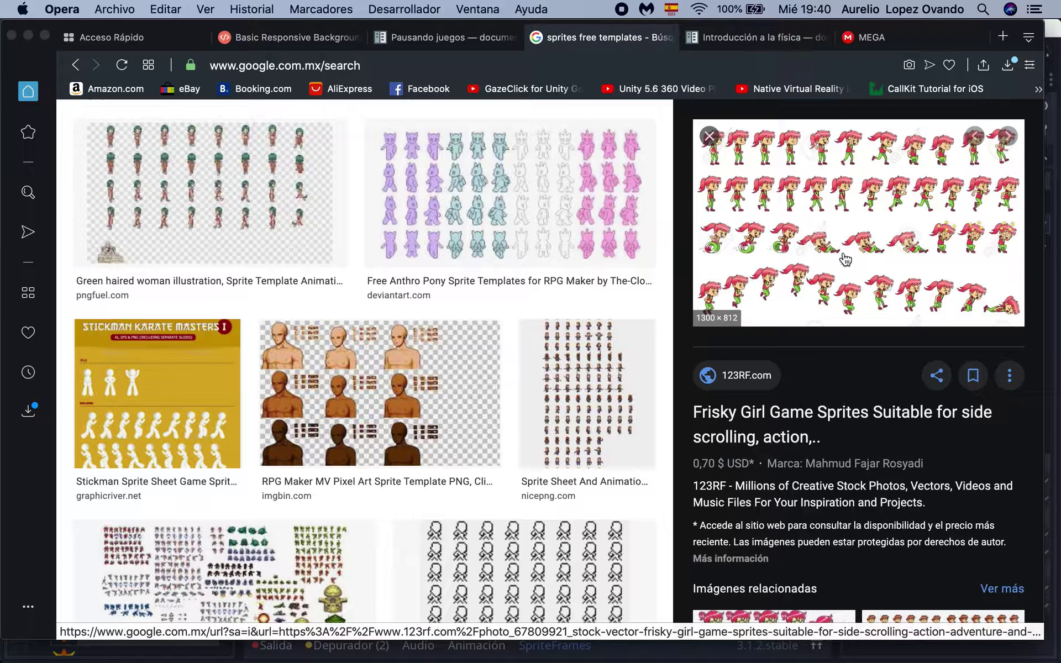
key("ctrl+Up")
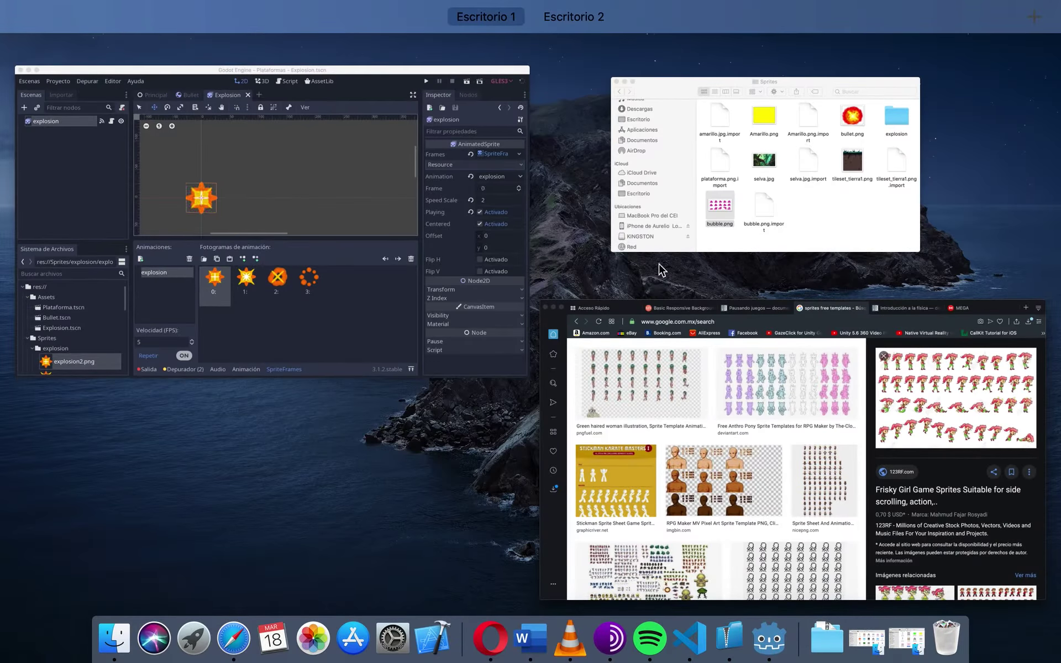
left_click(800, 220)
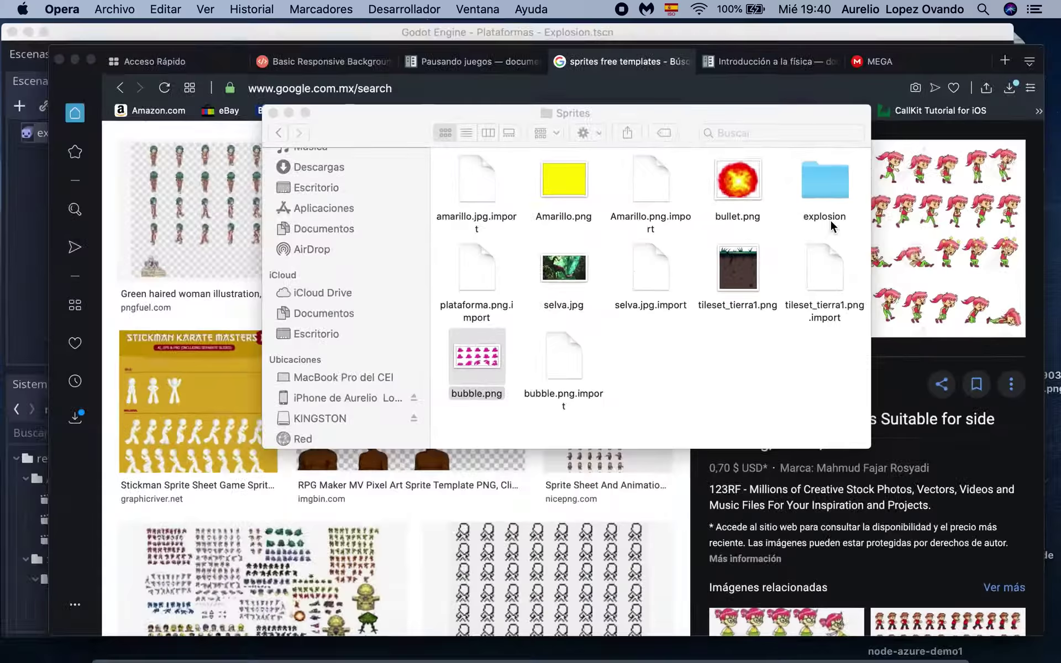
double_click(466, 377)
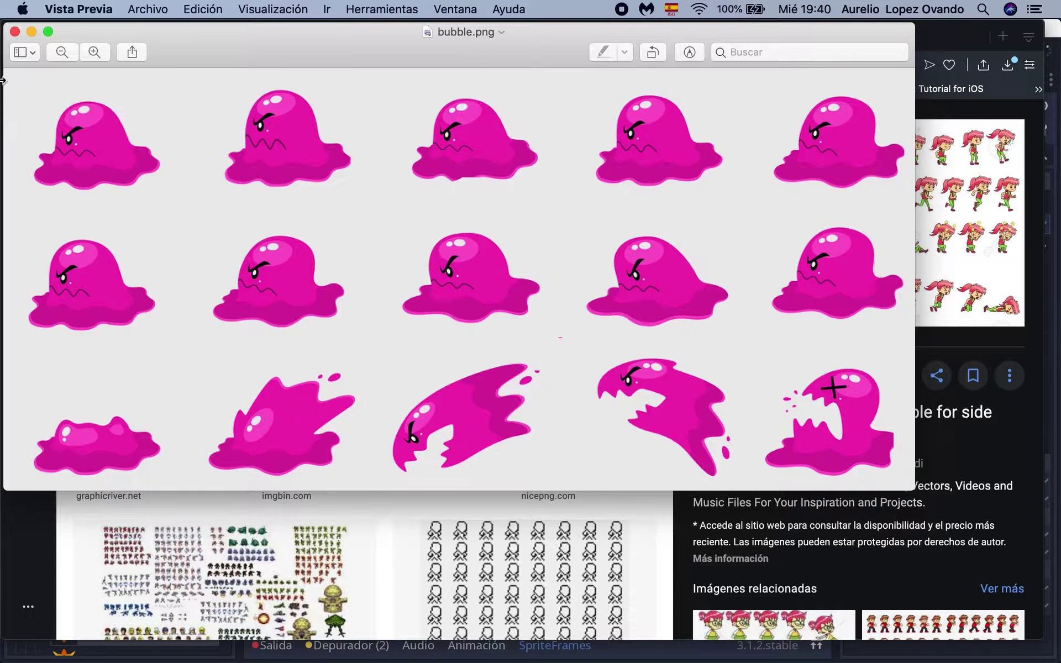
left_click(15, 32)
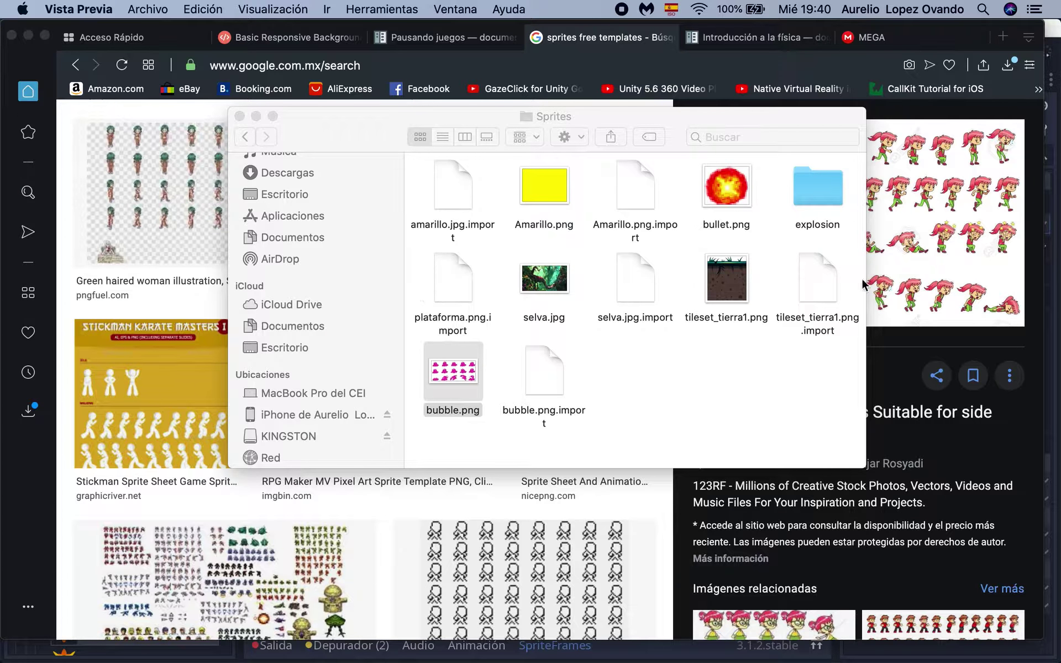
- Open the Frisky Girl sprite sheet's 123rf source page, then return to the search results
left_click(917, 373)
left_click(893, 283)
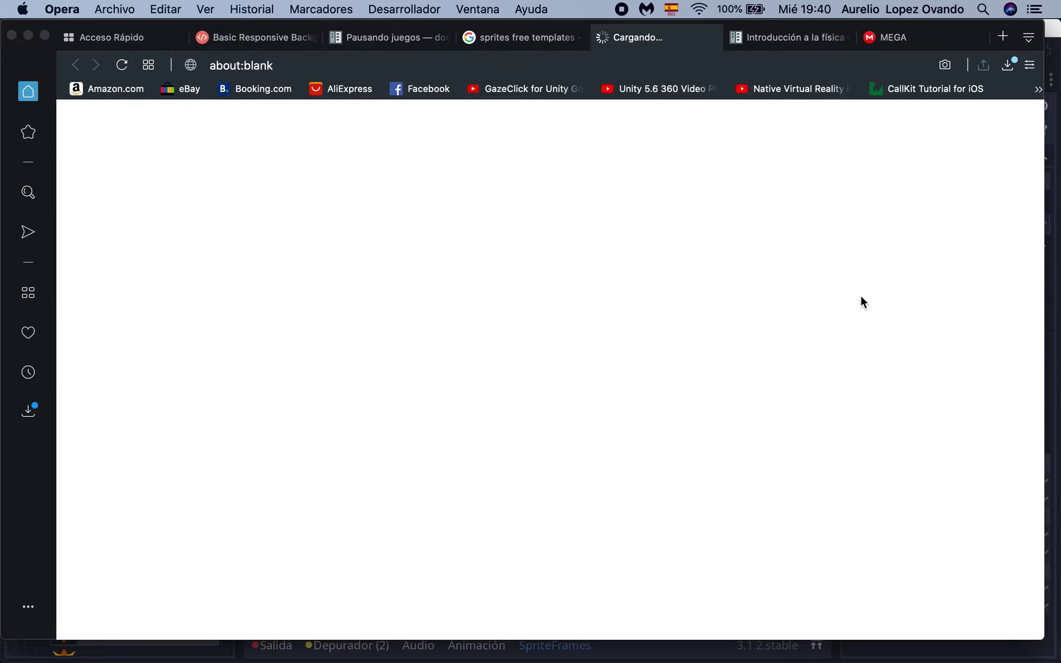
key("ctrl+Up")
left_click(734, 401)
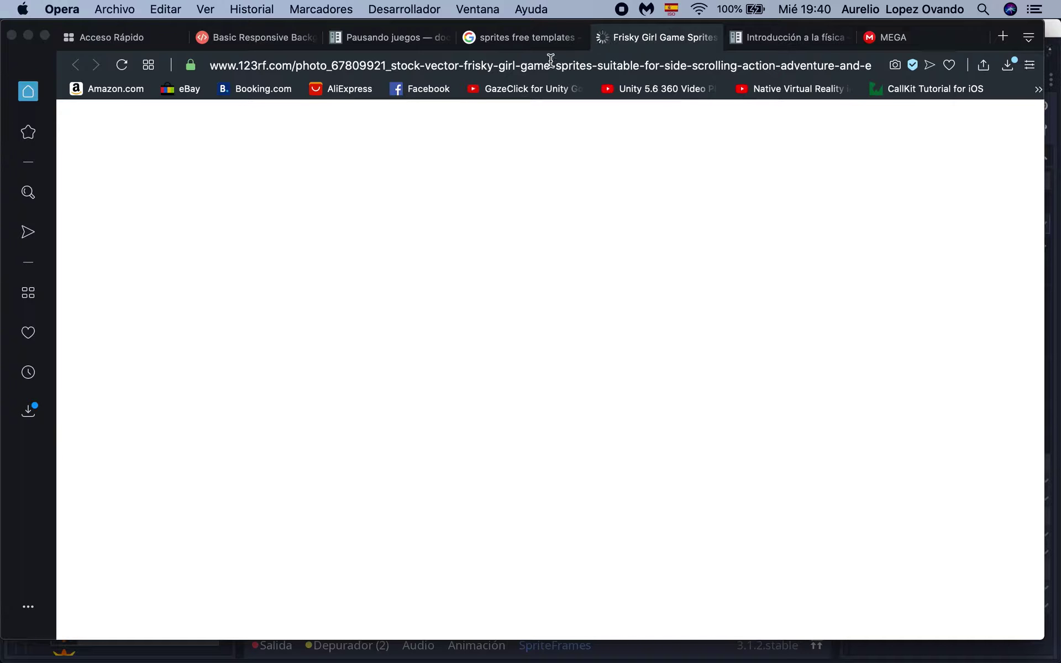
left_click(536, 48)
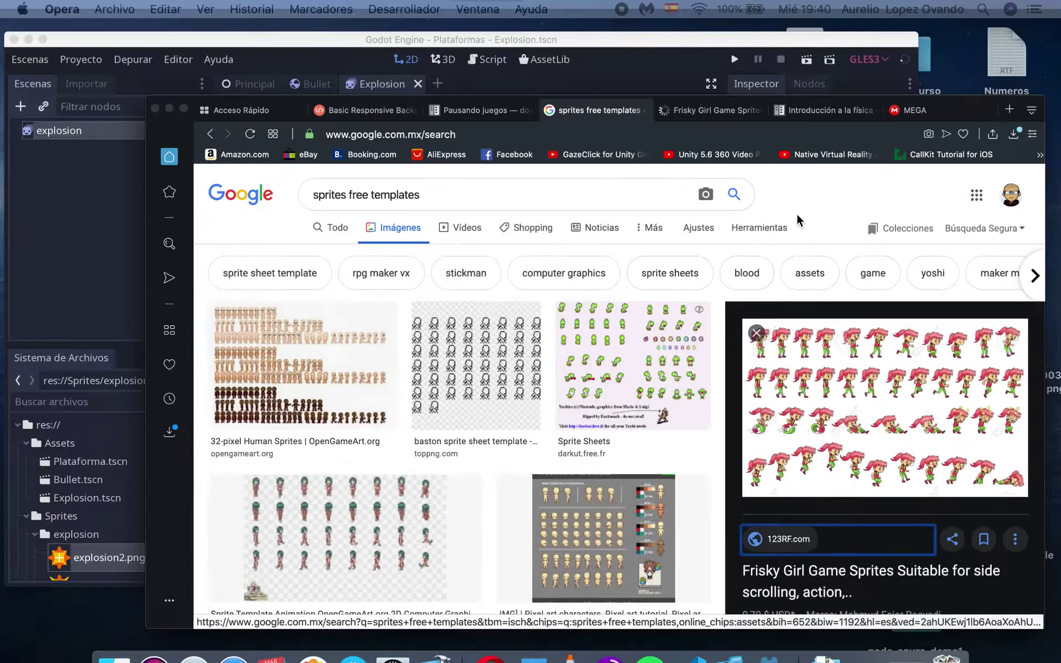
- Bring the Godot editor with the Explosion scene back to the front
key("ctrl+Up")
left_click(331, 279)
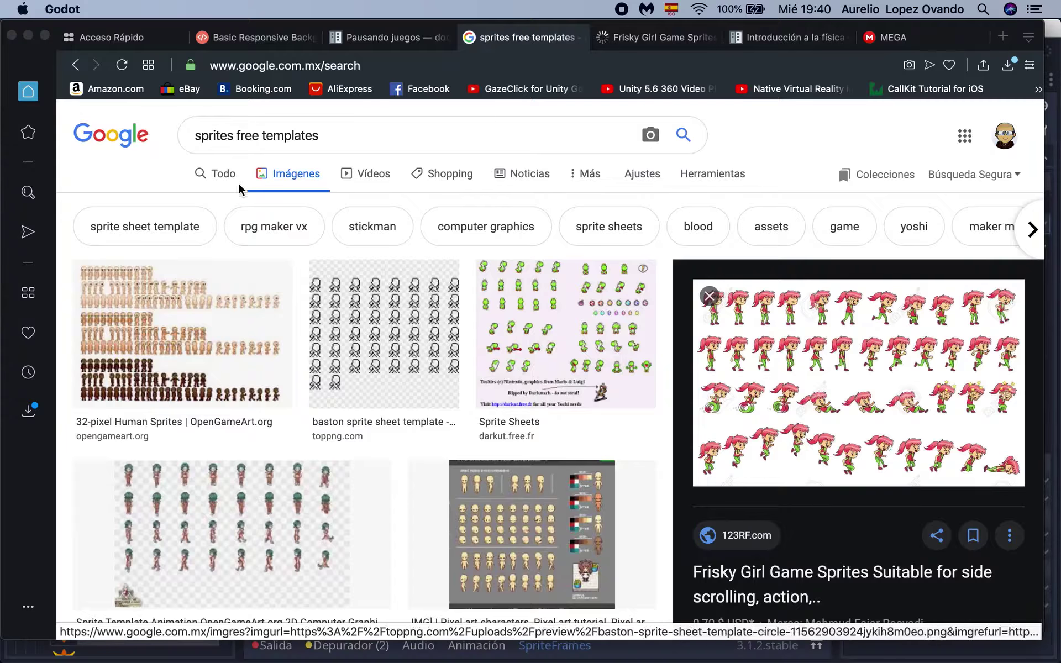
key("ctrl+Up")
left_click(287, 190)
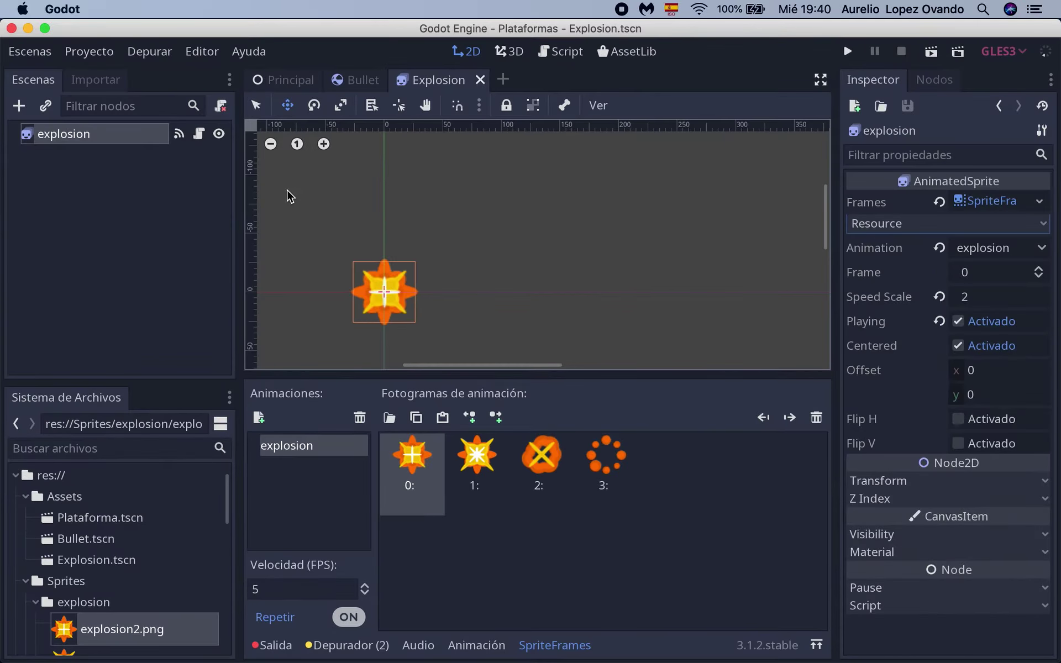
- Start a new scene and create a Sprite root node found by searching 'spri'
left_click(503, 80)
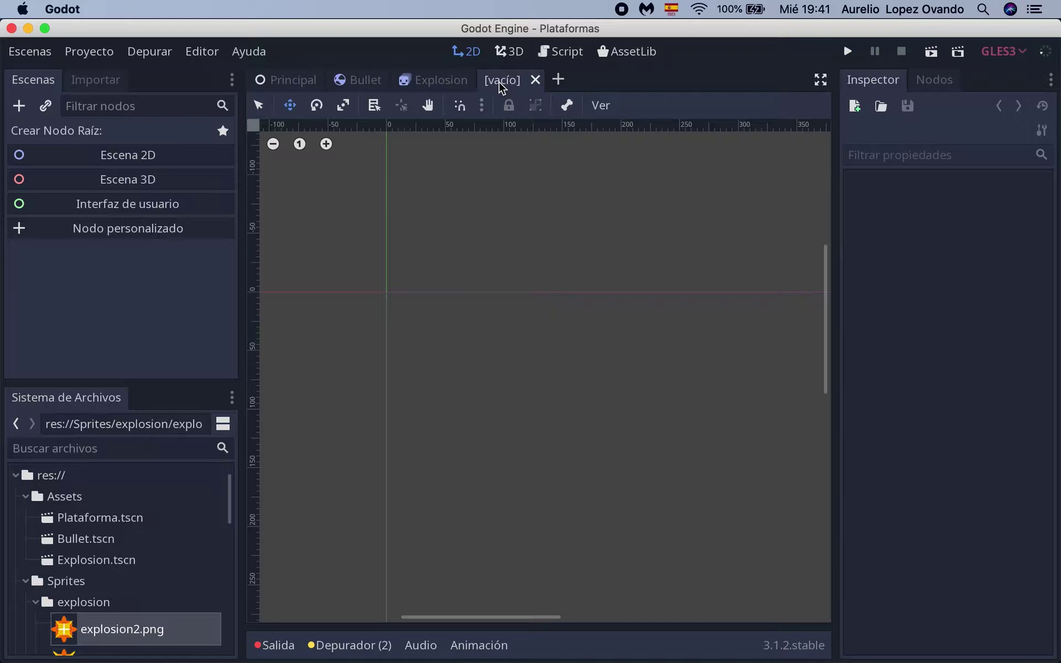
mouse_move(456, 89)
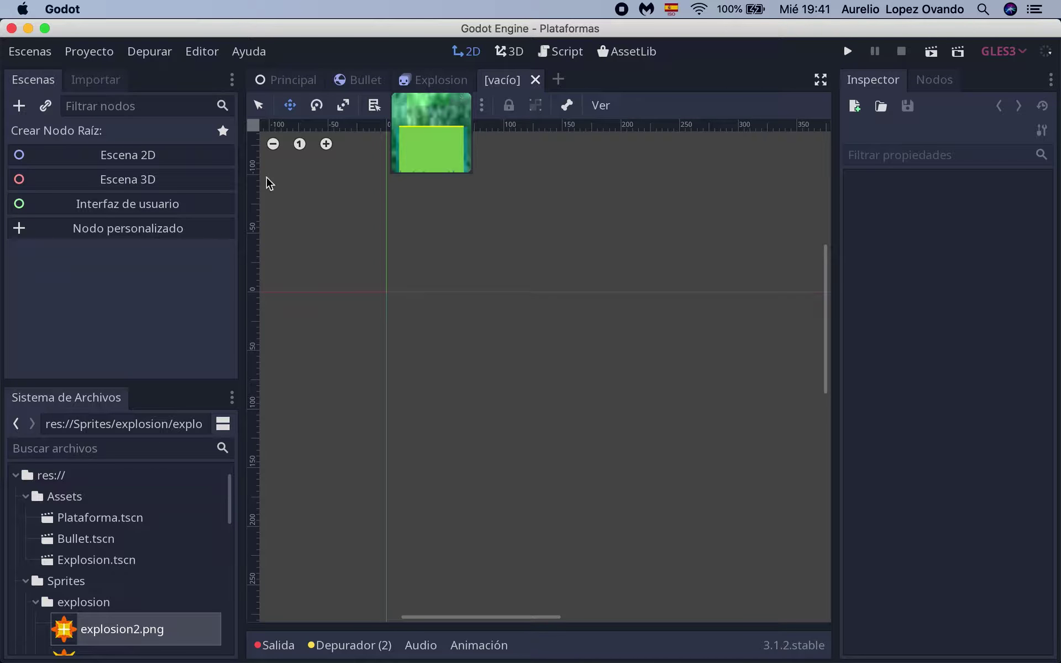
left_click(20, 106)
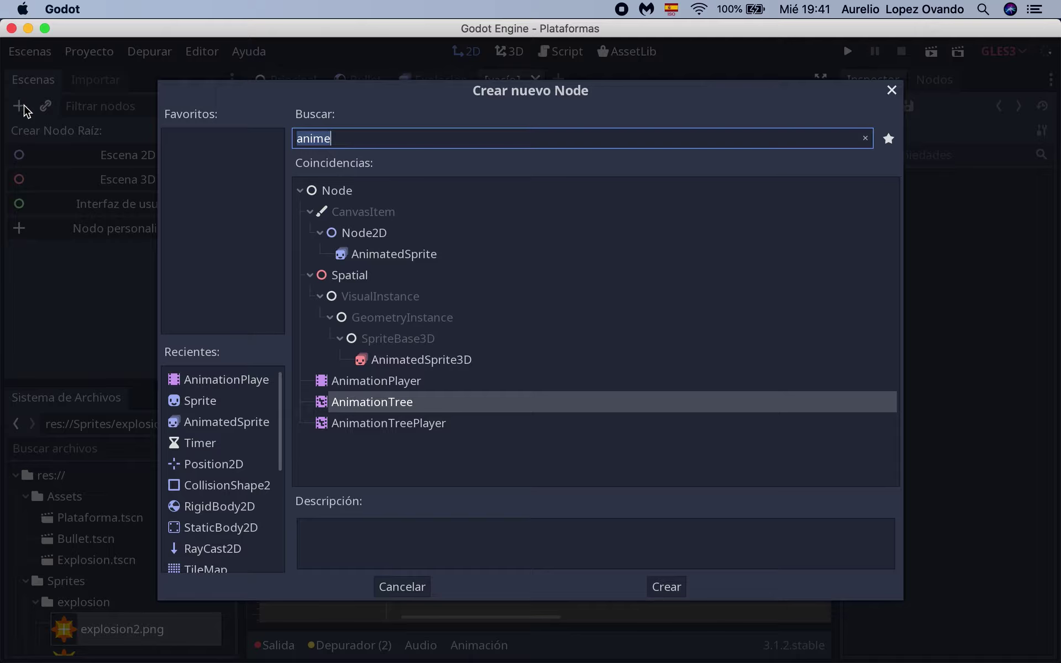
type("spri")
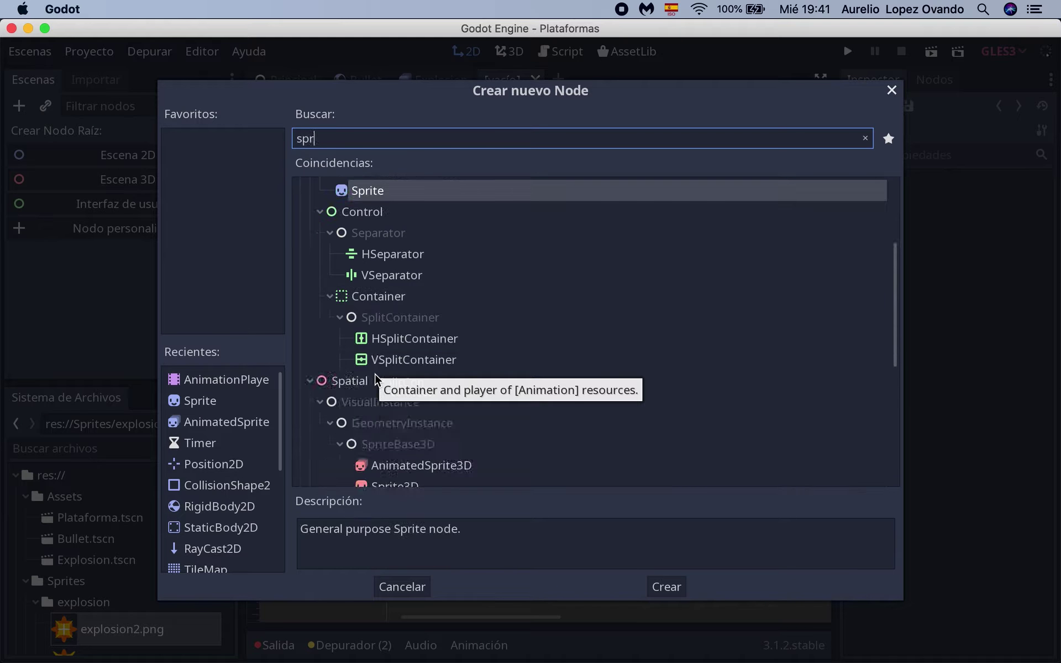
scroll(379, 373, "down", 5)
scroll(454, 346, "up", 3)
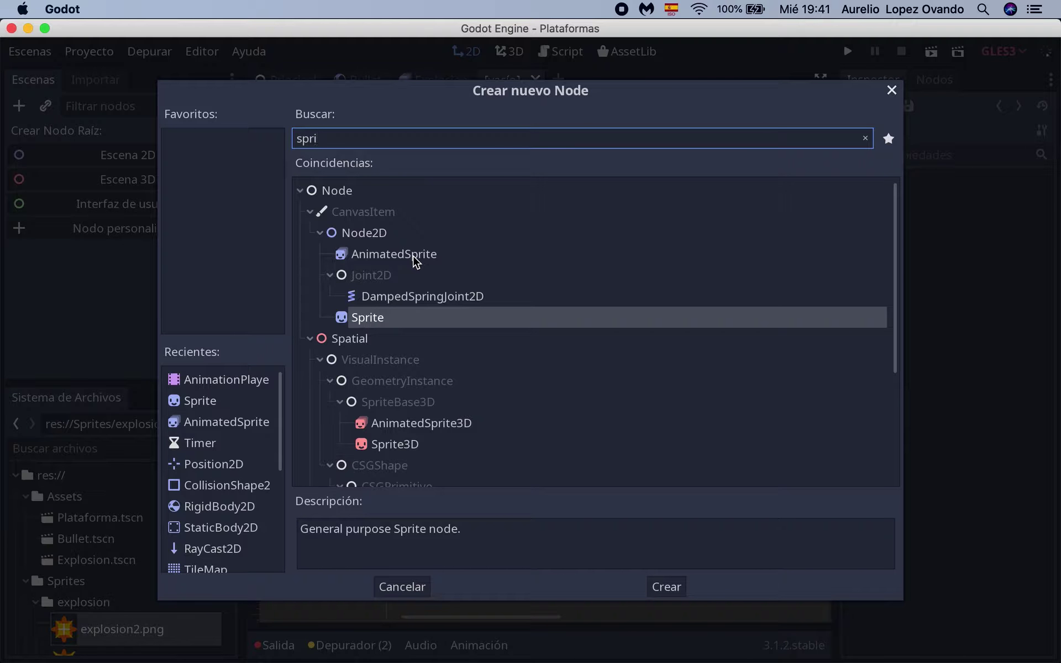
left_click(387, 320)
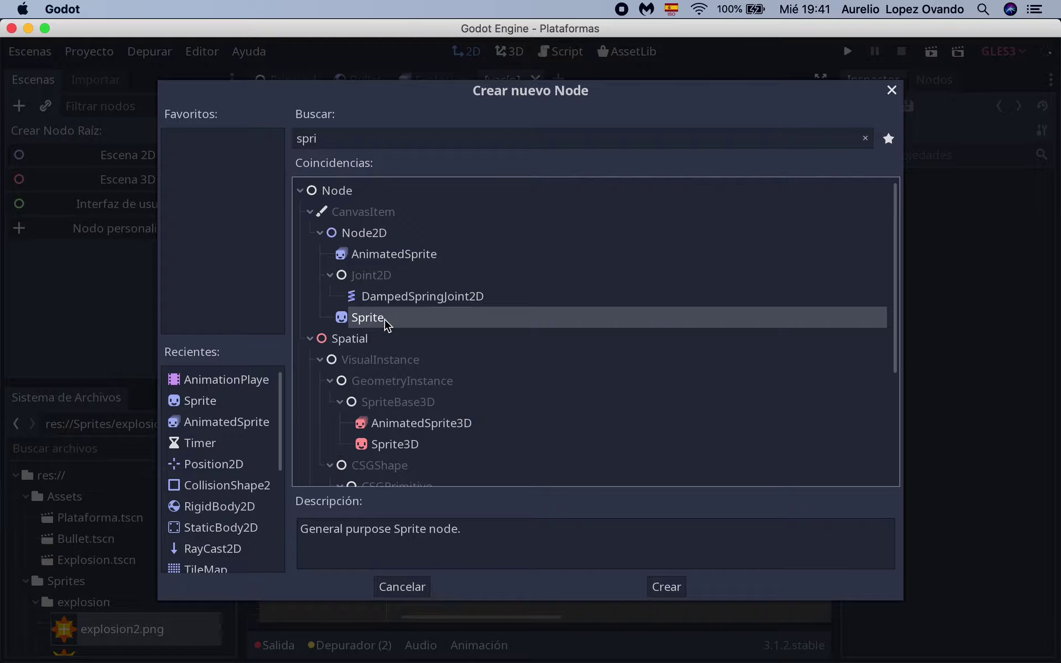
left_click(680, 590)
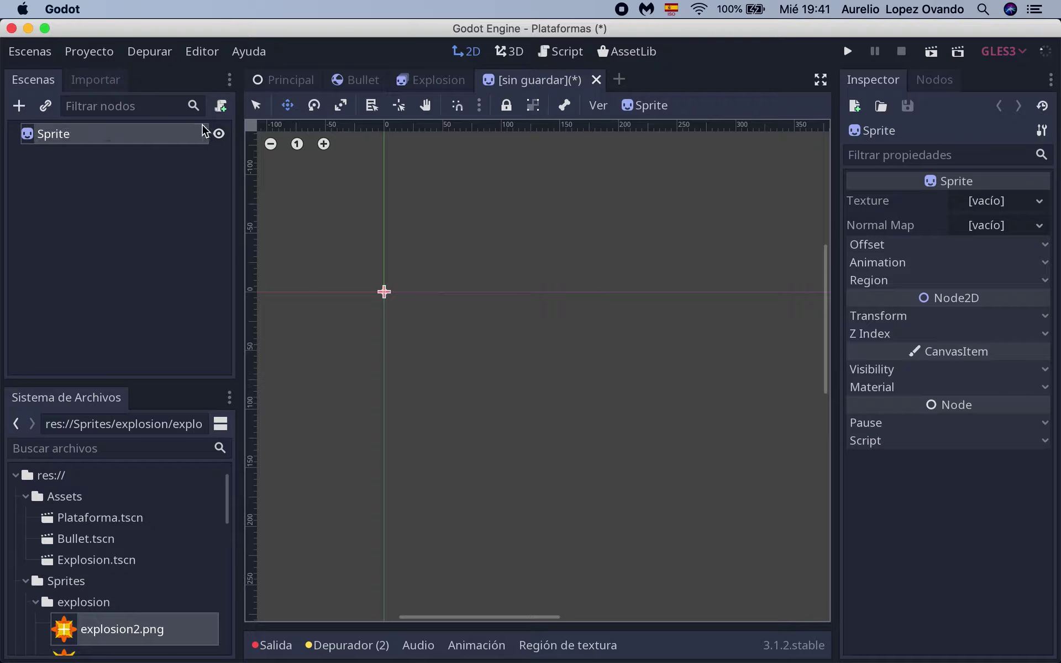
- Load Sprites/bubble.png as the Sprite's texture
left_click(993, 200)
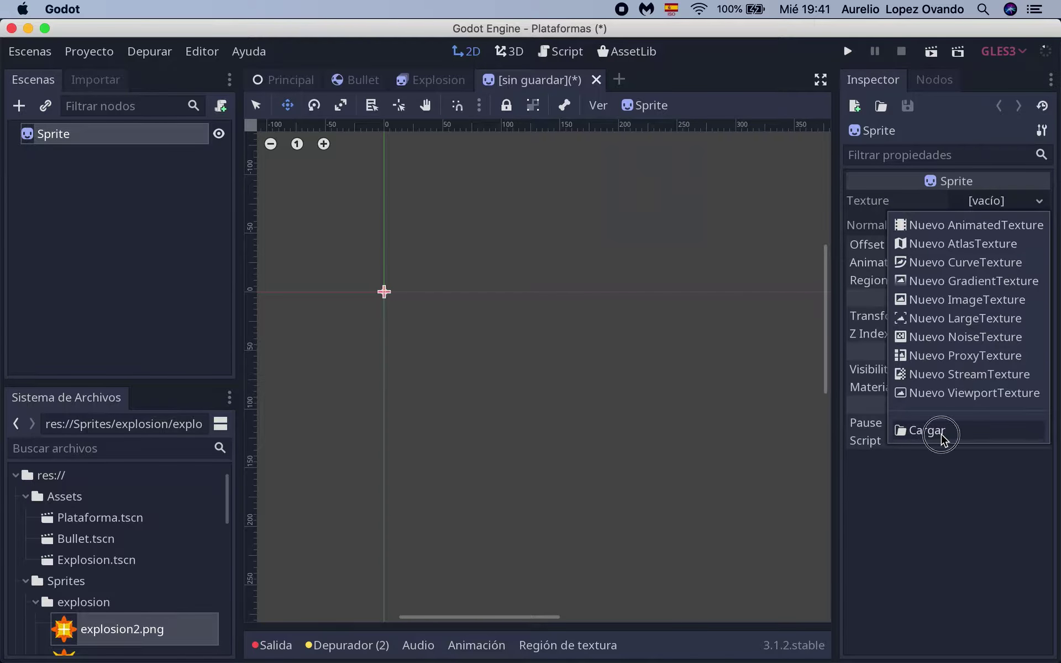
left_click(924, 432)
double_click(397, 204)
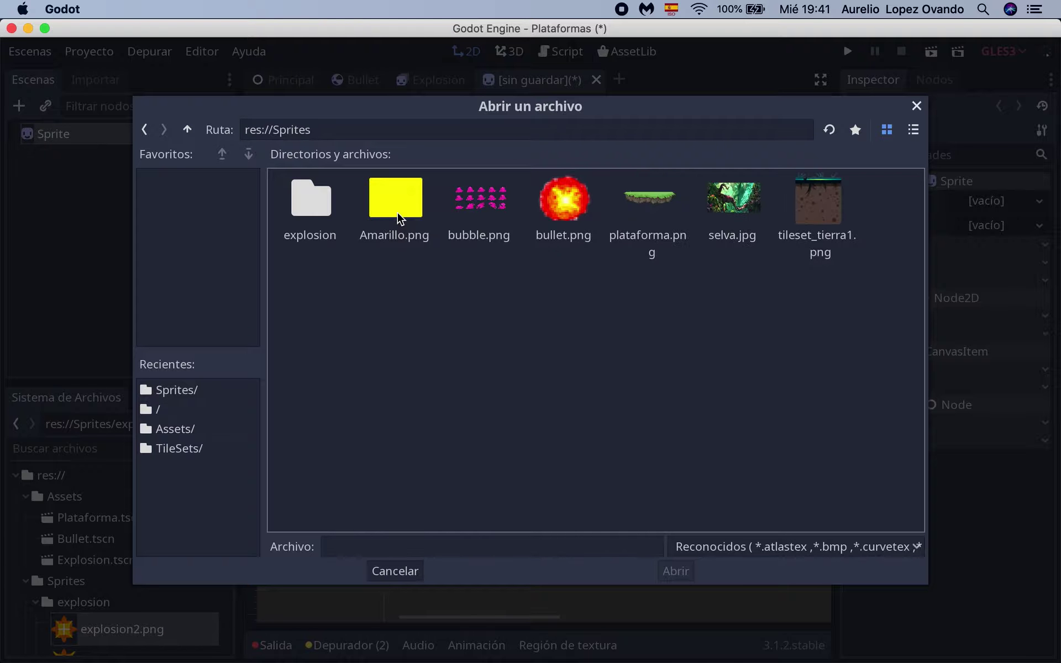
left_click(479, 206)
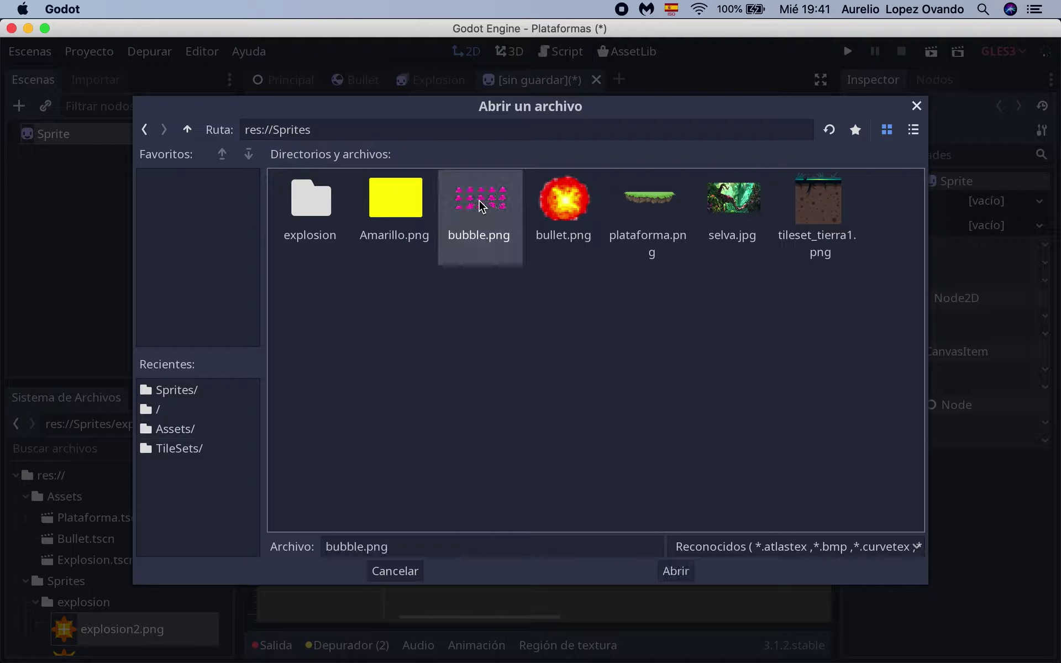
left_click(678, 571)
- Zoom the canvas out until the whole slime sheet fits, then begin adding a child node
scroll(586, 428, "up", 5)
scroll(586, 429, "left", 3)
scroll(586, 428, "up", 1)
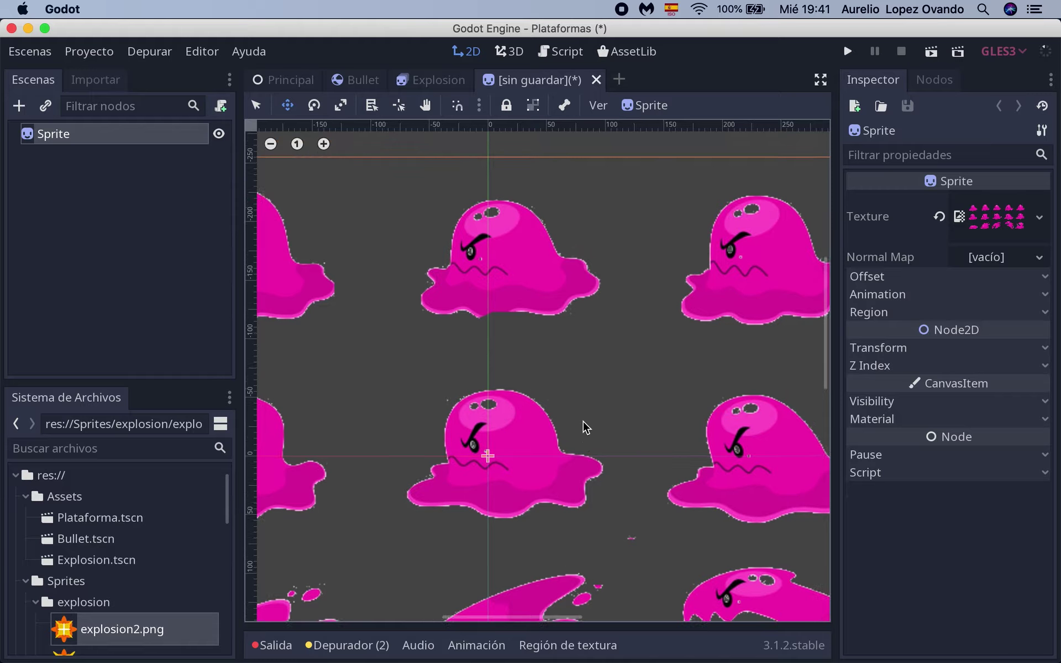
left_click(270, 145)
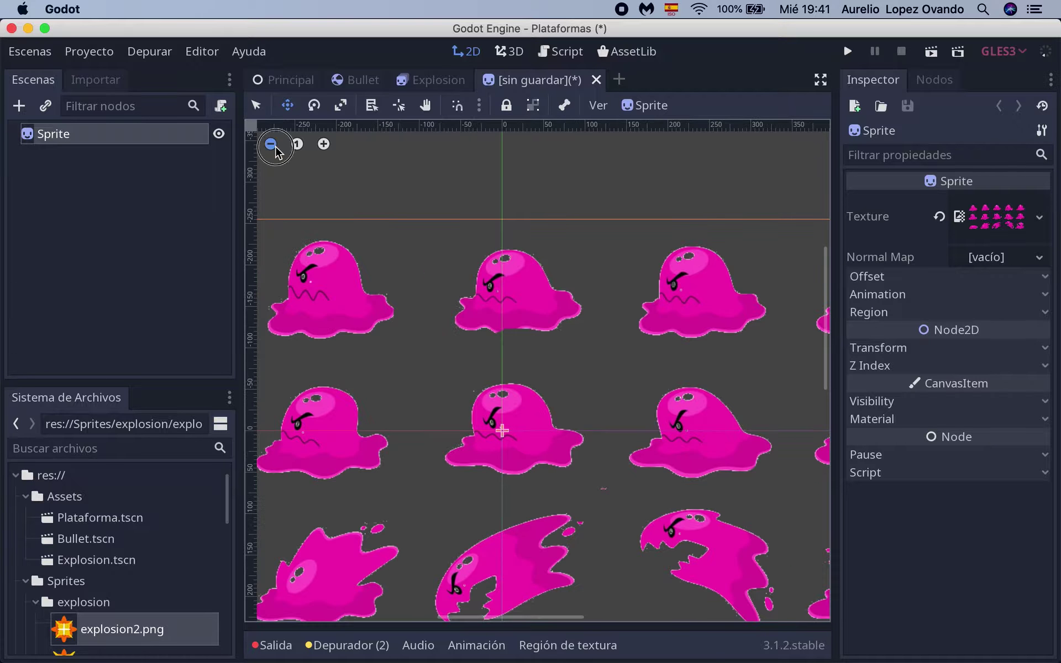
left_click(271, 144)
left_click(270, 144)
scroll(467, 341, "left", 4)
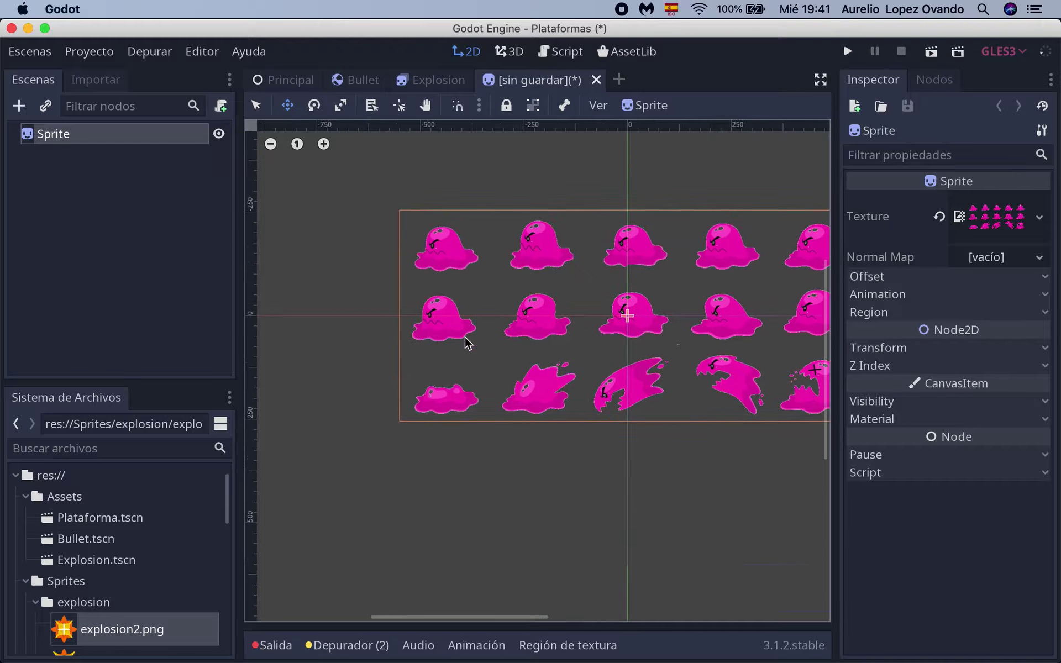
scroll(467, 341, "right", 5)
scroll(466, 343, "left", 5)
scroll(467, 342, "down", 4)
scroll(467, 342, "right", 6)
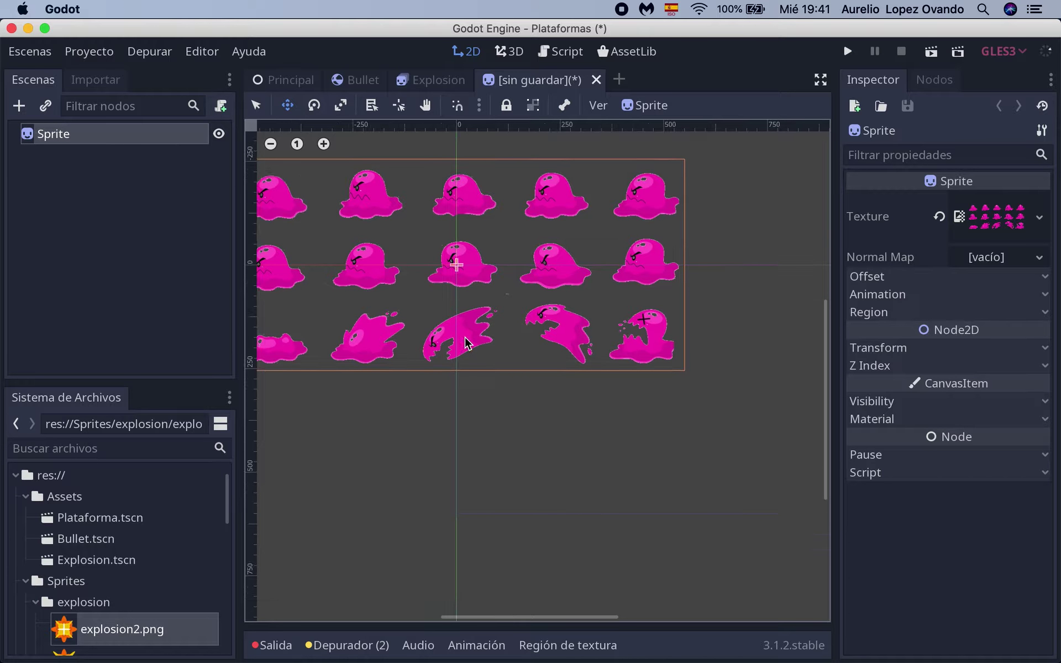
left_click(271, 144)
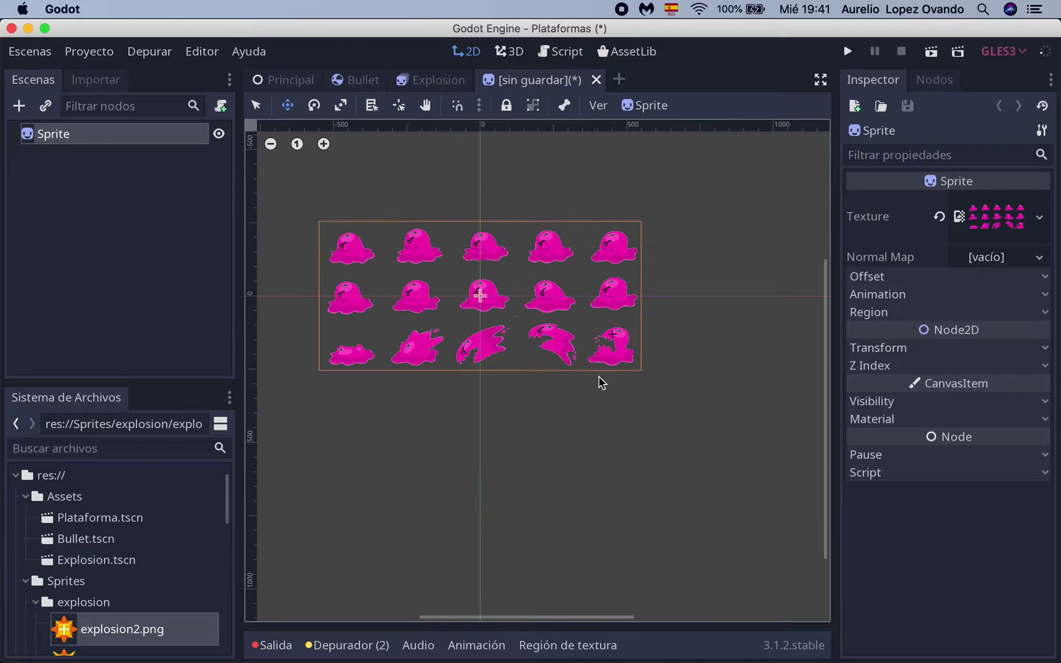
scroll(599, 379, "up", 2)
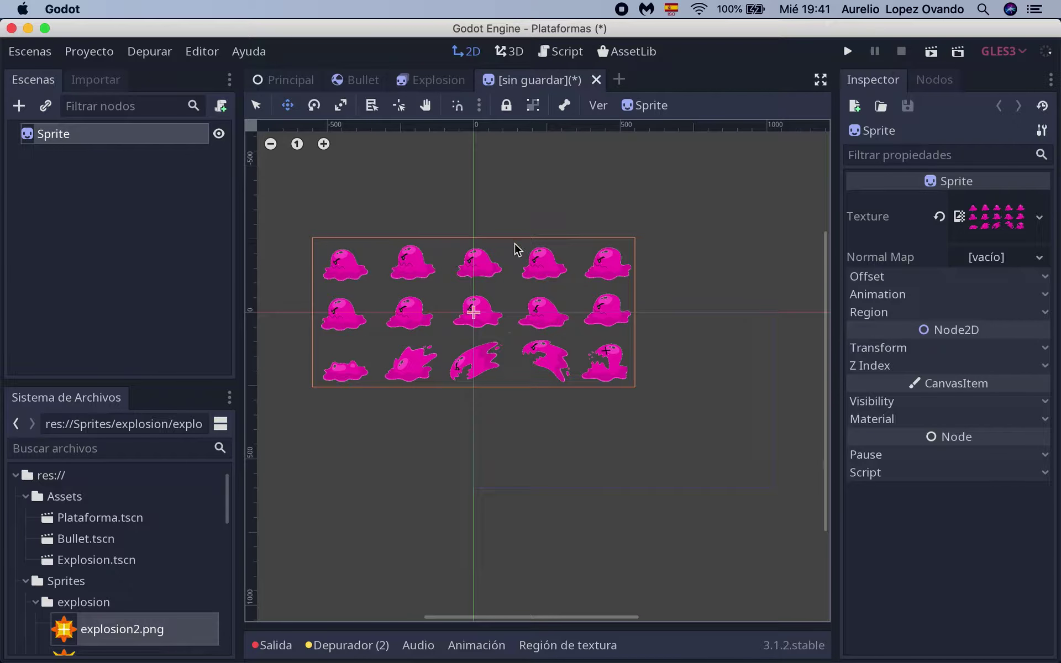
scroll(490, 283, "left", 5)
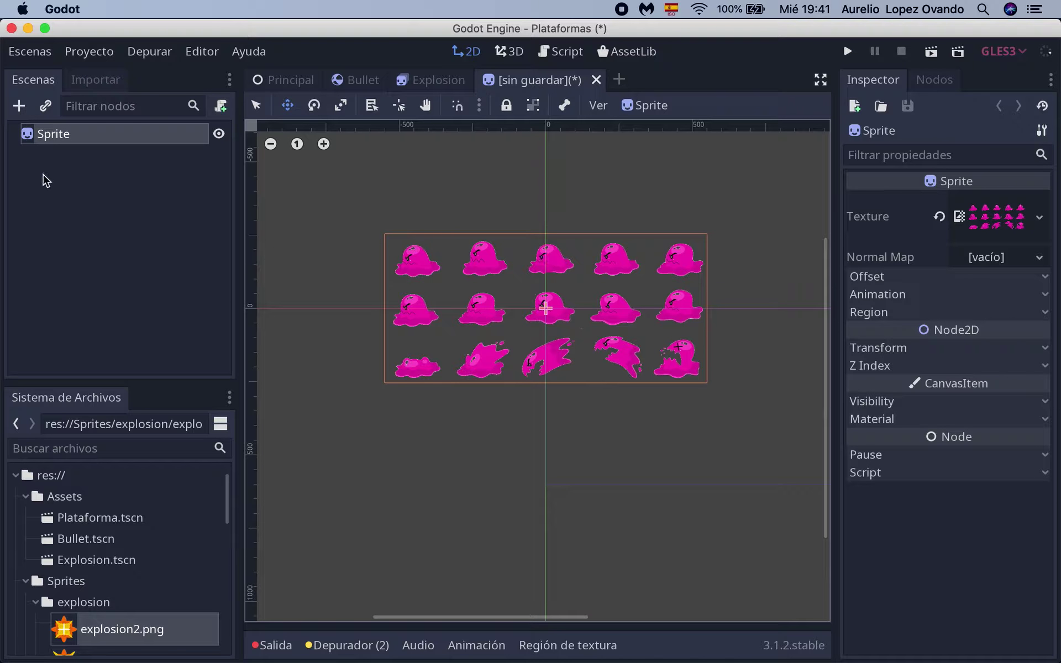
left_click(22, 108)
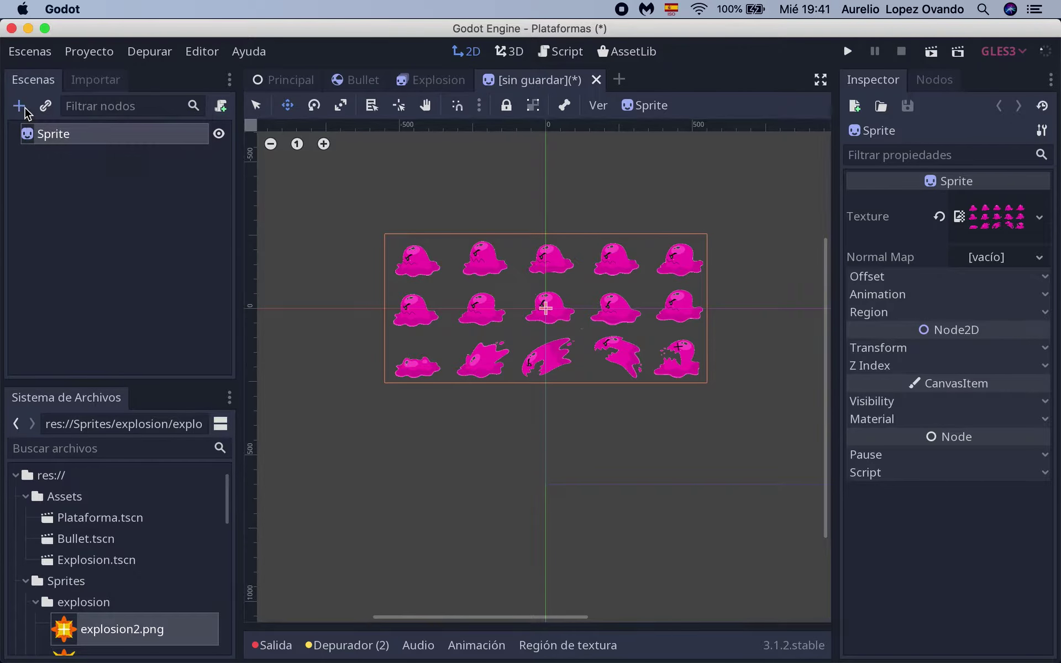
- Add an AnimationPlayer child under the Sprite, then delete it again
scroll(497, 401, "down", 5)
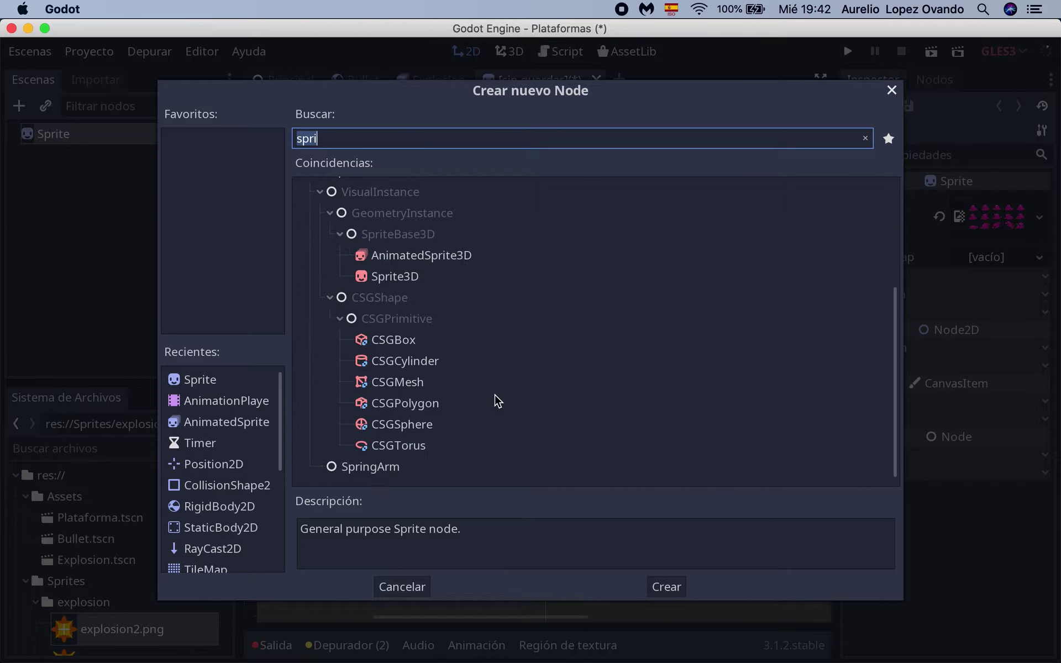
type("anima")
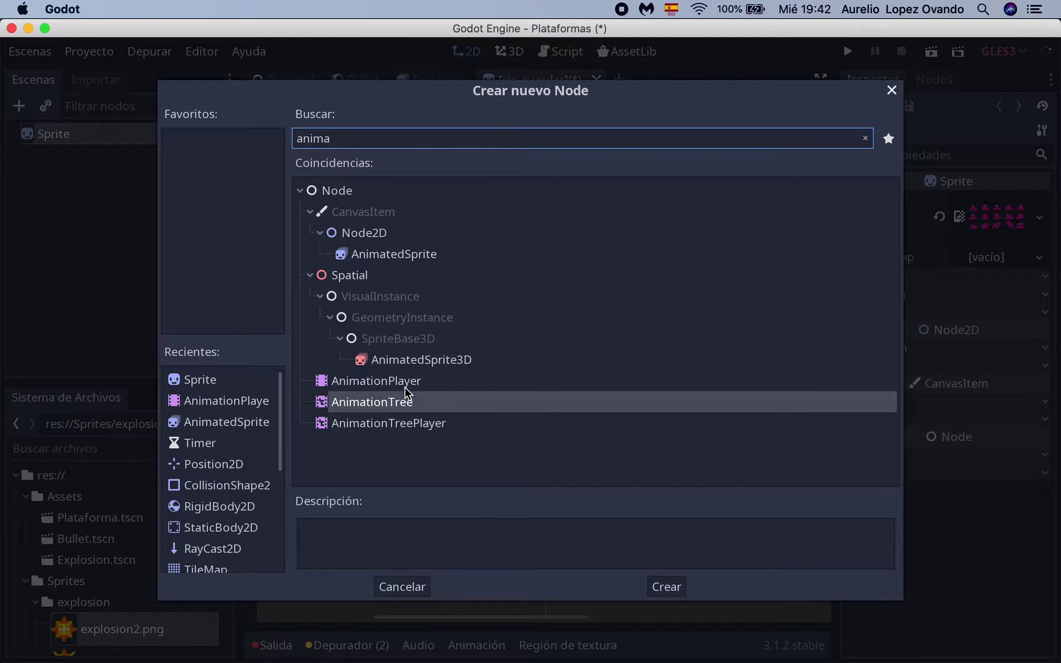
left_click(406, 386)
left_click(668, 589)
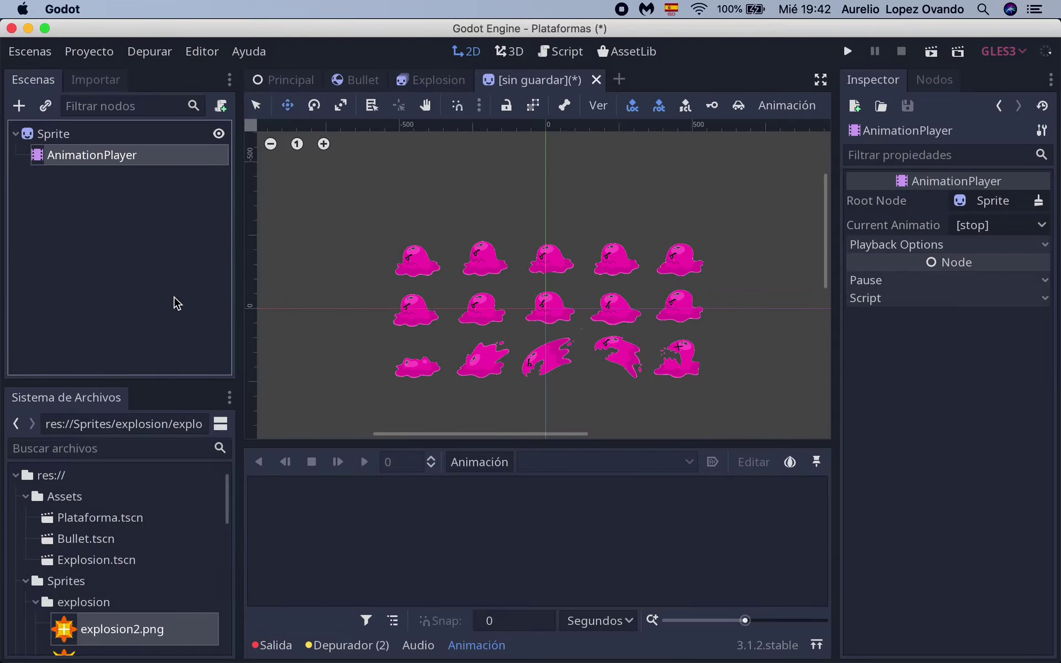
left_click(16, 135)
left_click(16, 136)
mouse_move(34, 156)
left_mouse_down()
mouse_move(18, 180)
mouse_move(61, 131)
left_mouse_up()
right_click(67, 156)
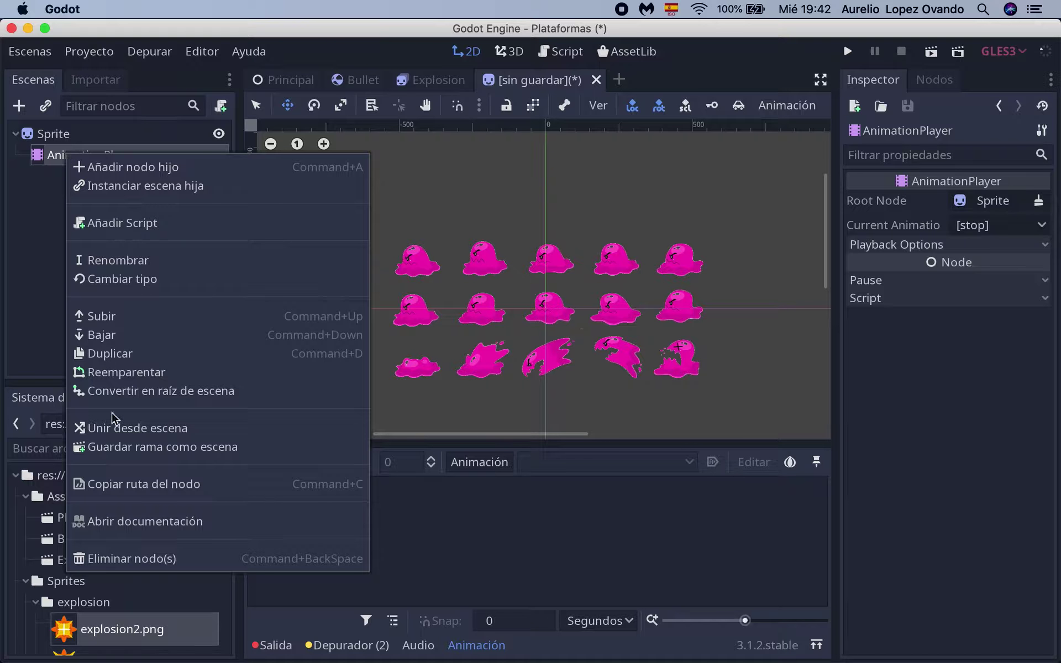
left_click(141, 559)
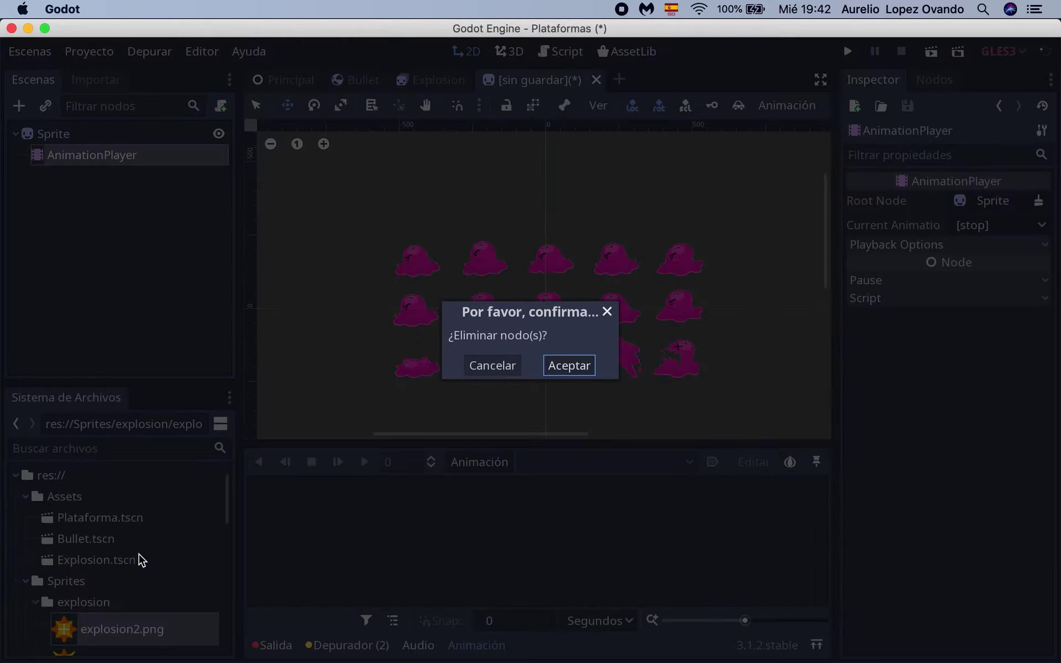
left_click(574, 367)
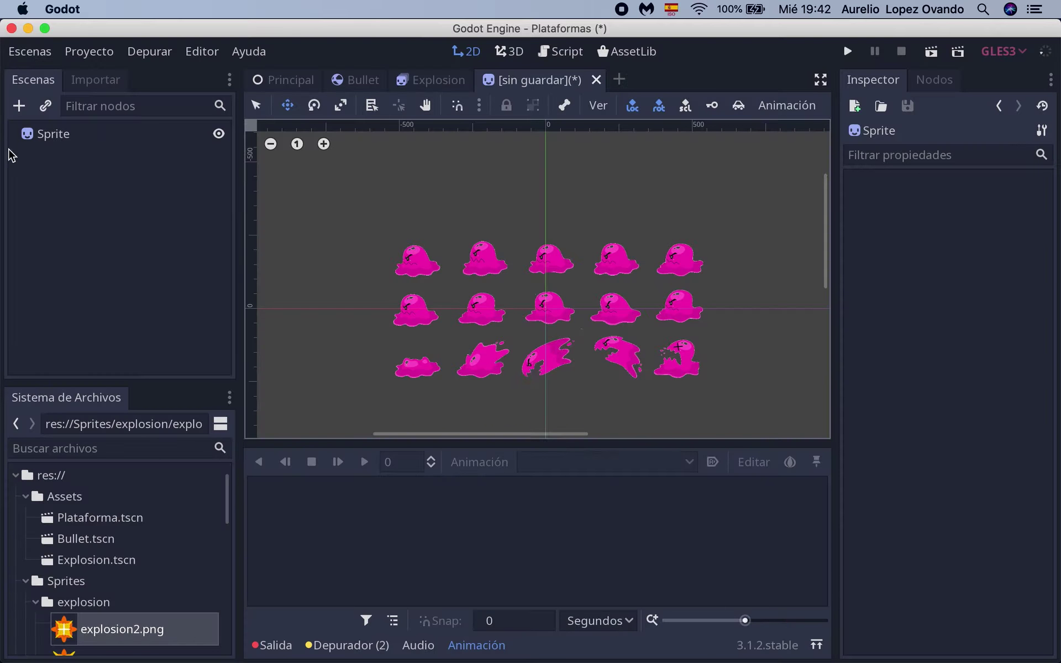
- Add an AnimationTree as a child node of the Sprite
left_click(67, 138)
right_click(65, 138)
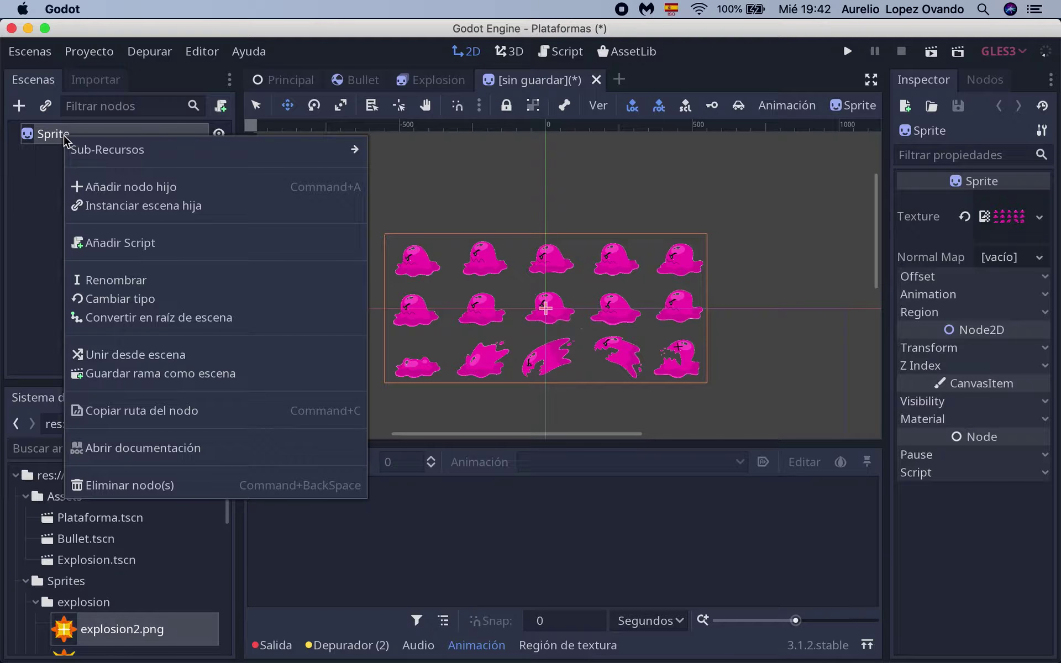
left_click(58, 163)
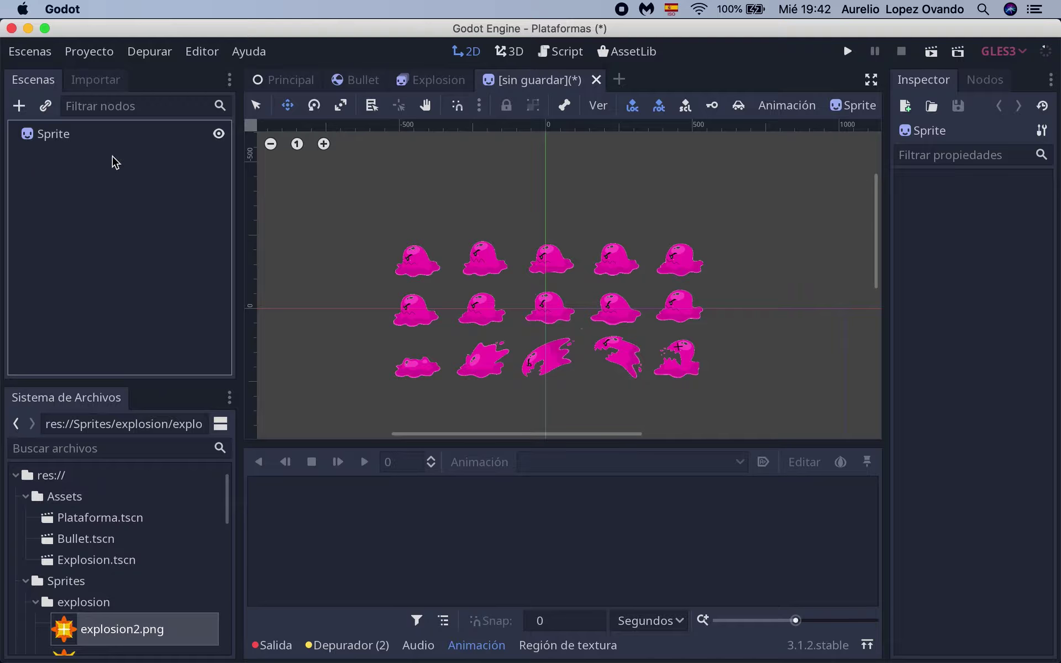
left_click(19, 106)
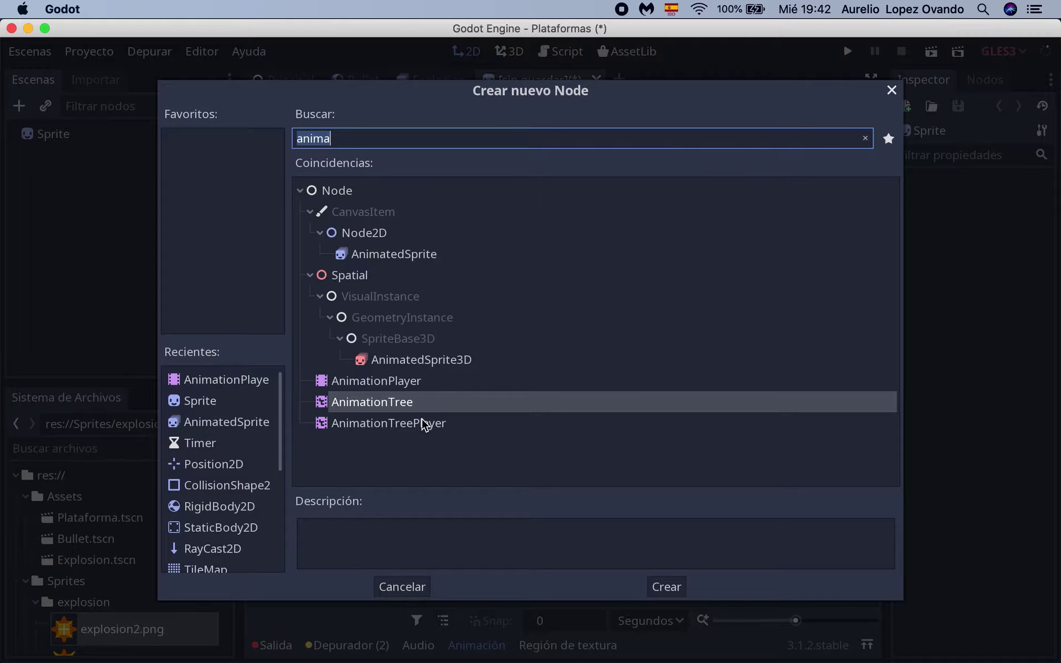
left_click(422, 407)
left_click(671, 588)
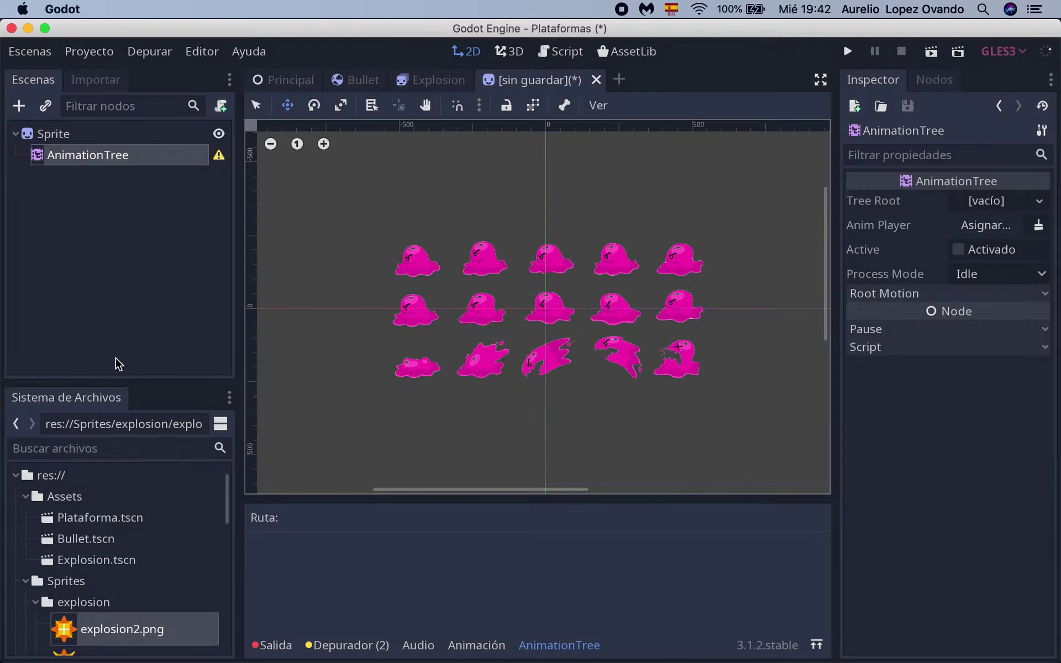
- Expand the Sprite's children to confirm the AnimationTree and reselect the Sprite
left_click(16, 134)
left_click(17, 135)
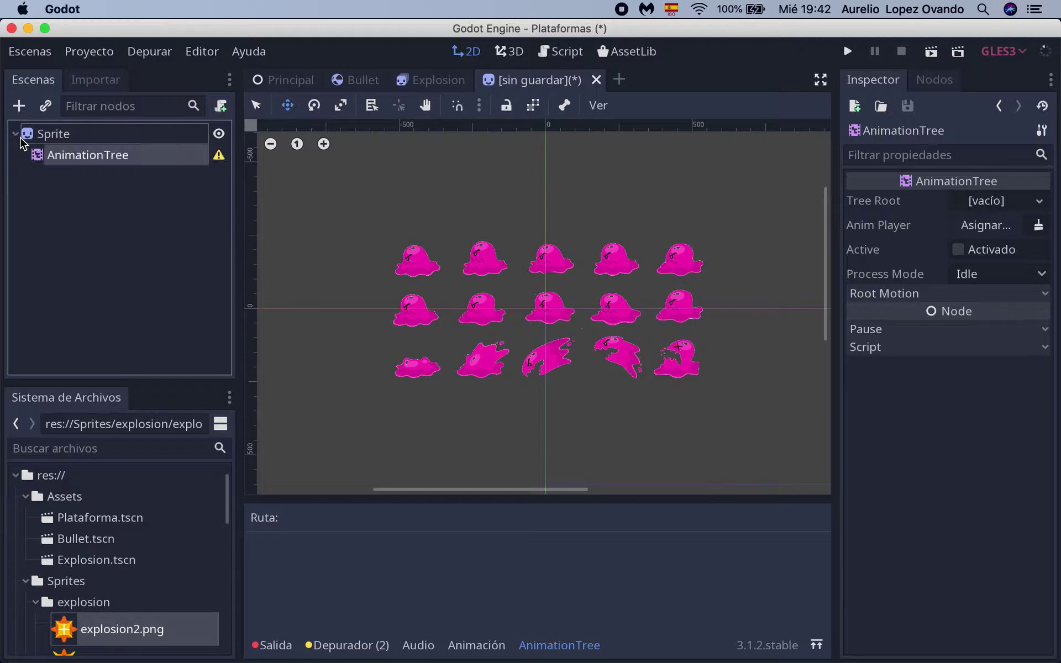
left_click(20, 138)
left_click(20, 138)
left_click(16, 134)
left_click(17, 134)
left_click(68, 137)
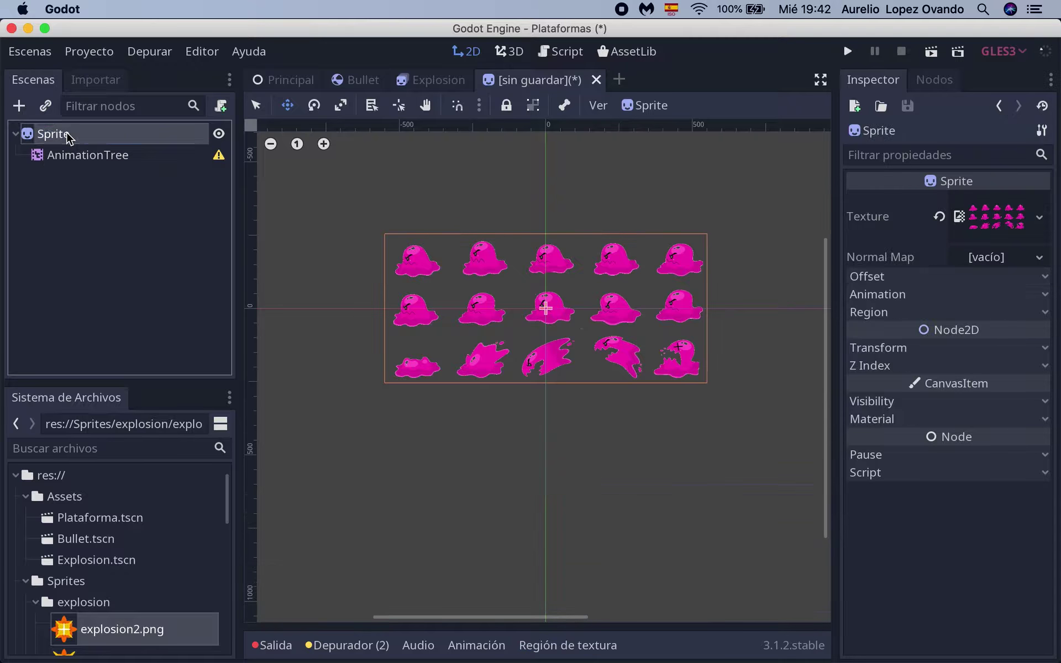
left_click(68, 137)
left_click(94, 206)
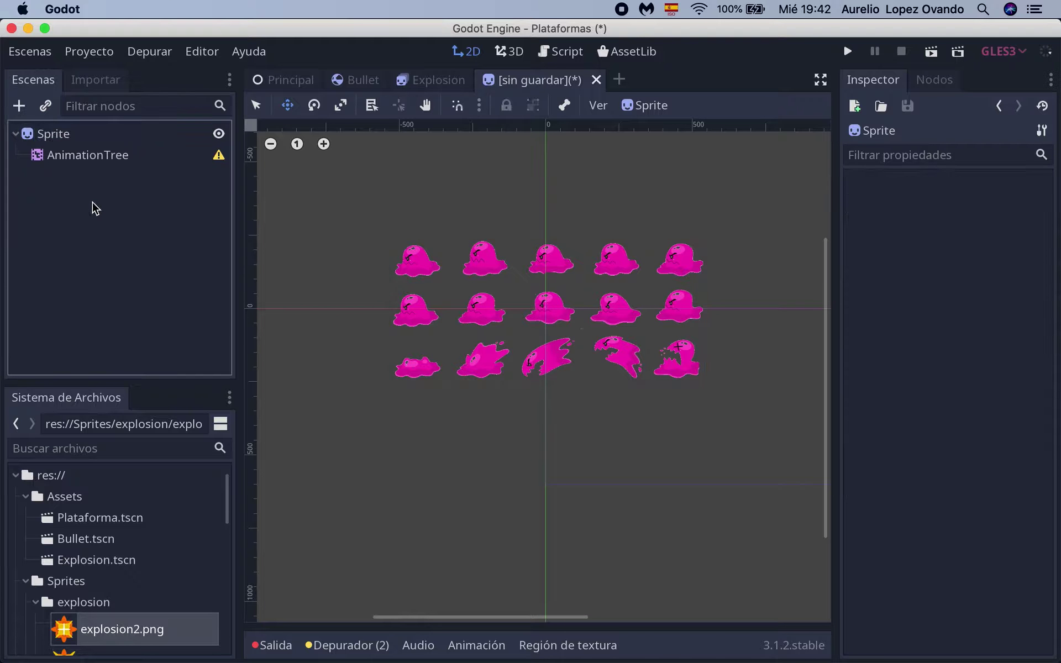
left_click(28, 134)
- Change the root Sprite's node type to Node2D
right_click(25, 133)
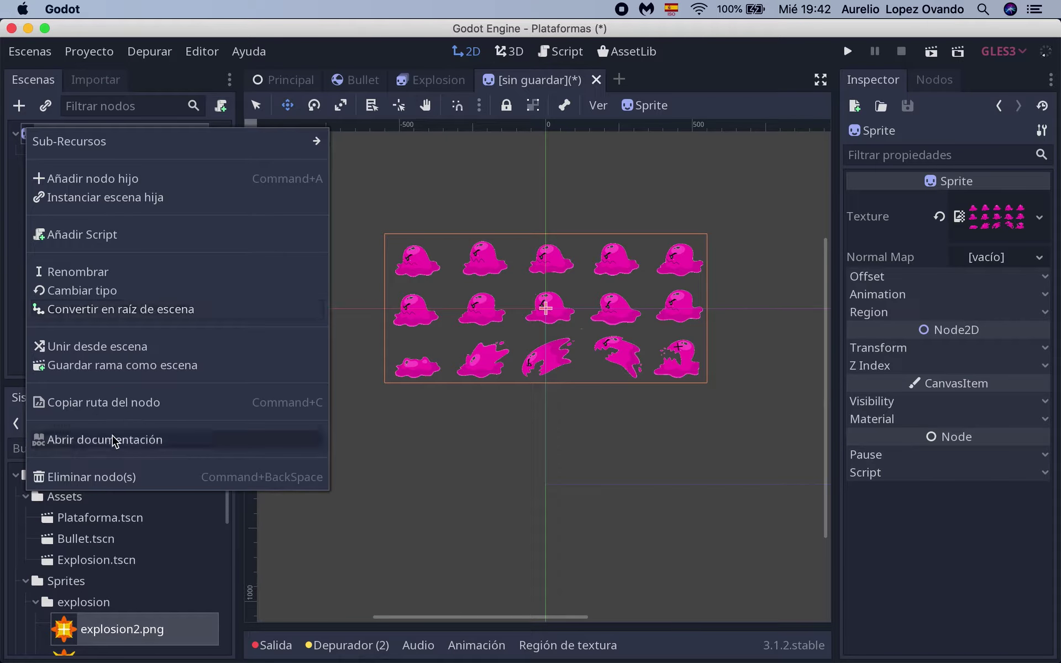
left_click(102, 291)
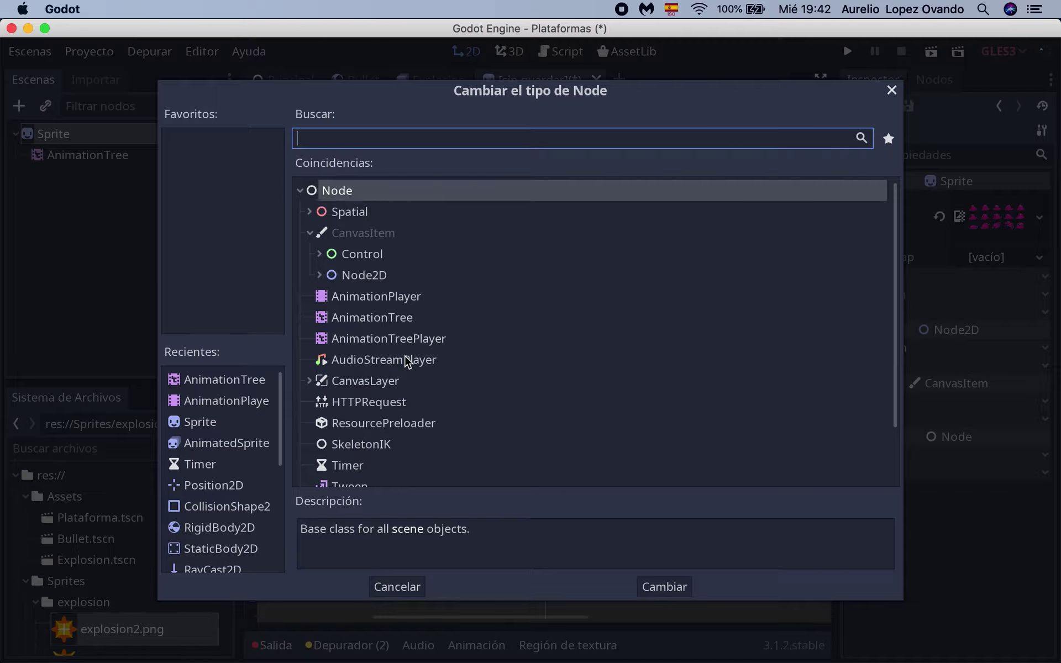
left_click(367, 281)
left_click(663, 586)
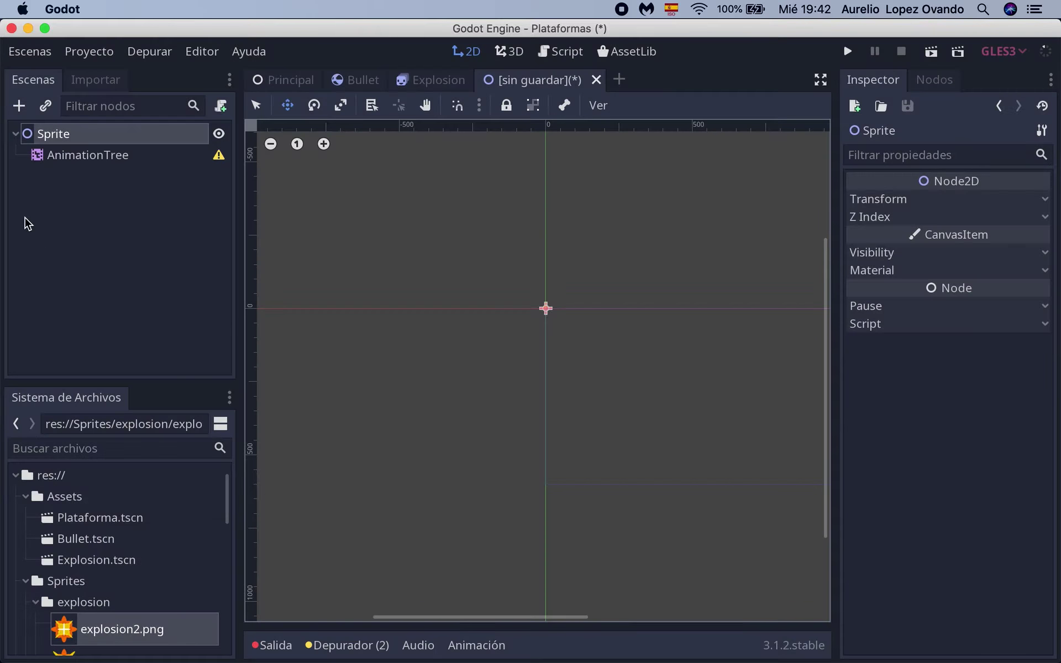
- Rename the root Node2D to Monster
left_click(67, 138)
left_click(67, 138)
type("Monste")
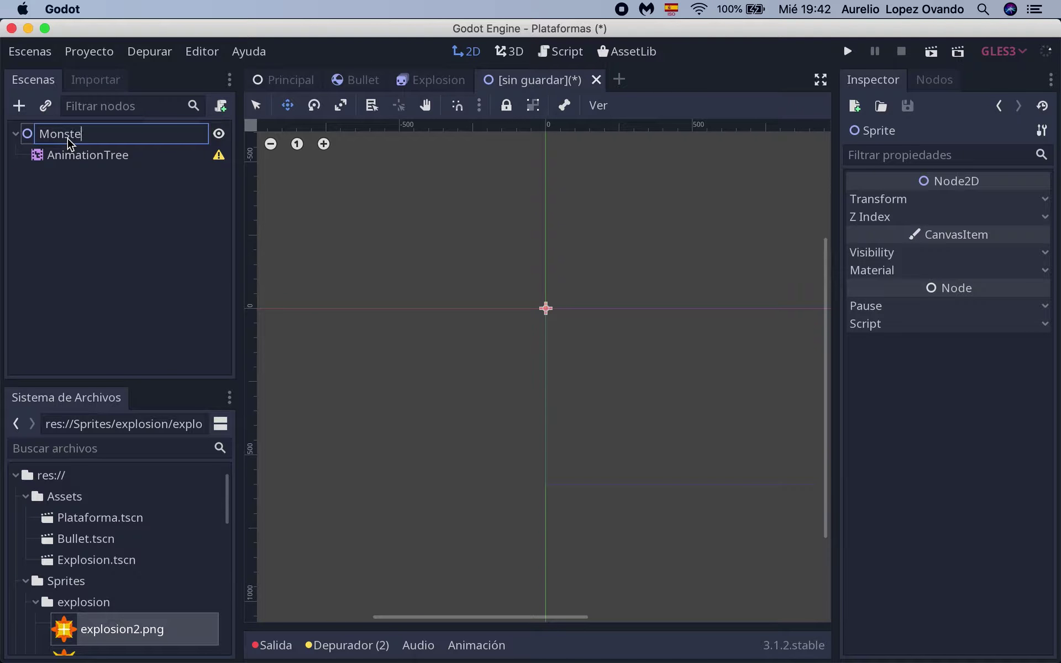
type("r")
key("Return")
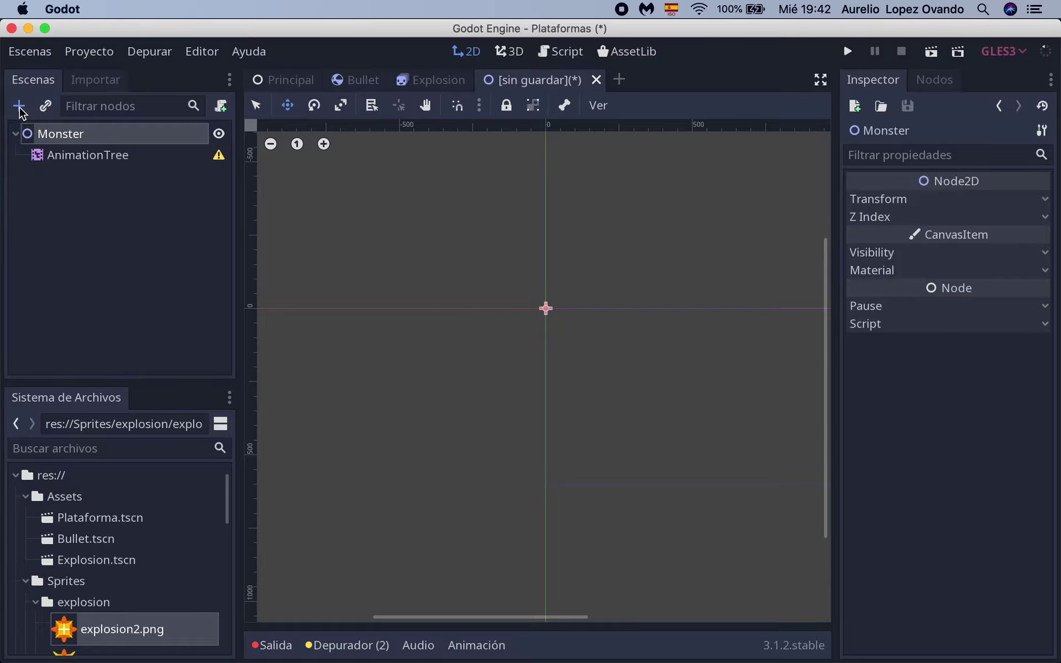
left_click(20, 107)
- Add a Sprite child under Monster and move it above the AnimationTree
type("sp")
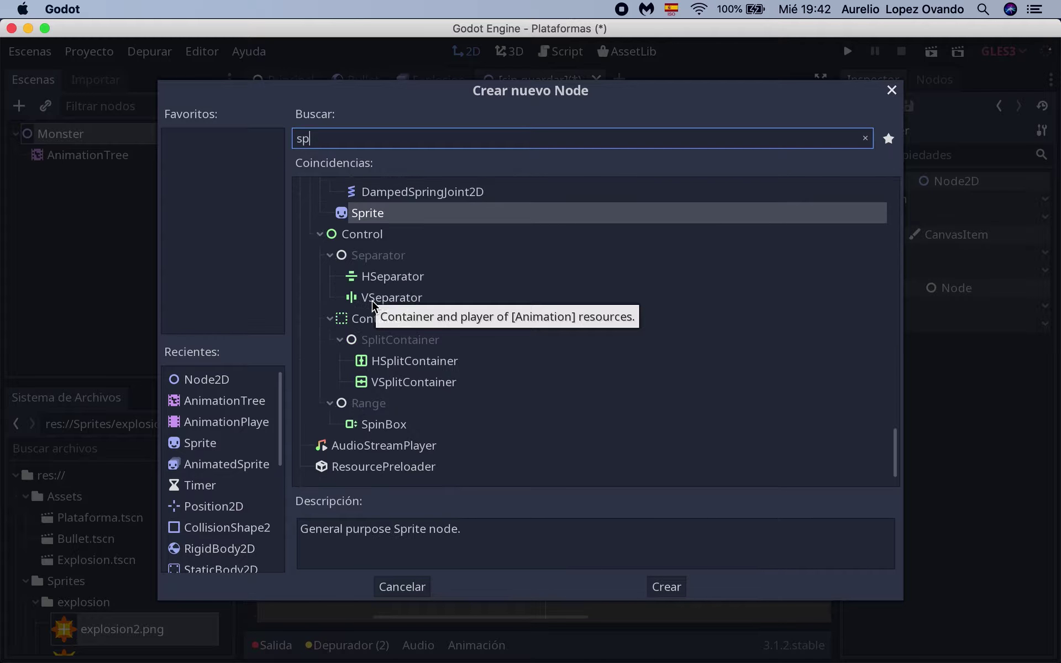
type("ri")
left_click(668, 588)
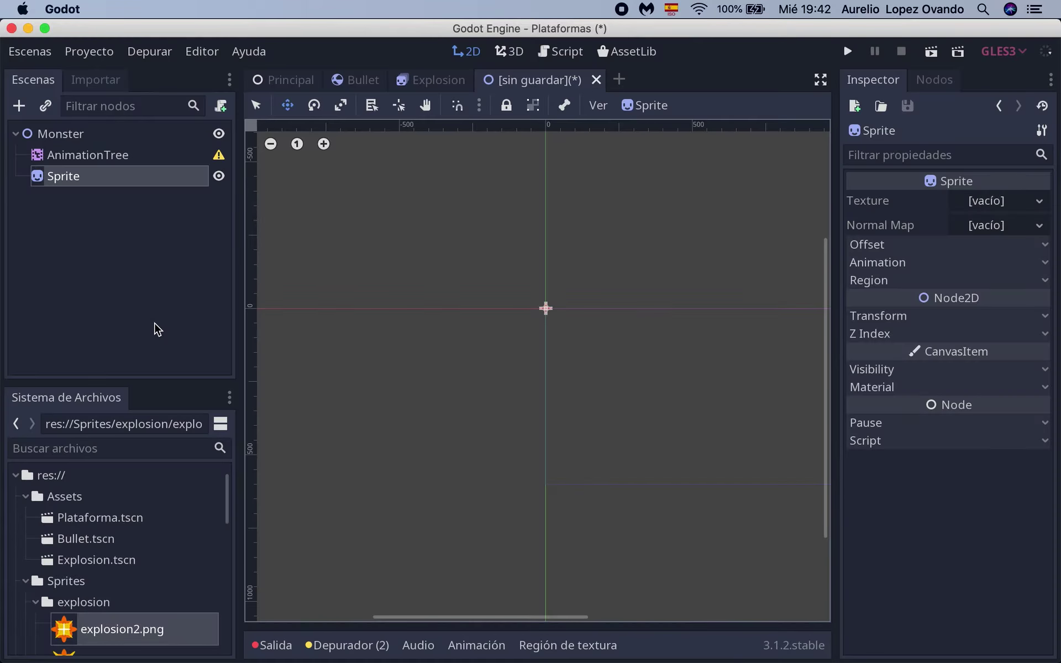
left_click(80, 160)
left_click_drag(59, 176, 82, 146)
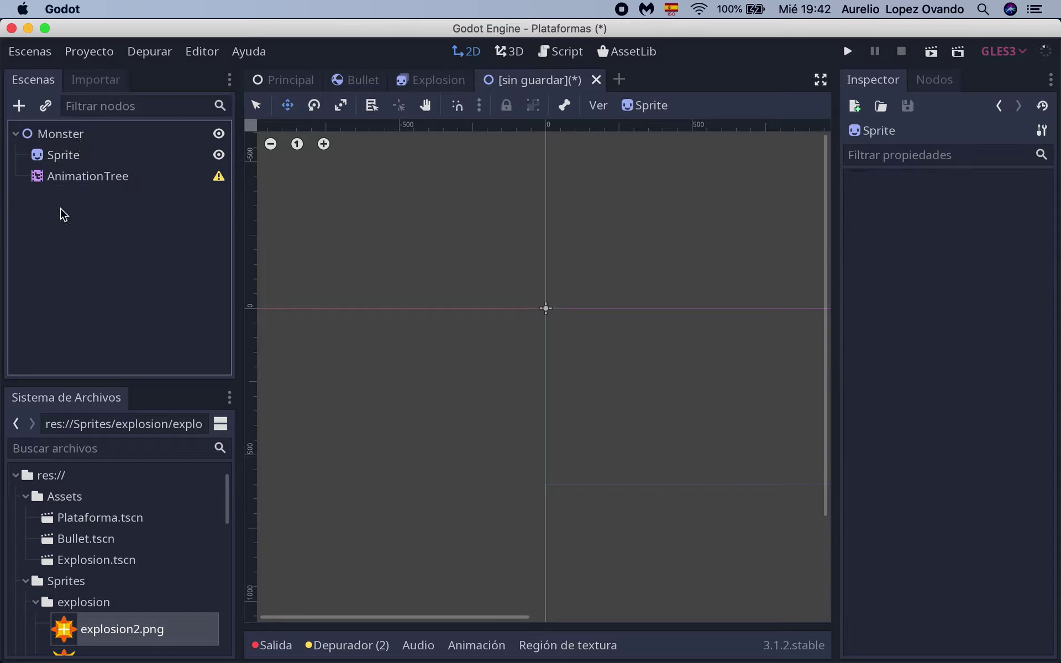
left_click(71, 157)
left_click(73, 134)
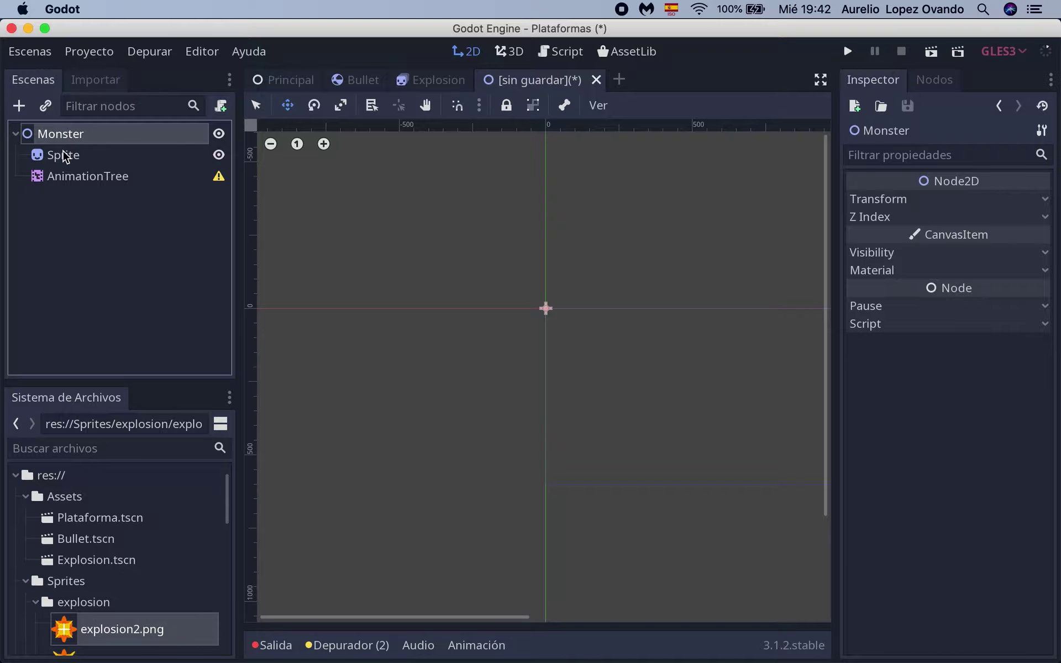
left_click(66, 157)
- Load Sprites/bubble.png as the new Sprite's texture
left_click(963, 198)
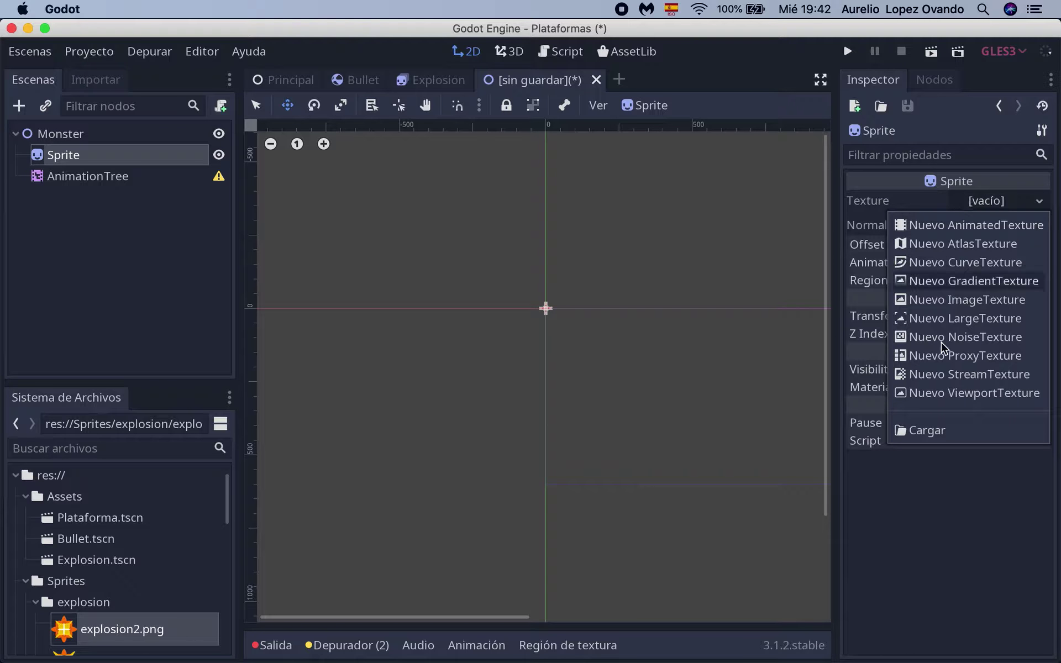
left_click(917, 431)
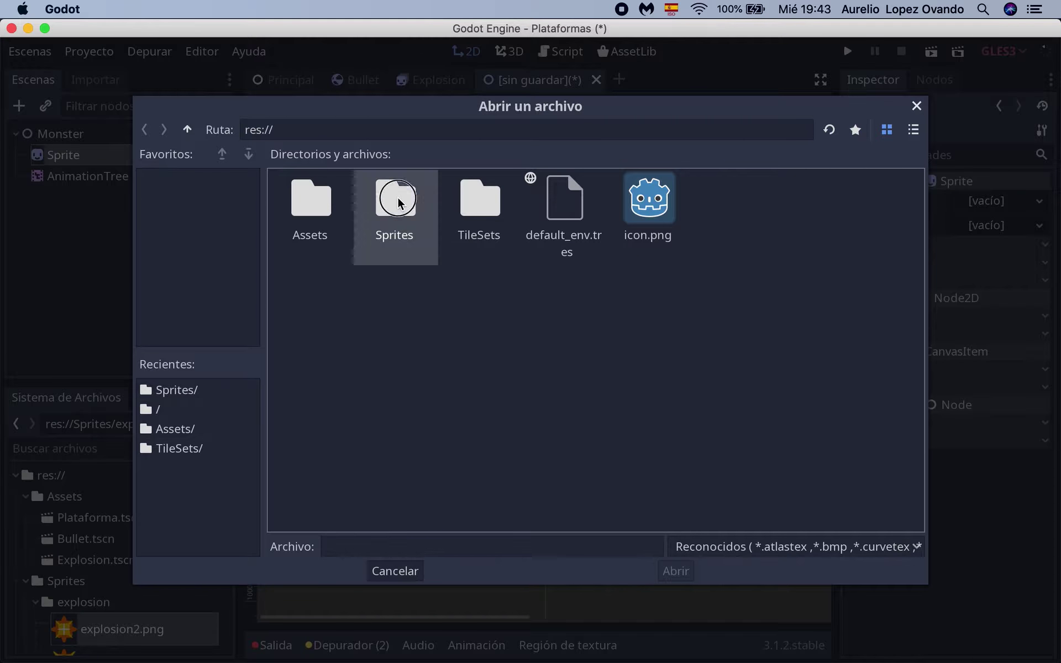
double_click(399, 202)
left_click(492, 218)
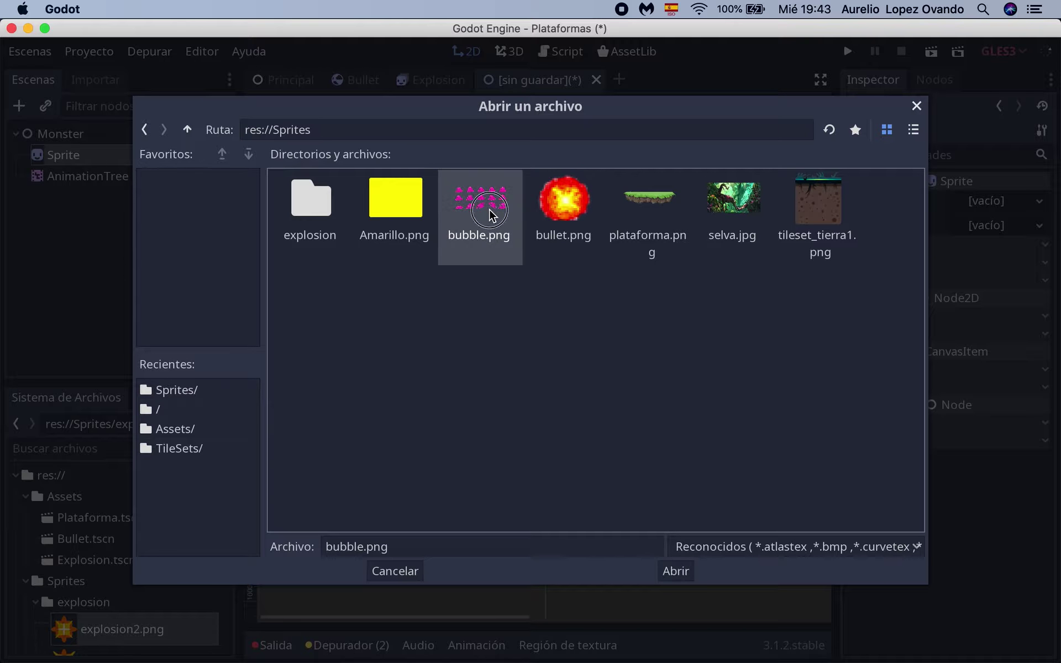
left_click(683, 572)
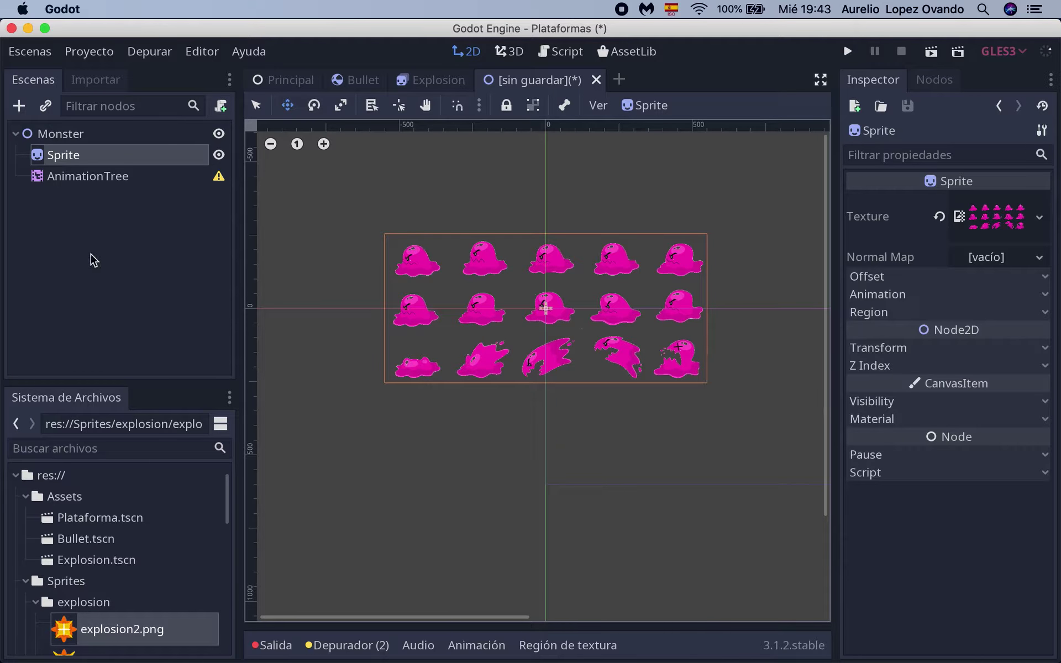
- Expand all Inspector properties and set the sprite sheet's Vframes to 3
left_click(1042, 130)
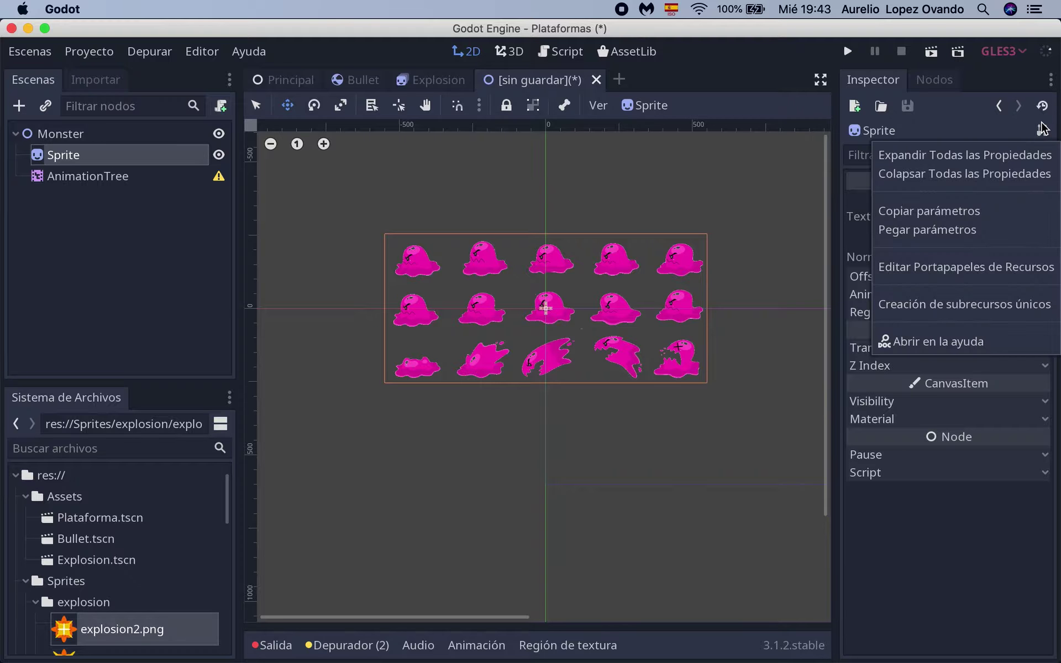
left_click(1020, 148)
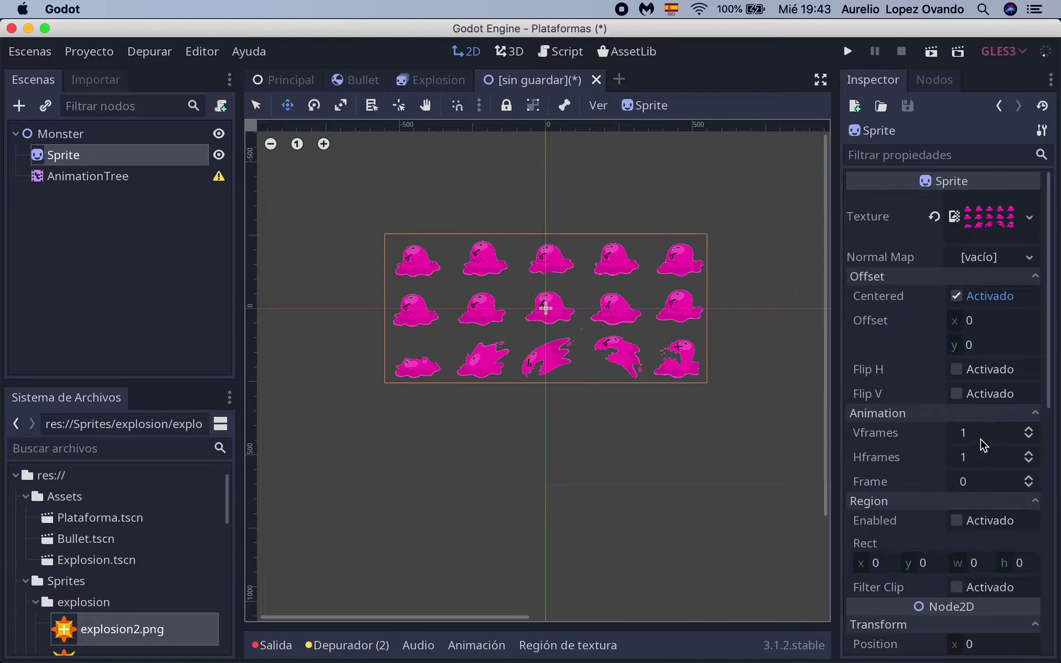
left_click(1029, 429)
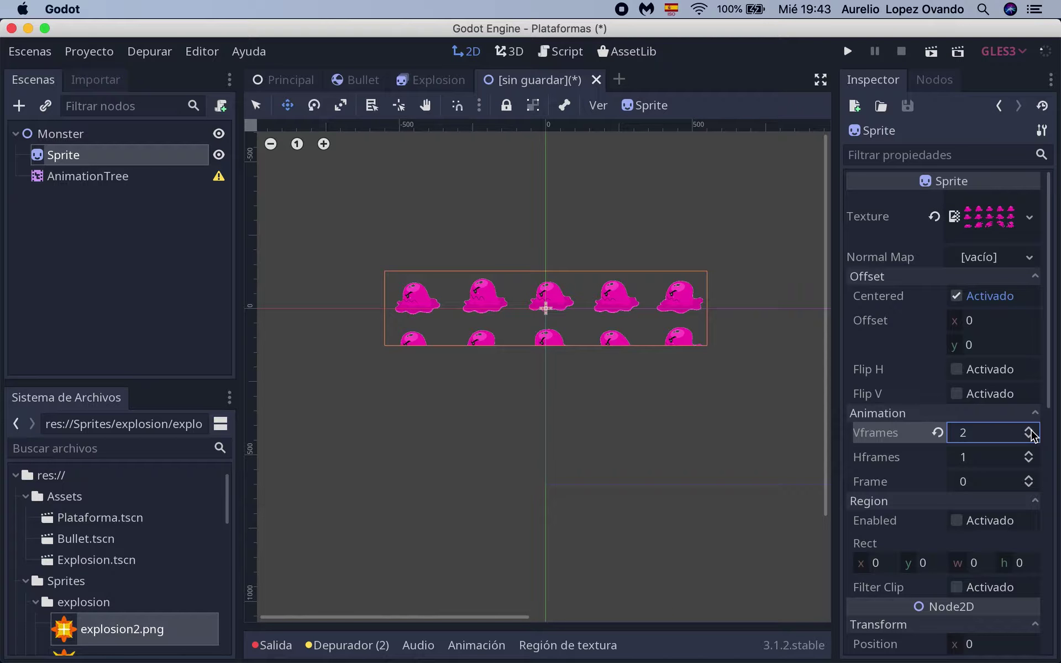
left_click(419, 332)
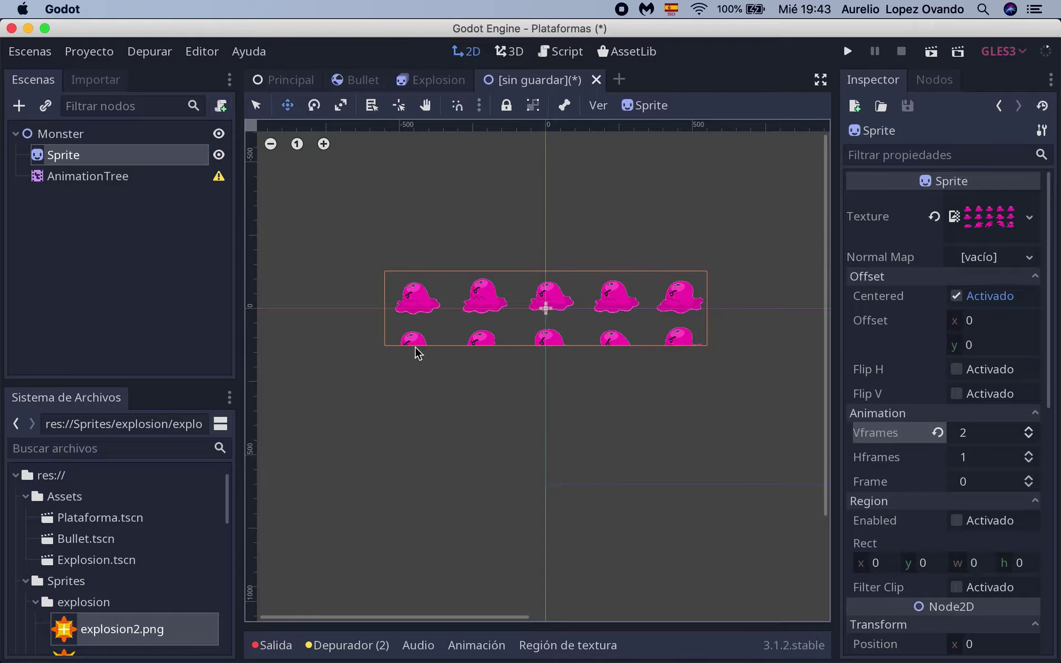
left_click(1028, 430)
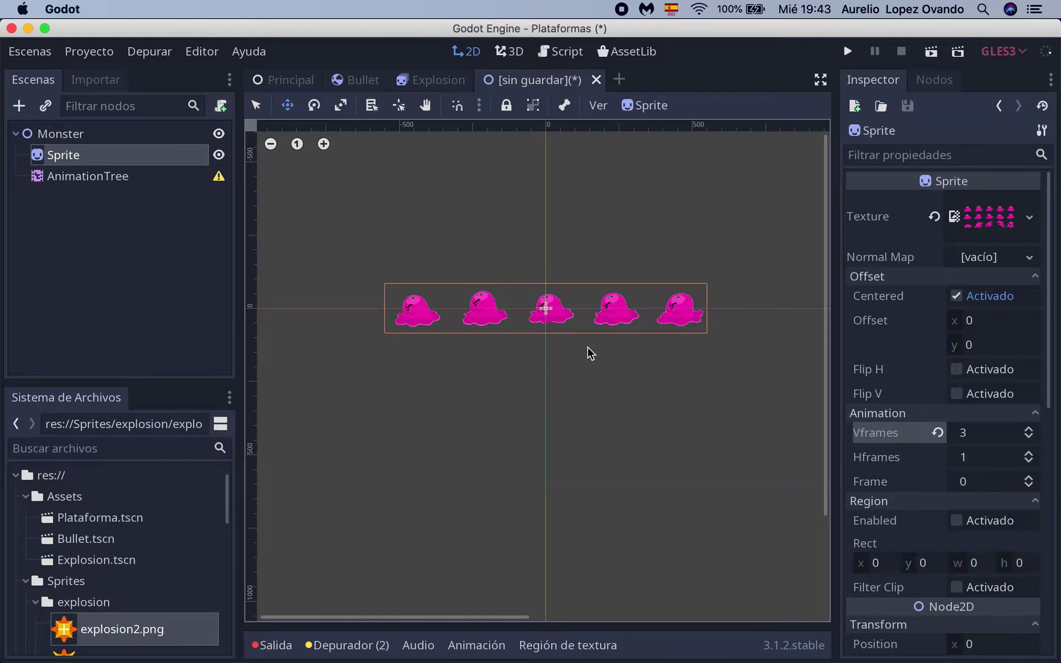
left_click(1029, 430)
left_click(1029, 437)
left_click(1029, 437)
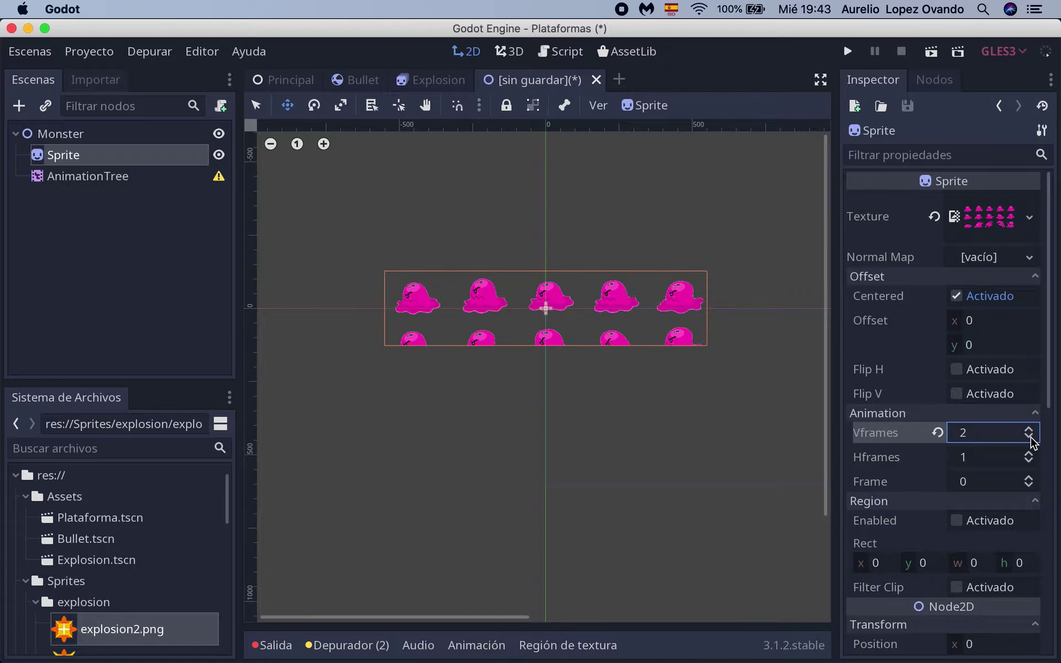
left_click(1028, 438)
left_click(1029, 429)
left_click(1029, 430)
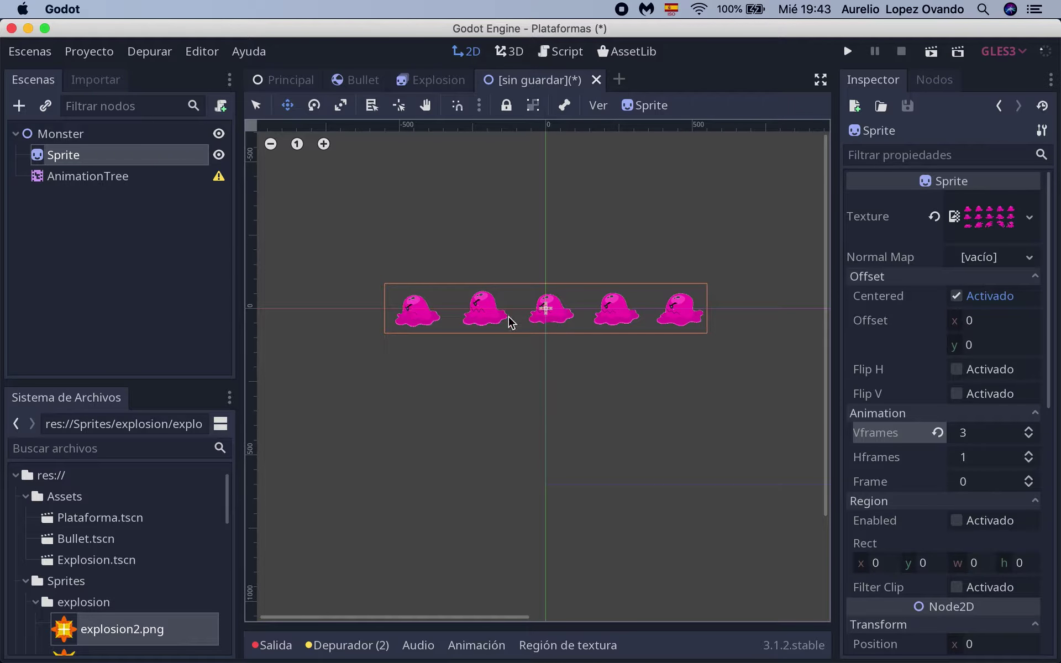
- Set Hframes to 5, step through the slime frames, then return to Frame 0
left_click(1031, 453)
left_click(1031, 453)
left_click(1031, 453)
left_click(1031, 453)
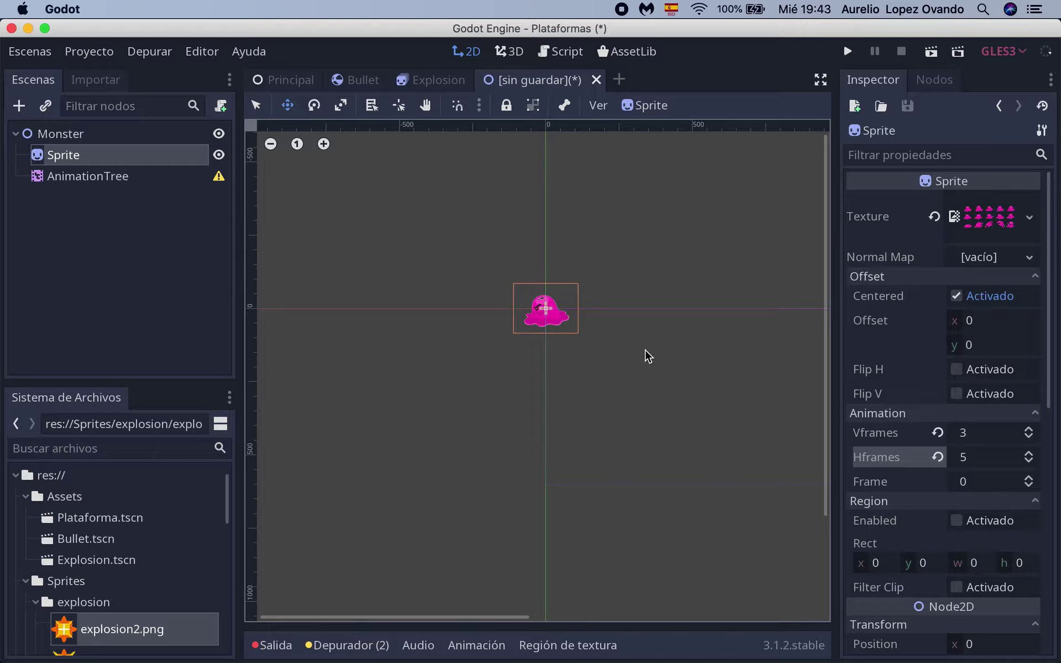
left_click(1029, 477)
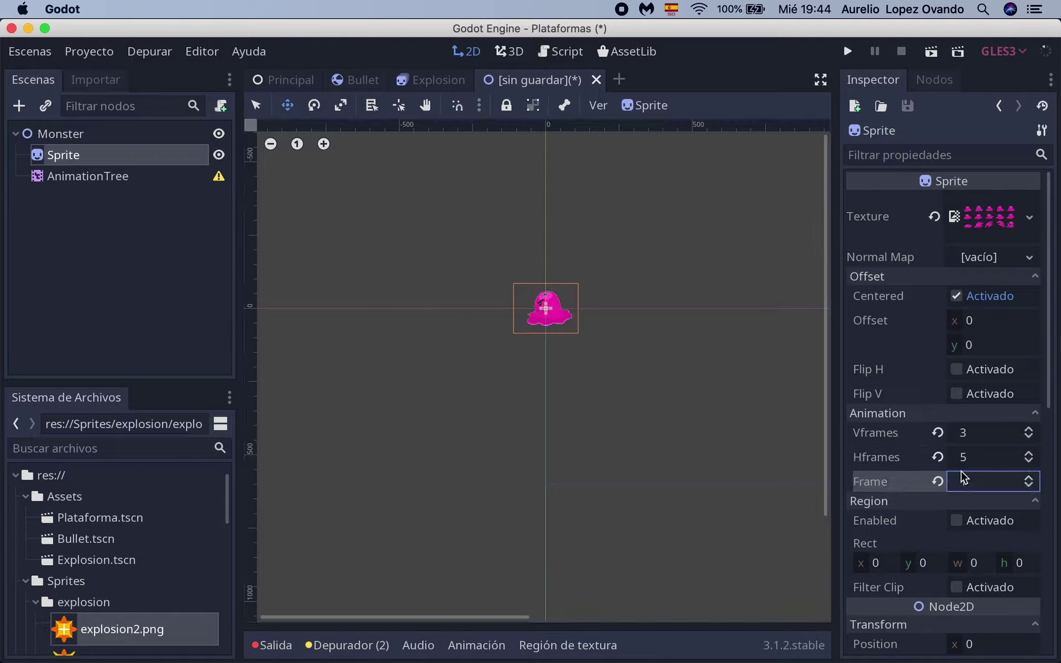
left_click(1029, 478)
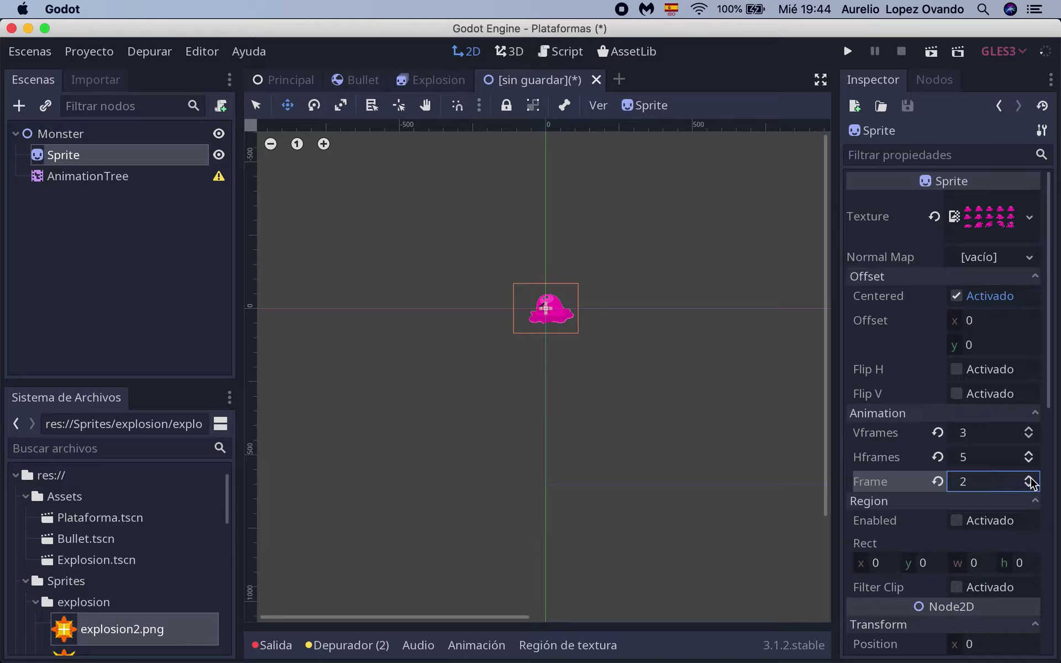
left_click(1029, 478)
left_click(1029, 478)
left_click(1029, 478)
left_click(1029, 478)
left_click(1029, 478)
left_click(1029, 478)
left_click(1029, 478)
left_click(982, 486)
left_click(768, 541)
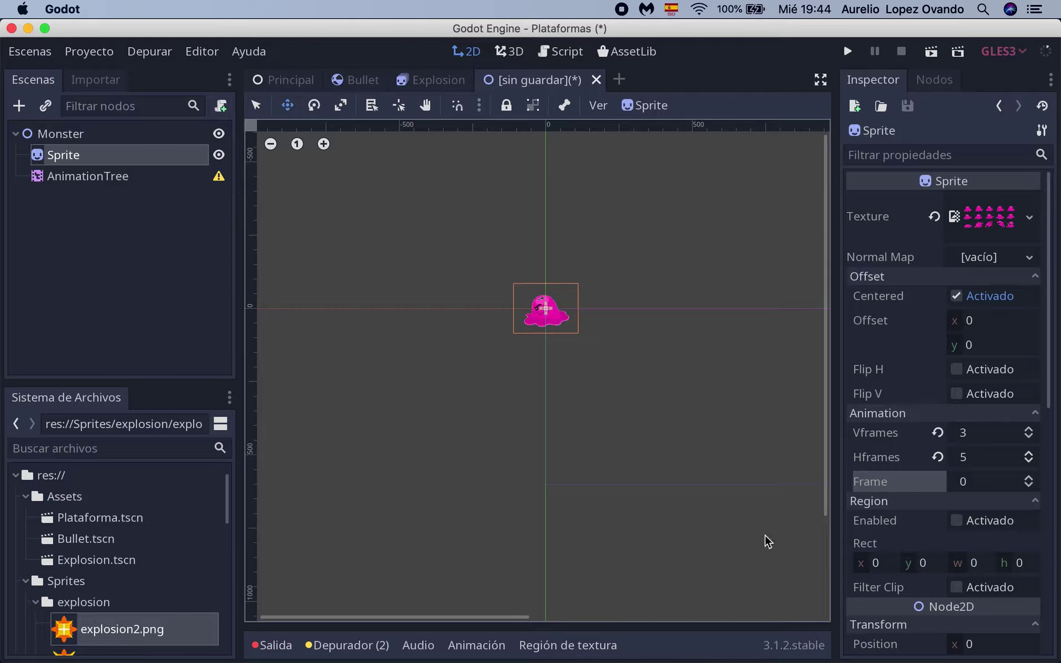
- Zoom in on the slime and rename the root node to MonsterWalk
left_click(324, 144)
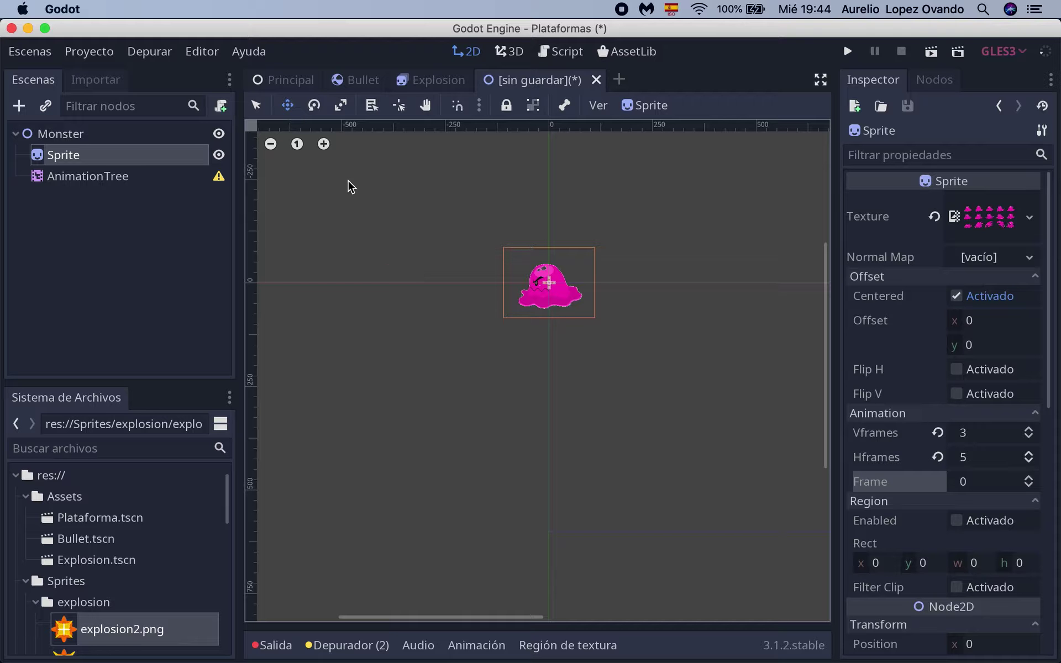
left_click(324, 146)
scroll(504, 309, "right", 3)
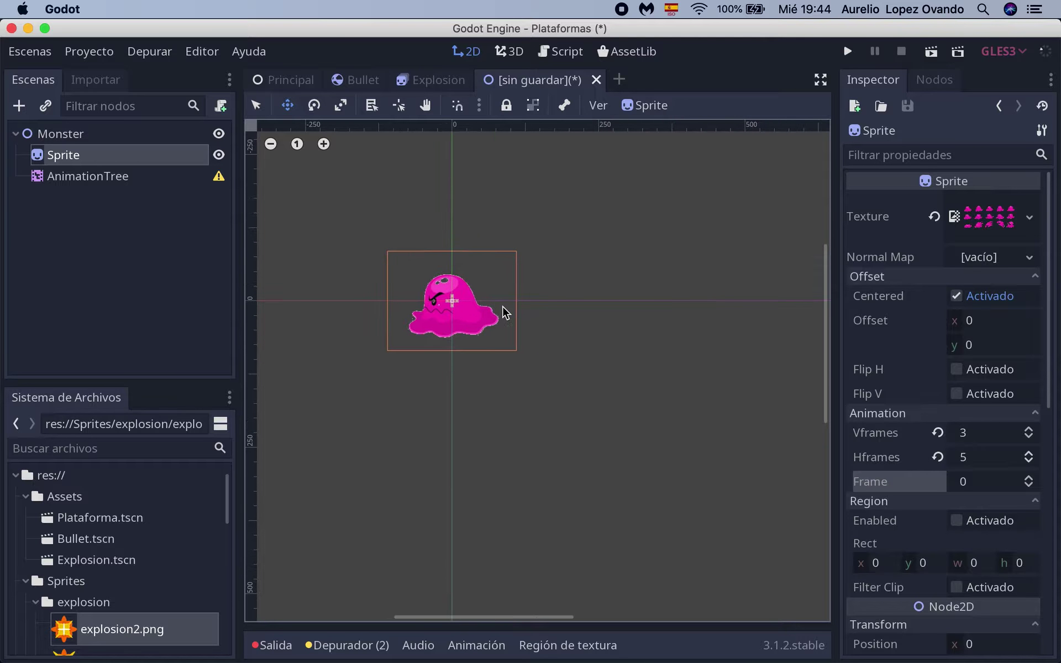
left_click(325, 145)
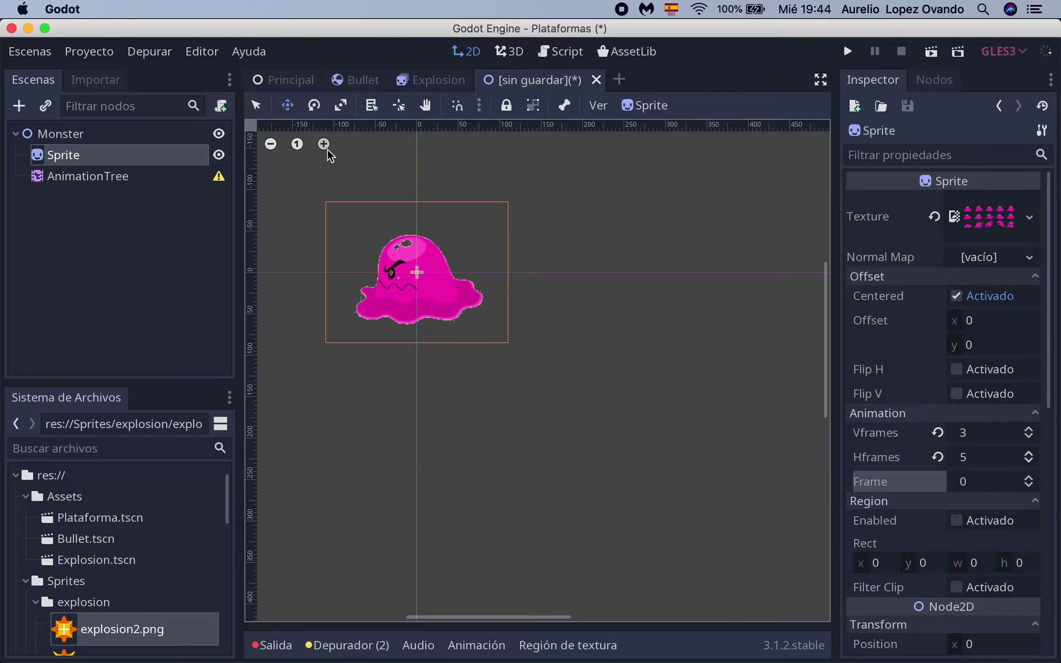
double_click(61, 132)
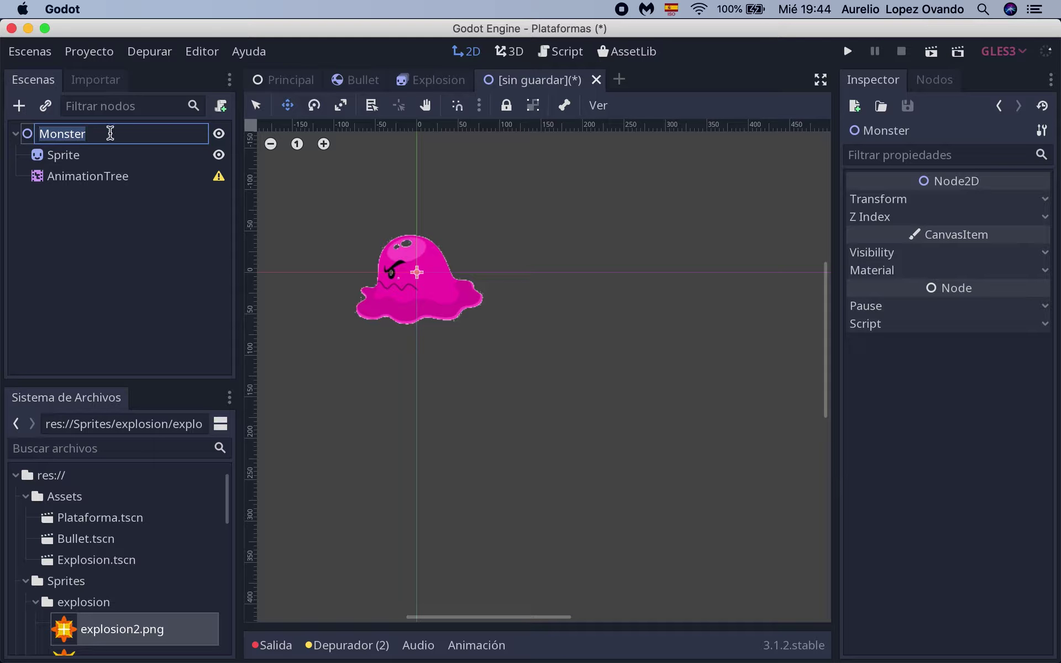
left_click(110, 133)
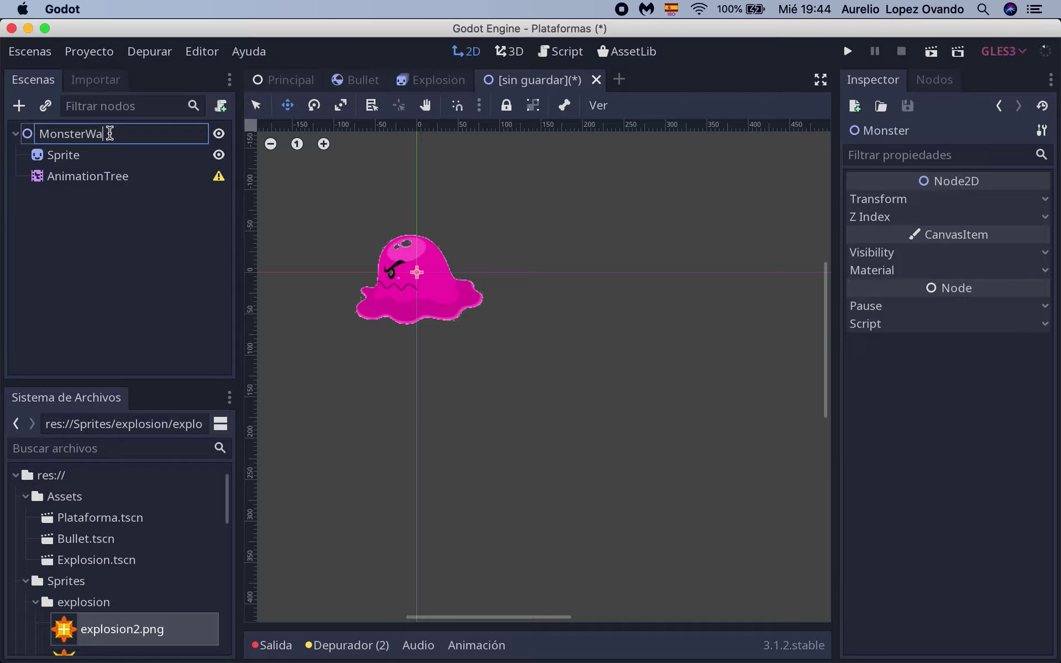
key("Return")
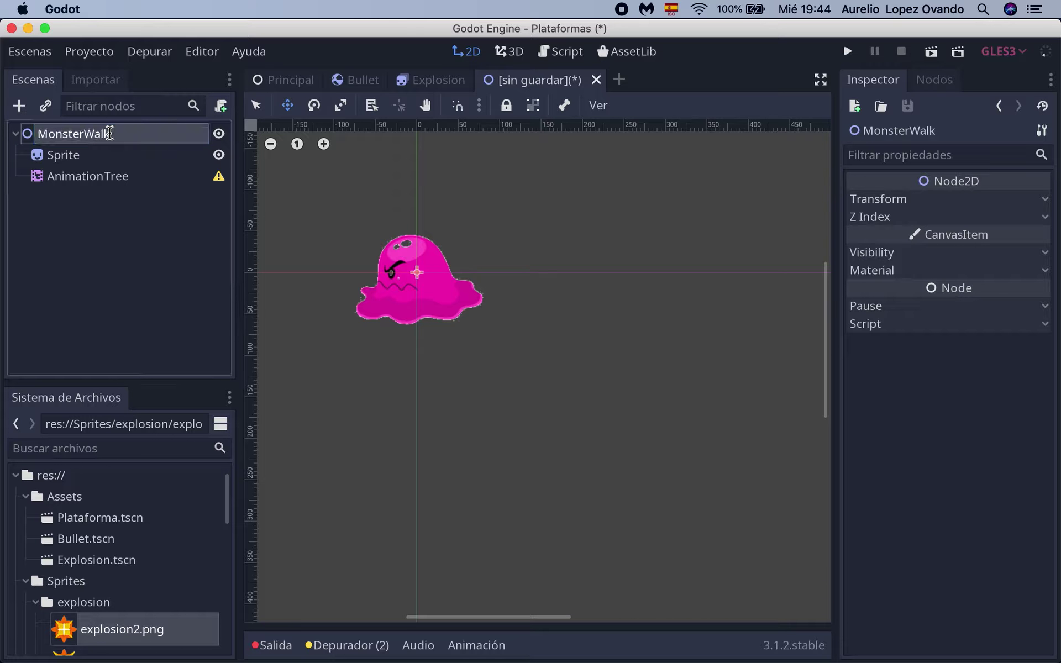
- Rename the Sprite to Caminando and the root node back to Monster
double_click(71, 156)
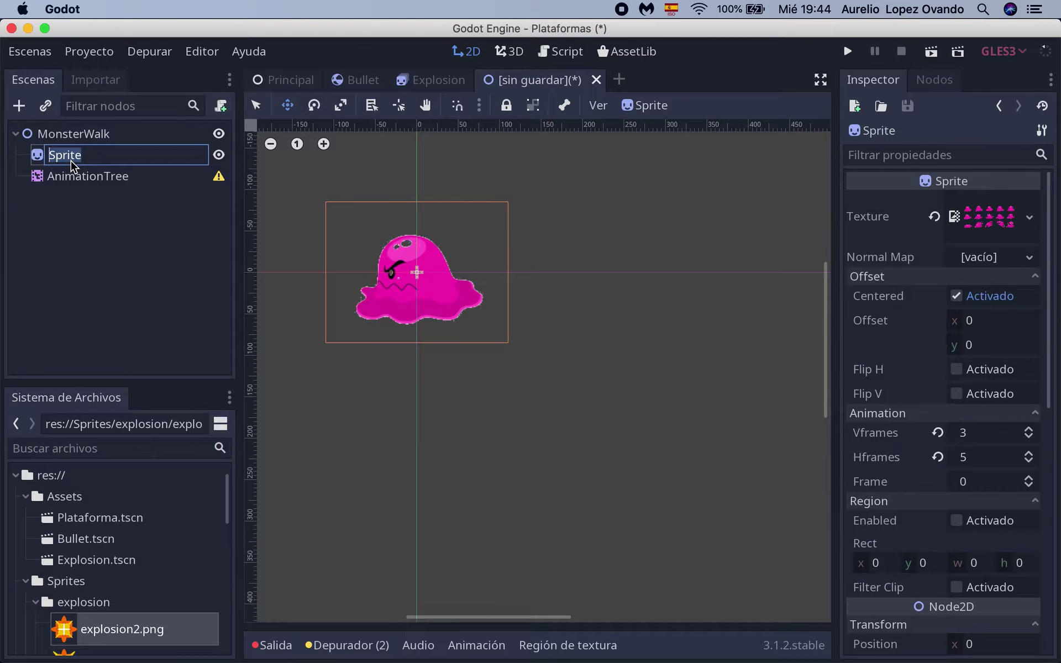
type("Caminando")
key("Return")
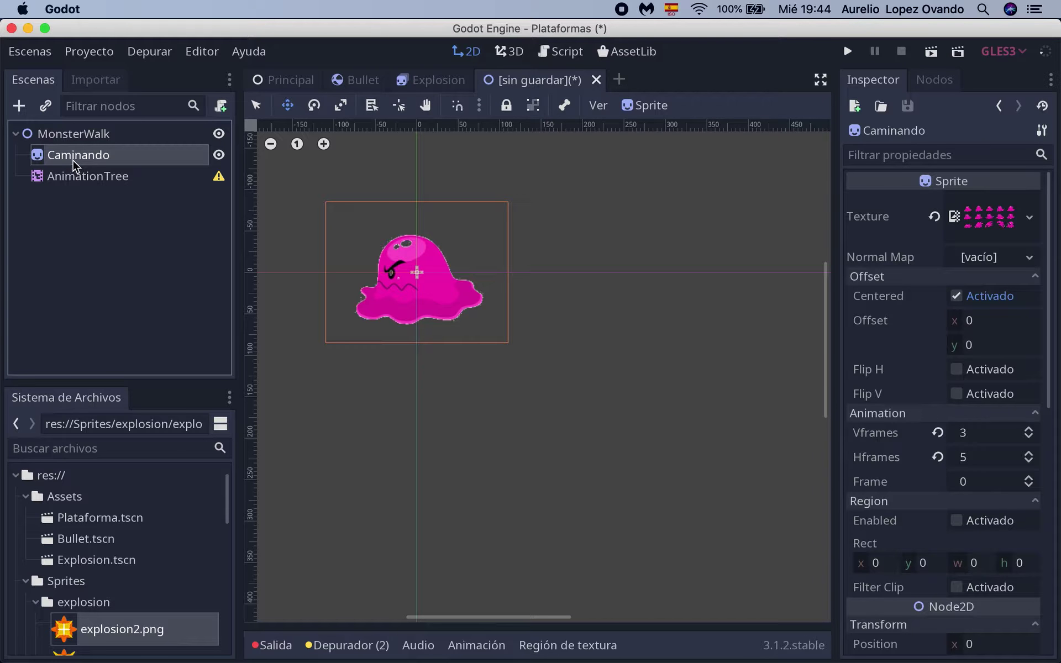
left_click(94, 135)
left_click(97, 135)
left_click(130, 140)
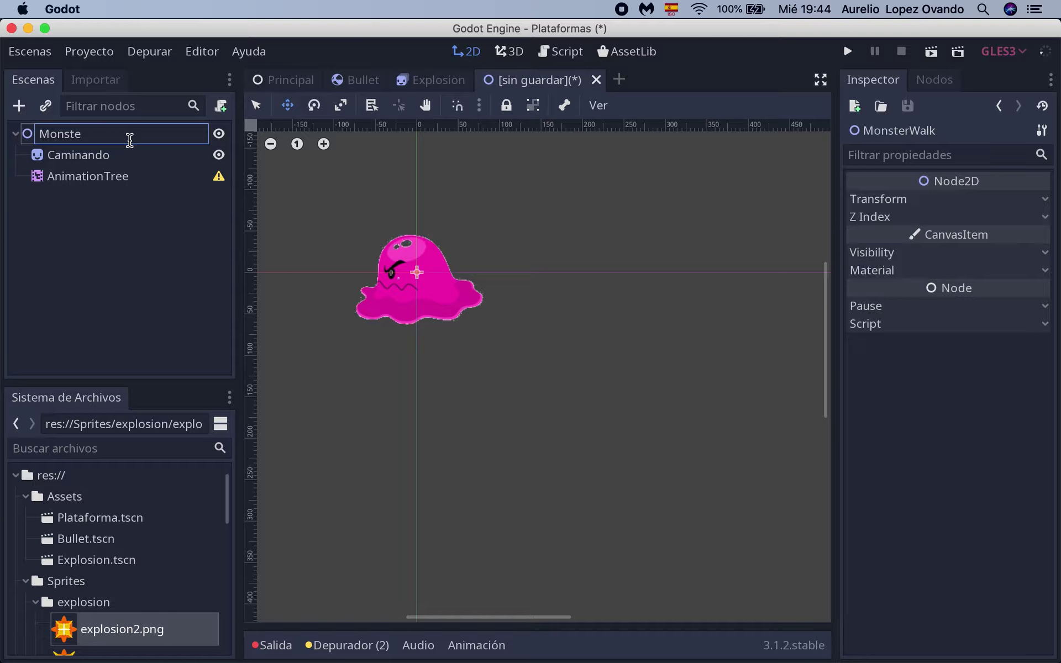
key("Return")
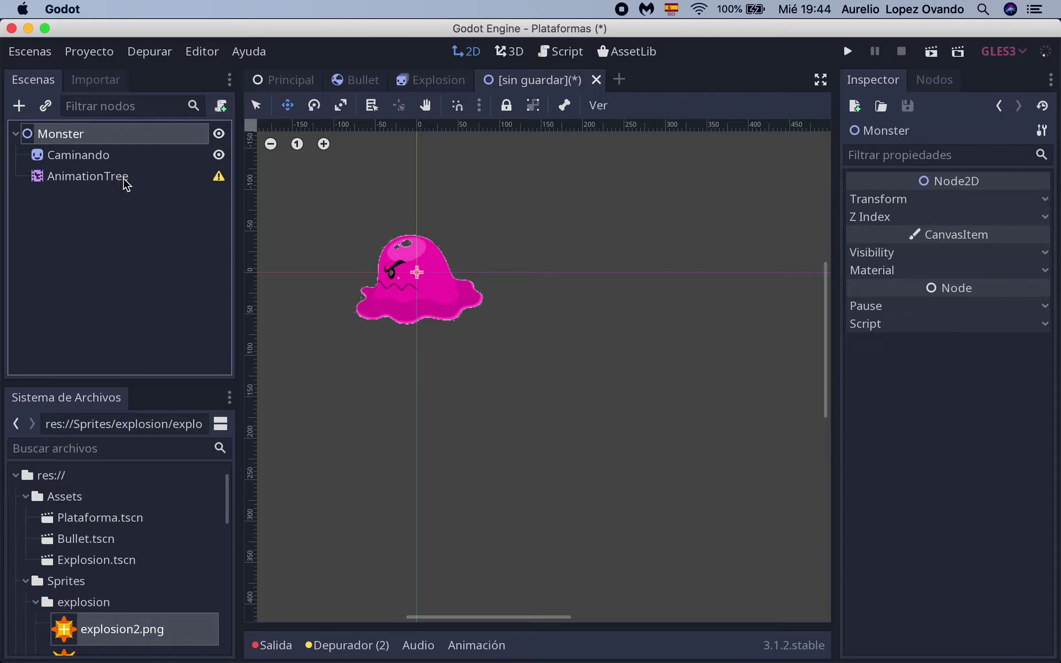
- Select the AnimationTree node and bring up its node actions
left_click(110, 188)
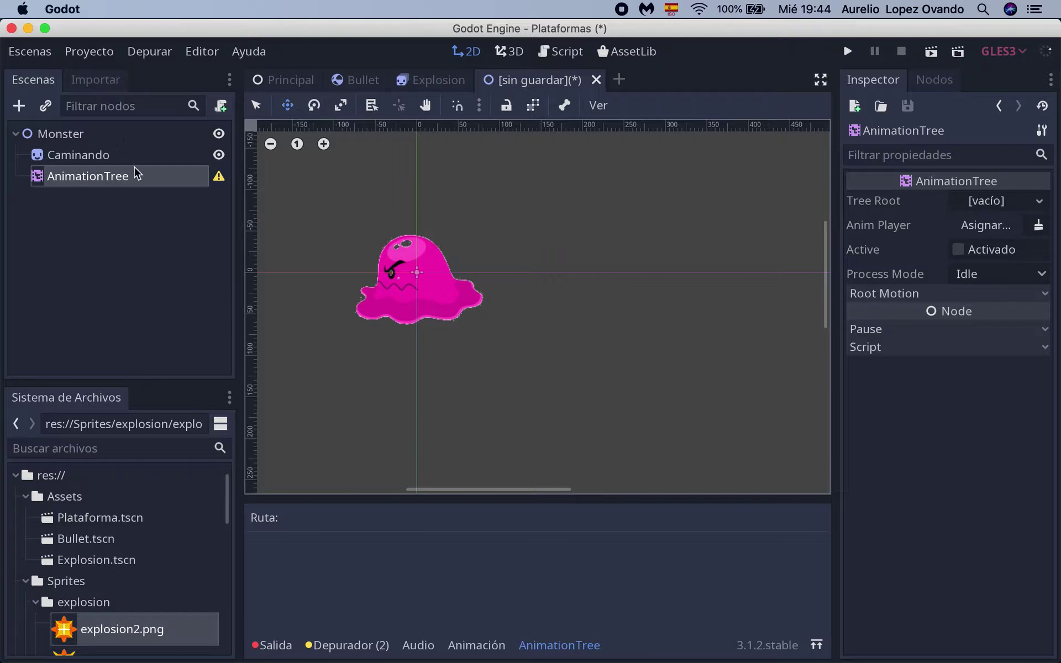
left_click(43, 273)
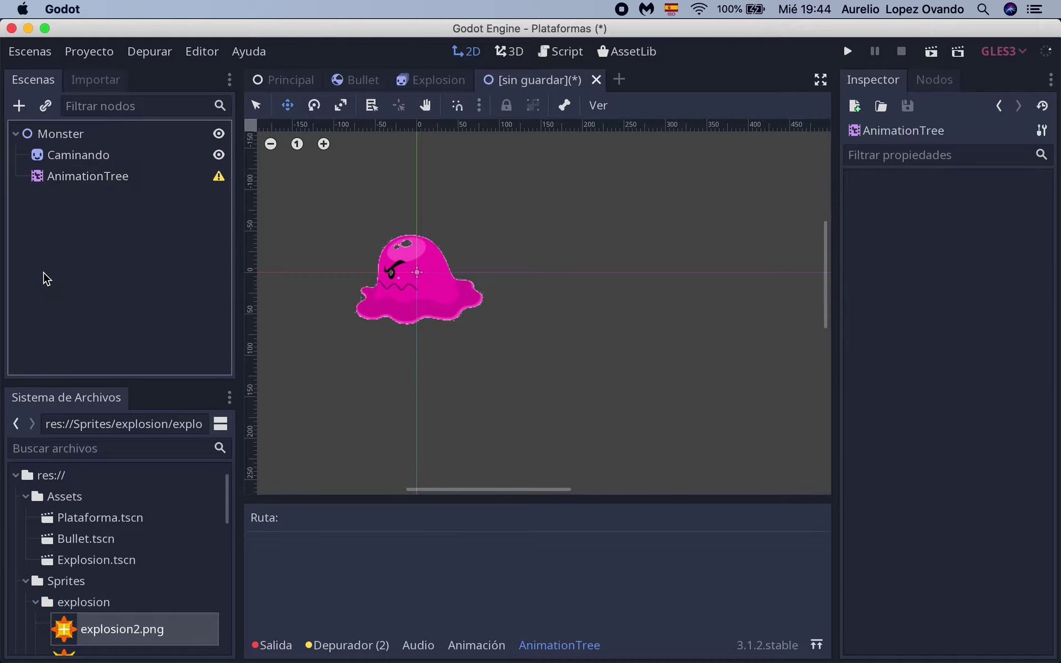
left_click(87, 155)
left_click(88, 177)
- Delete the AnimationTree node from the Monster scene
right_click(89, 179)
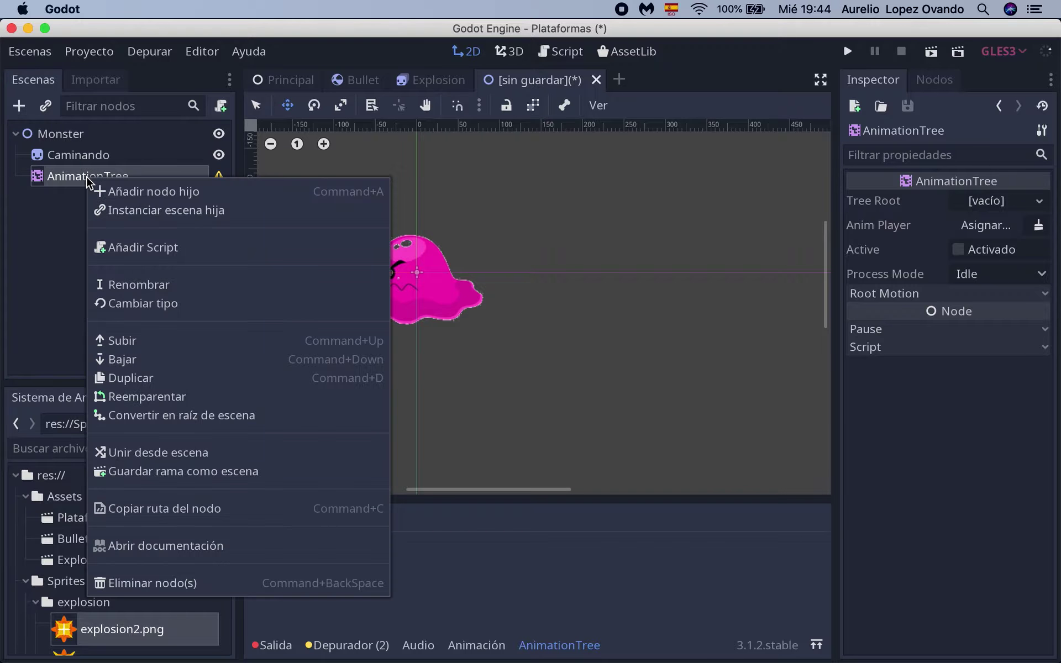
left_click(155, 584)
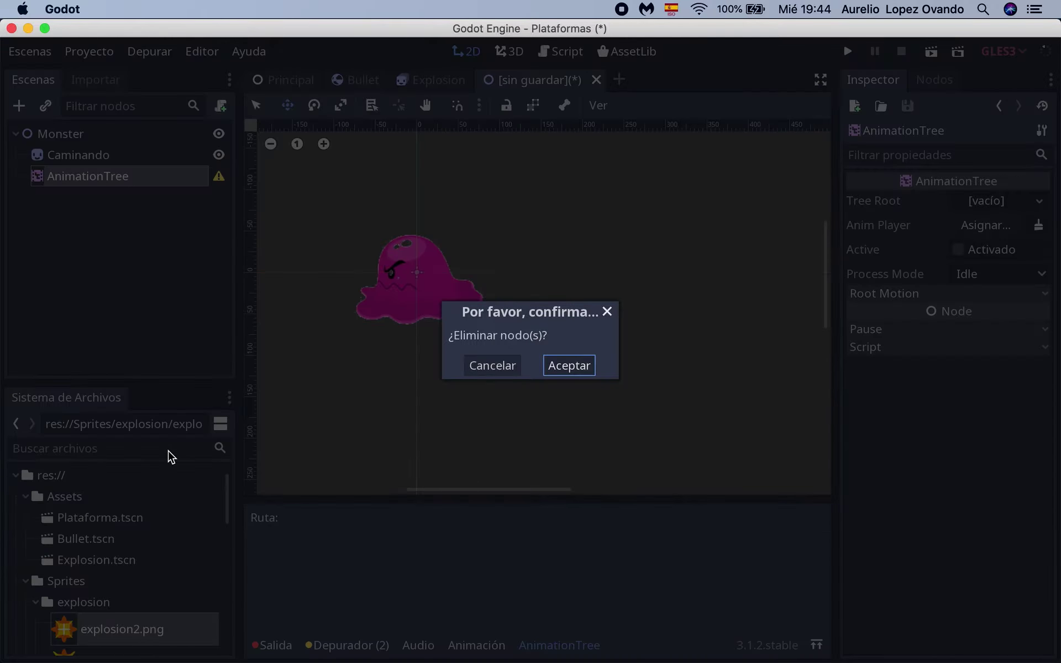
left_click(567, 379)
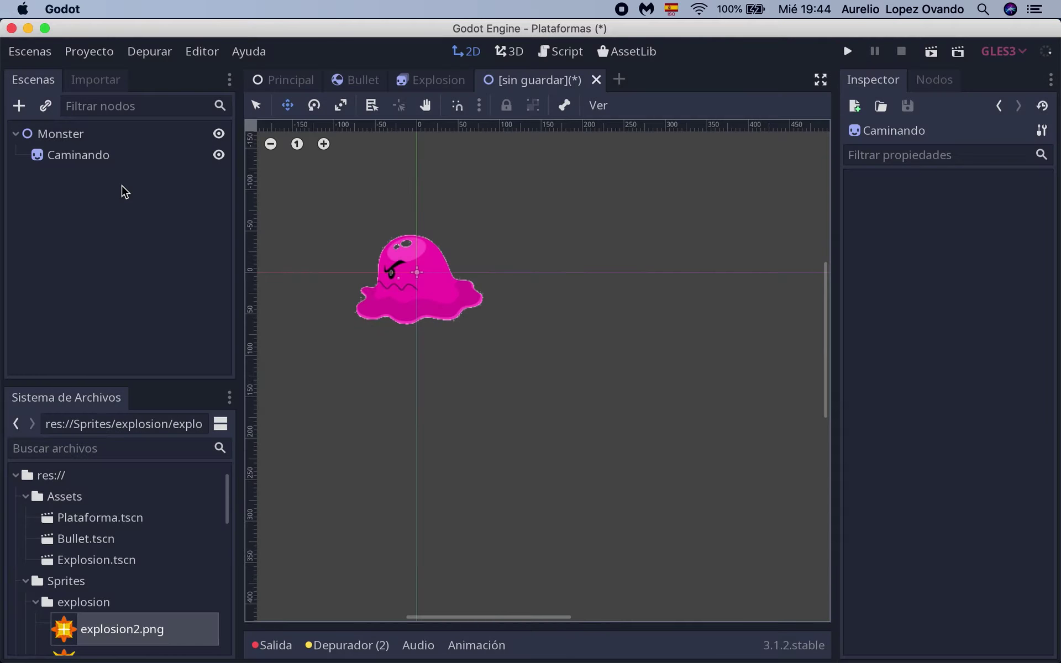
- Add an AnimationPlayer child node under Monster
left_click(65, 143)
left_click(20, 106)
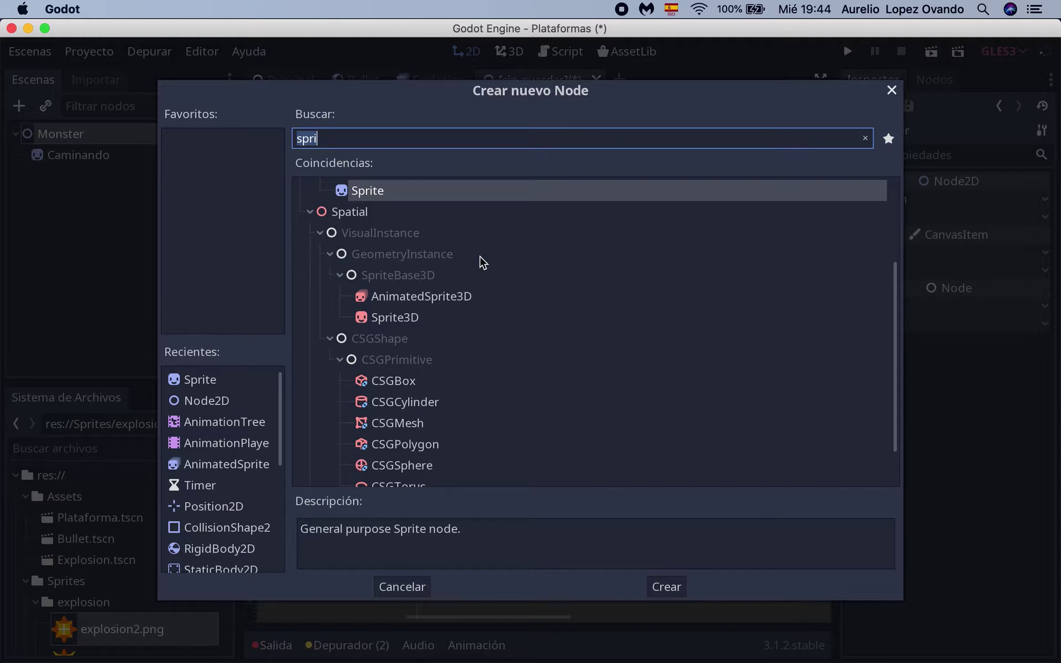
type("anima")
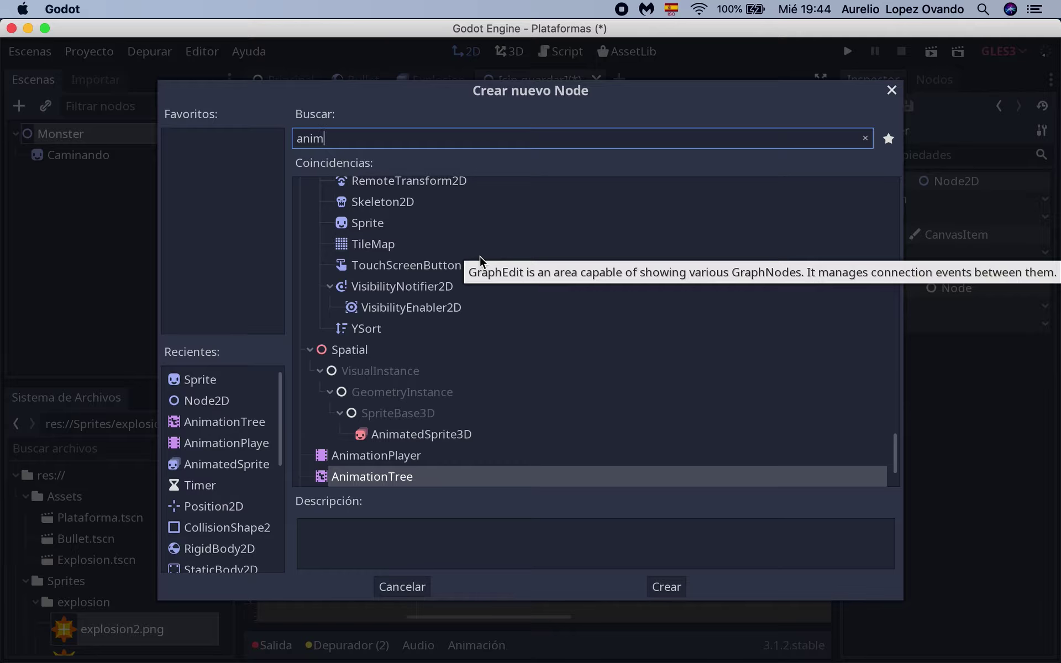
left_click(376, 381)
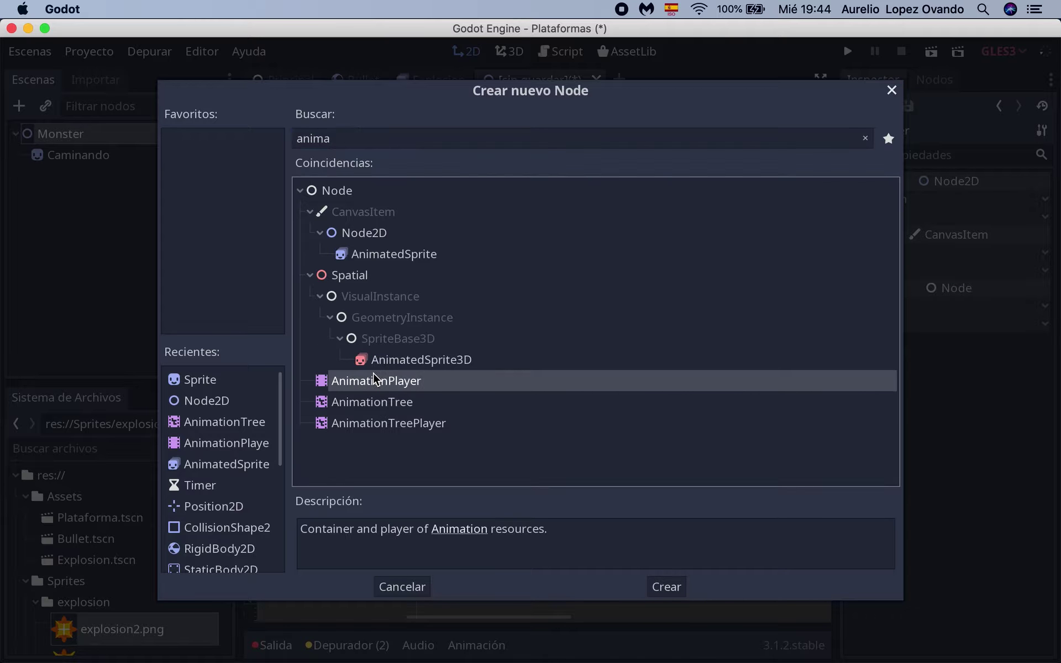
left_click(669, 589)
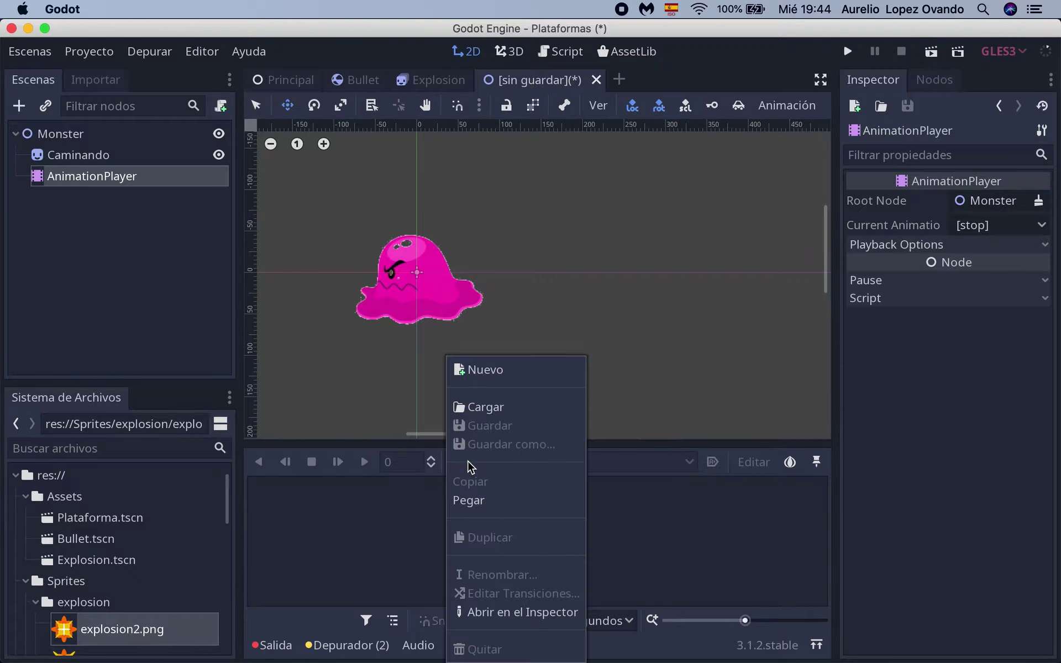
- Create a new animation named Walk with a length of 1 second
left_click(469, 462)
left_click(490, 376)
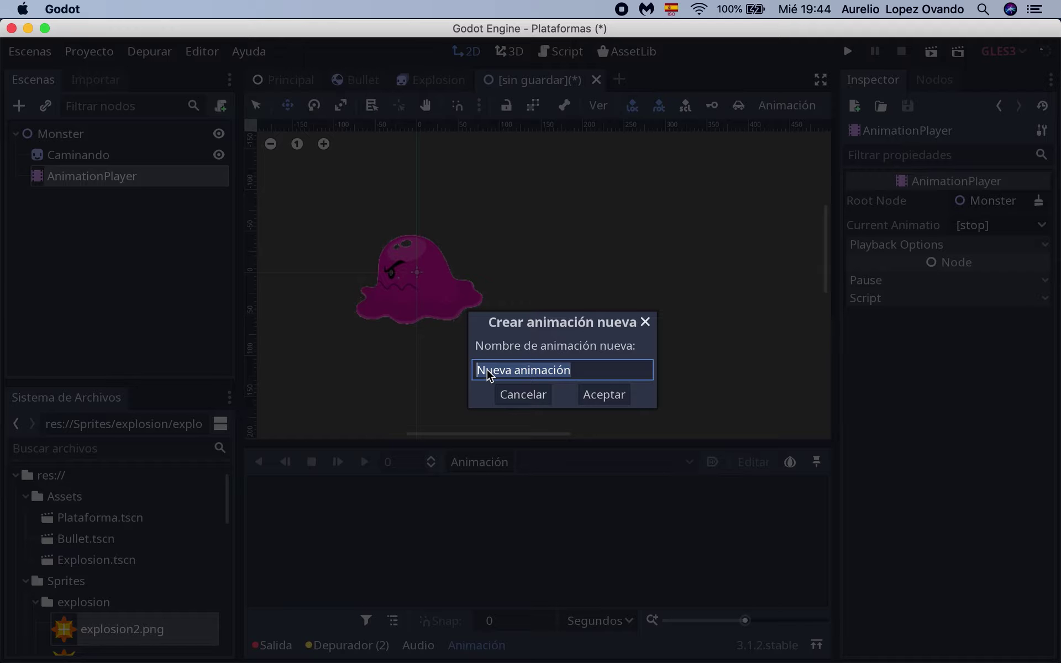
type("Walk")
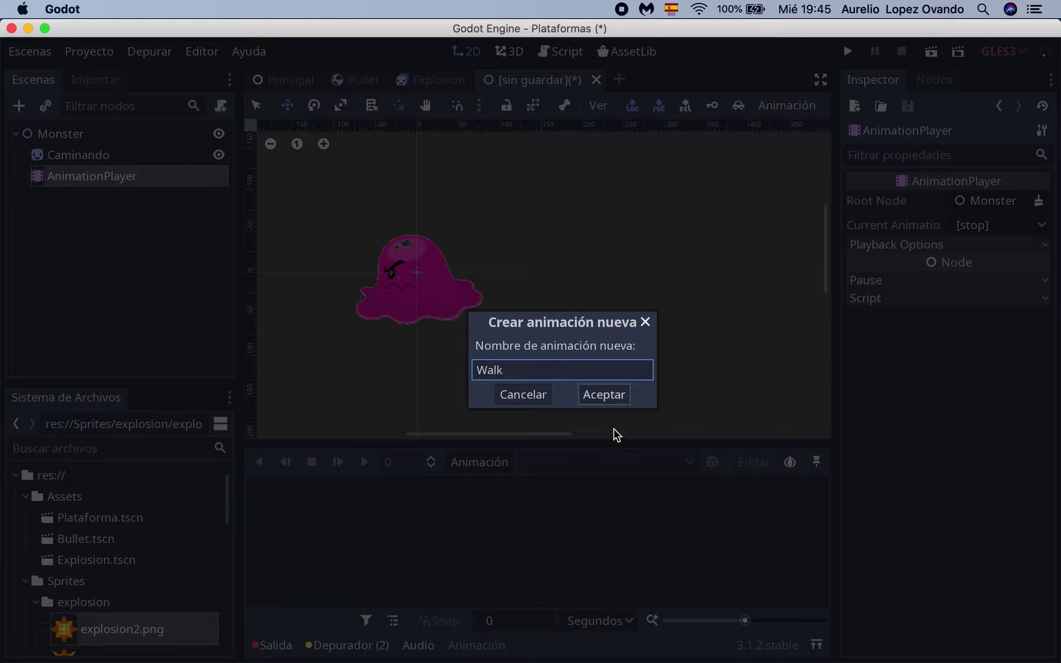
left_click(616, 396)
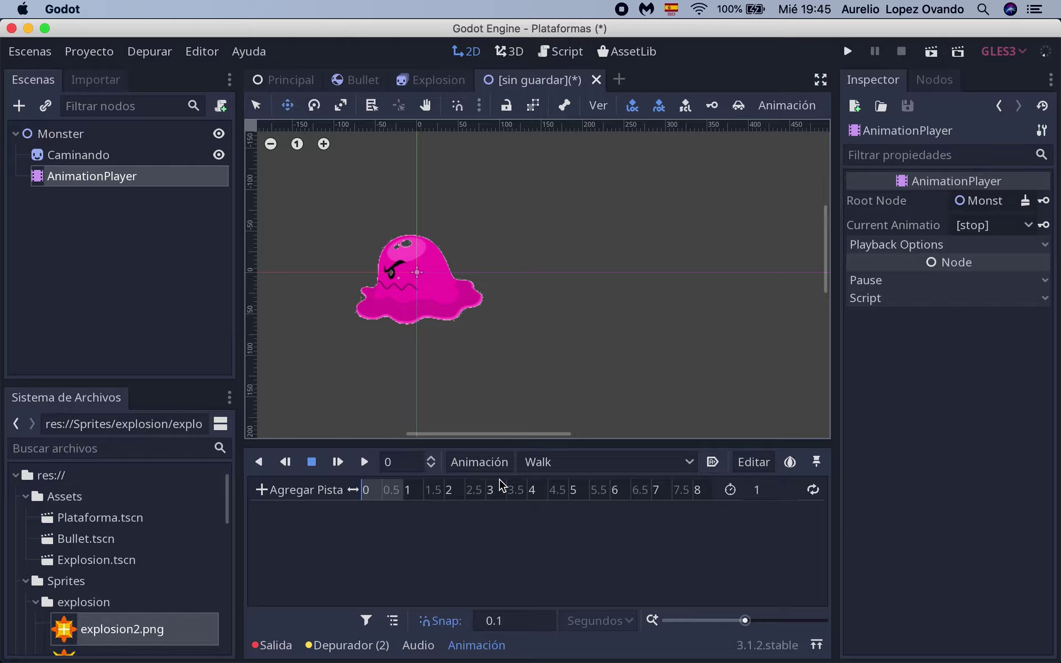
left_click(771, 496)
key("Return")
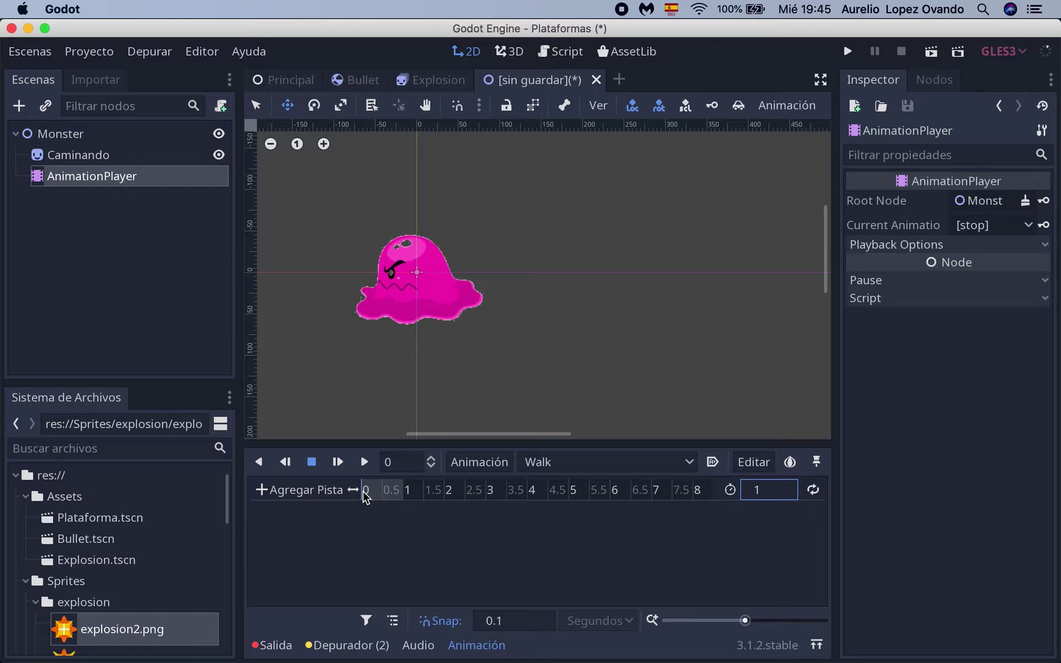
left_click(75, 156)
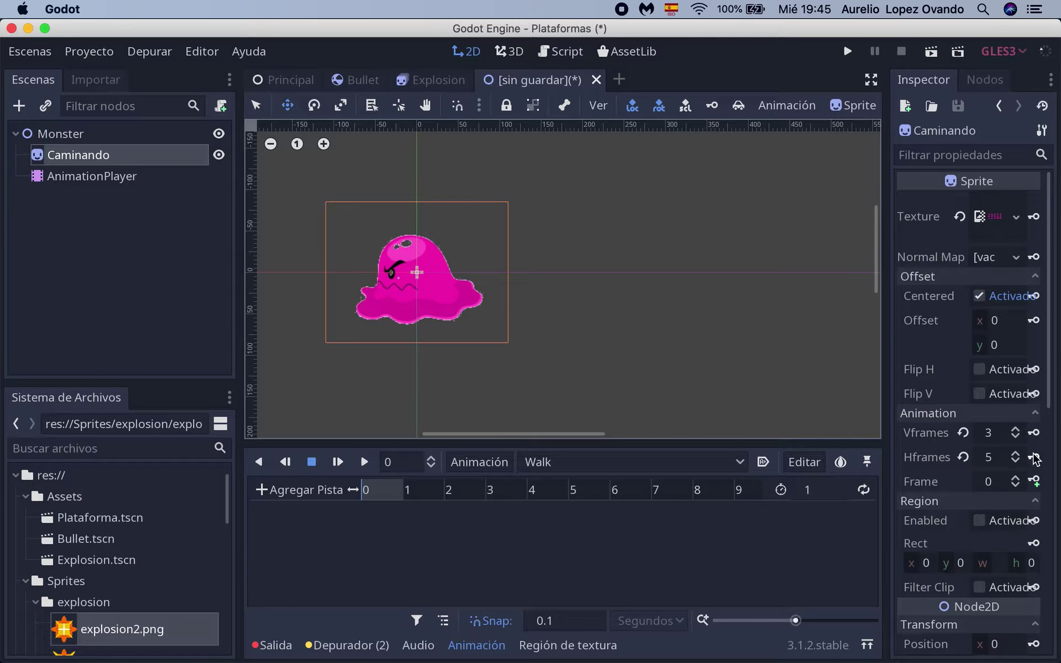
- Key the Caminando sprite's Frame property into Walk, creating a frame track
scroll(1035, 457, "down", 3)
left_click(1035, 420)
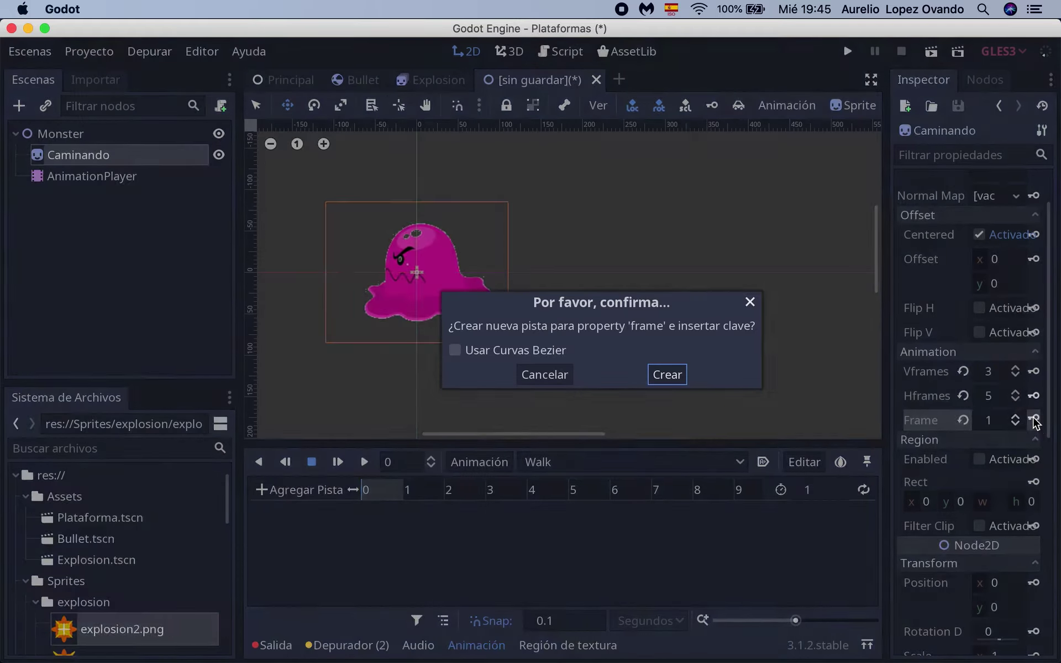
left_click(668, 375)
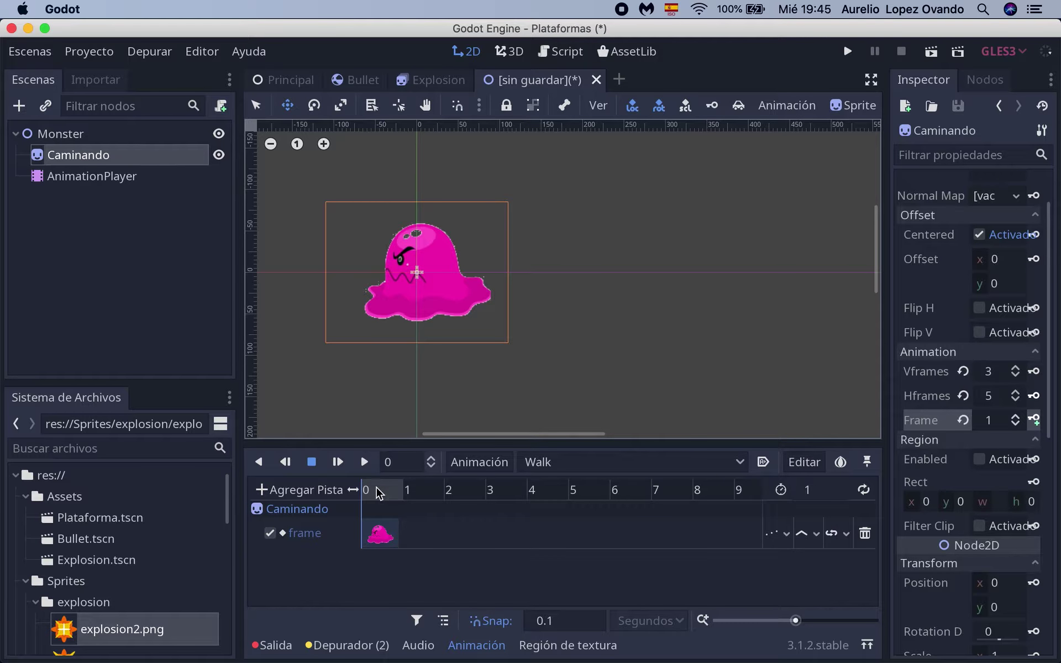
- Add Frame keyframes at 0.3, 0.6, 0.9 and 1 seconds, stepping the frame up each time
left_click(374, 489)
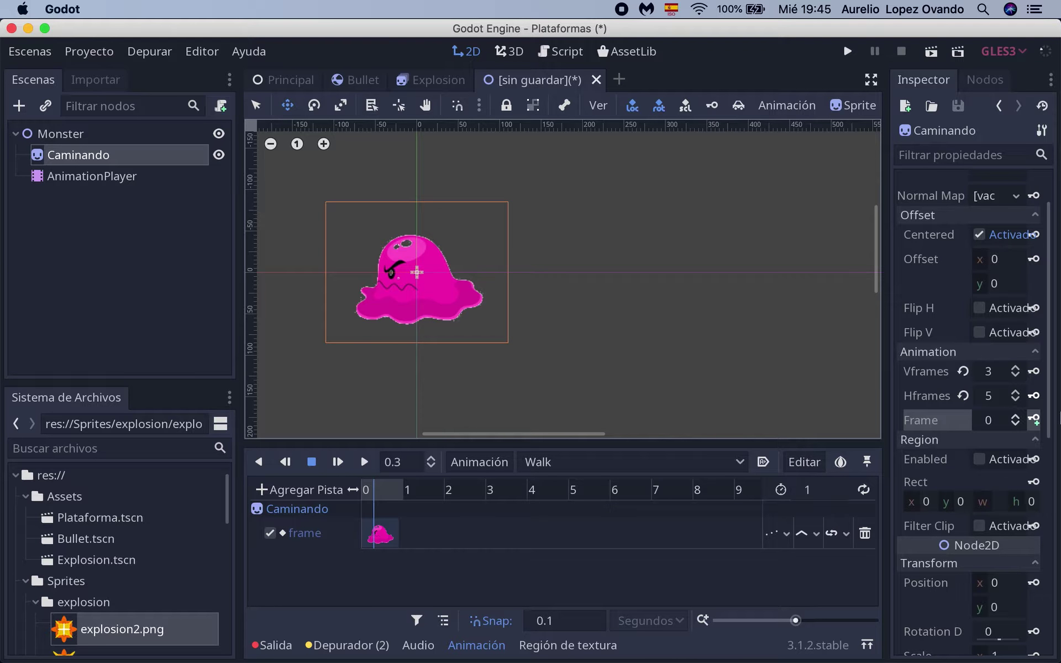
left_click(1016, 417)
left_click(1034, 418)
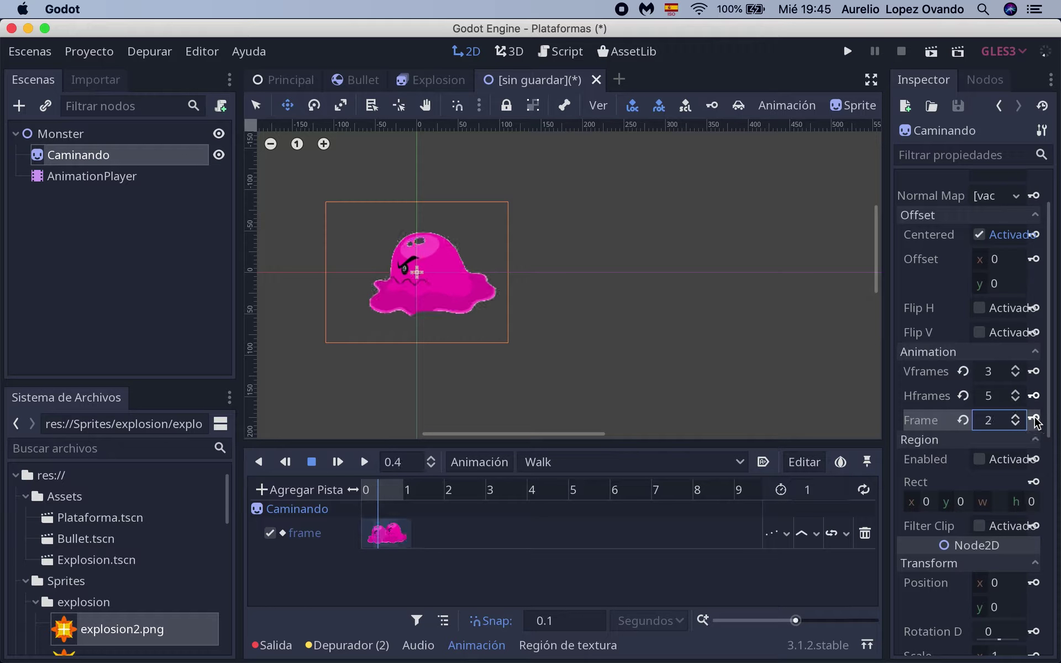
left_click(386, 496)
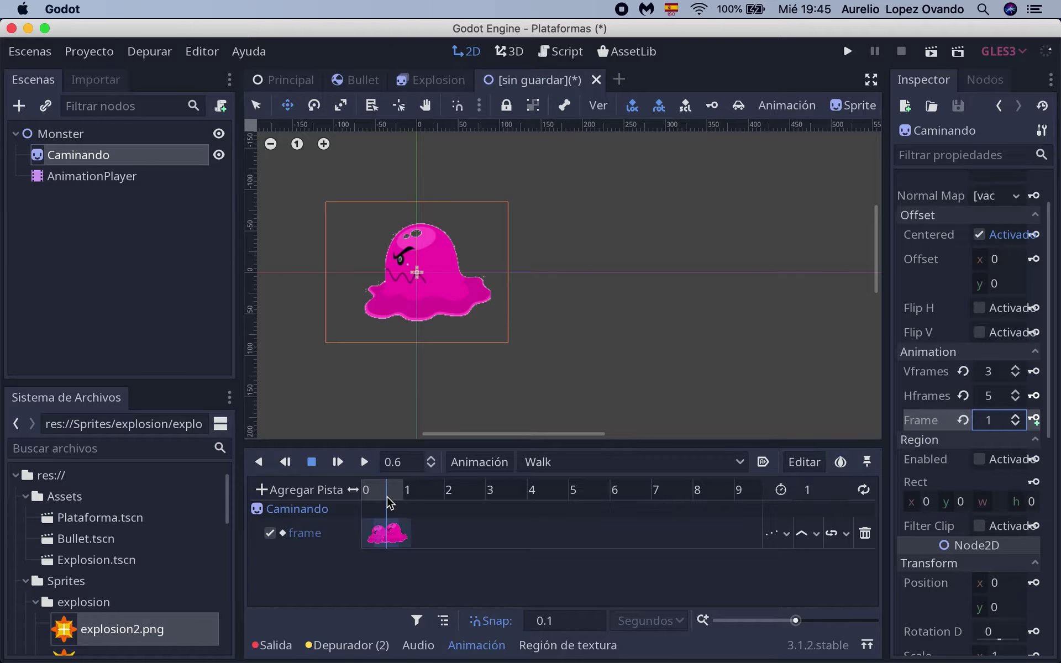
left_click(1015, 416)
left_click(1033, 418)
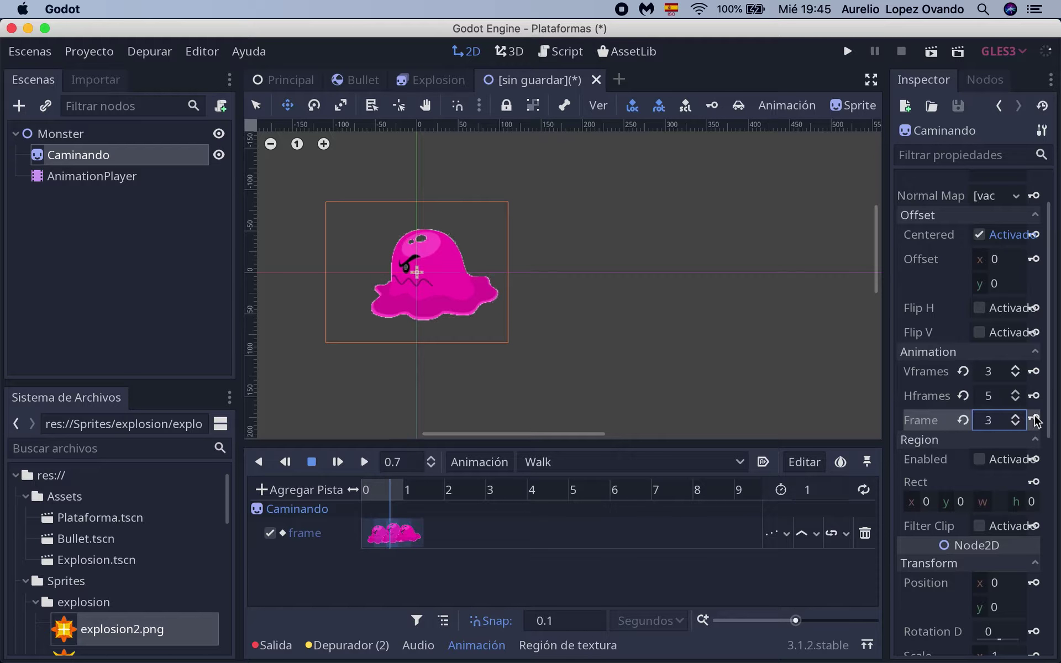
left_click(398, 501)
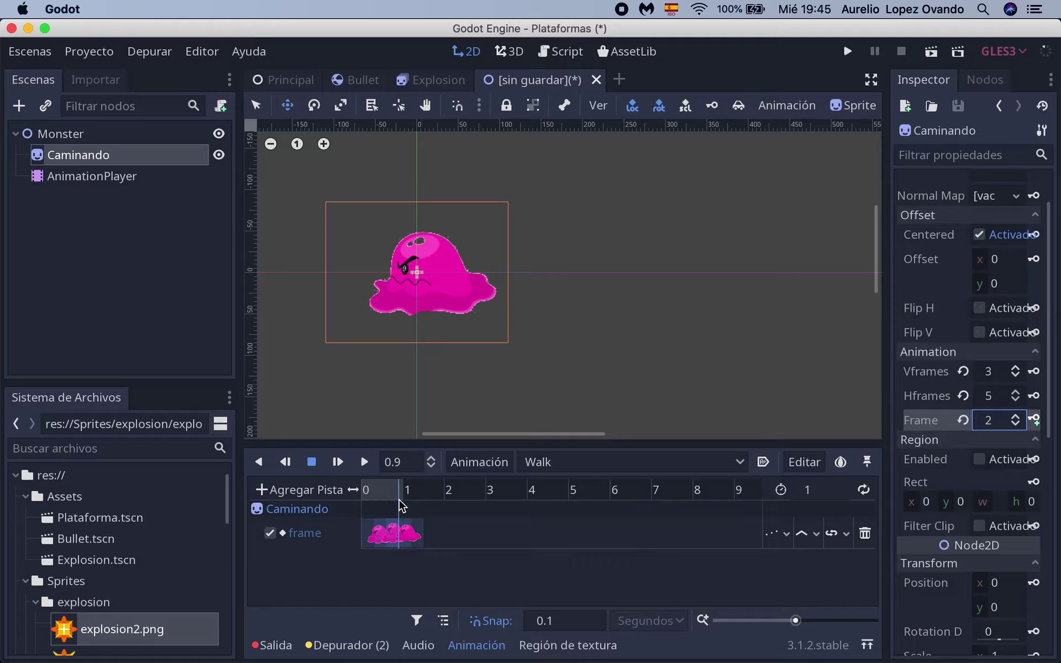
left_click(1015, 416)
left_click(1034, 419)
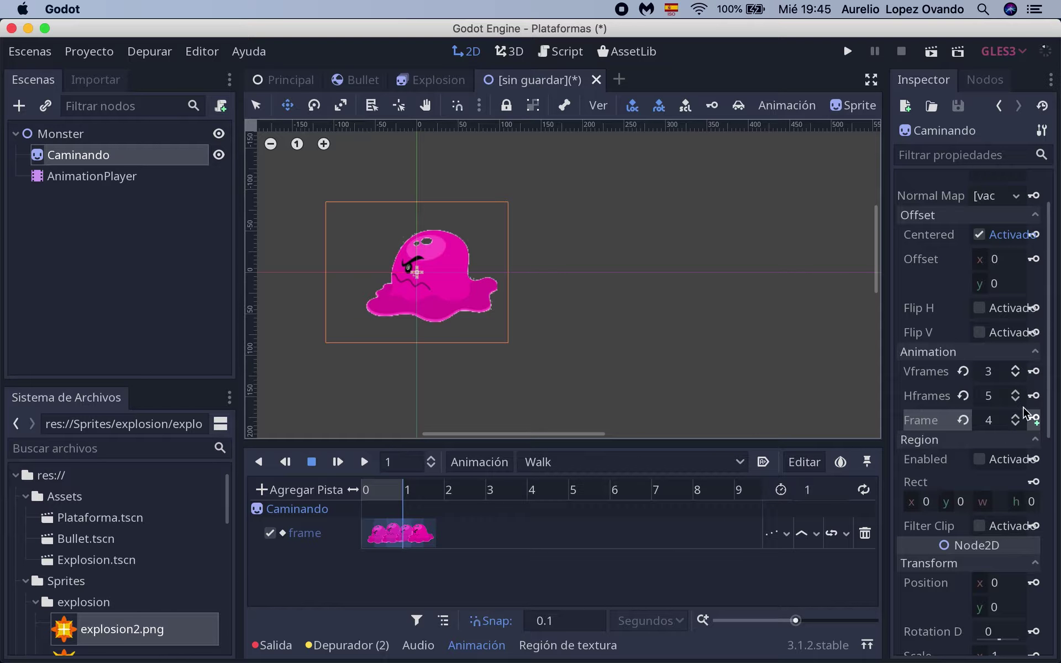
left_click(1034, 418)
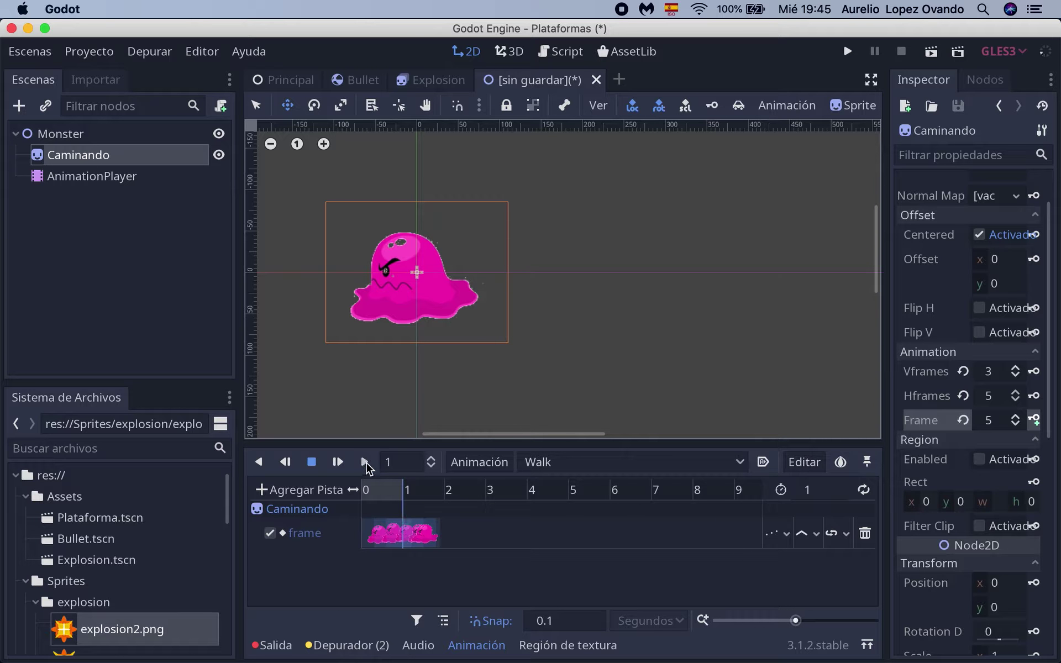
- Preview the Walk animation, rewinding and replaying it from the start
left_click(365, 464)
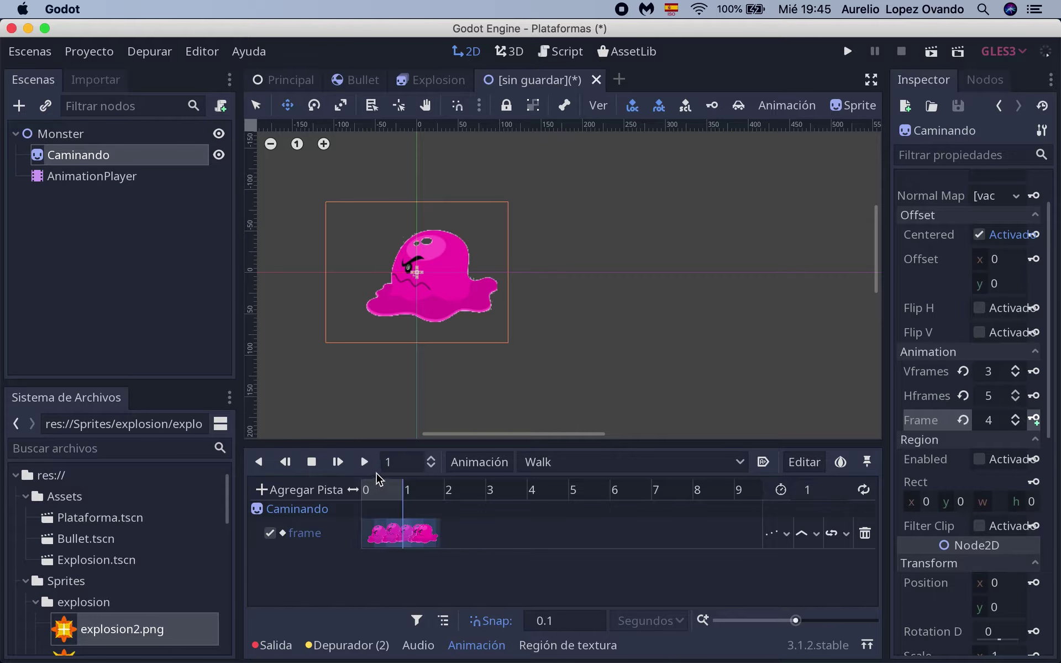
left_click(390, 496)
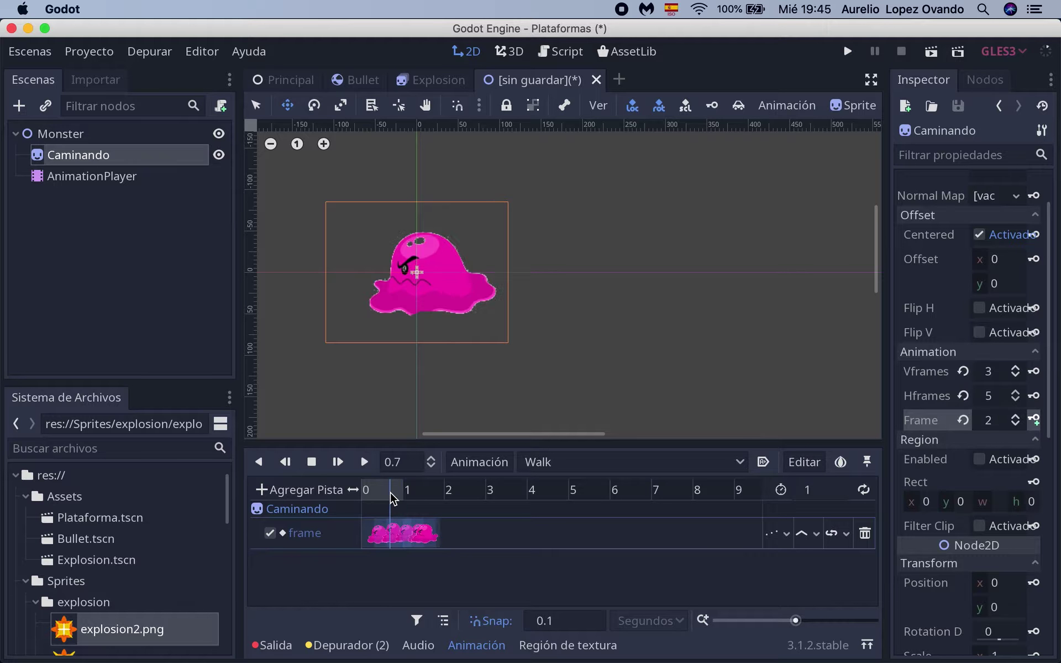
left_click_drag(391, 497, 353, 503)
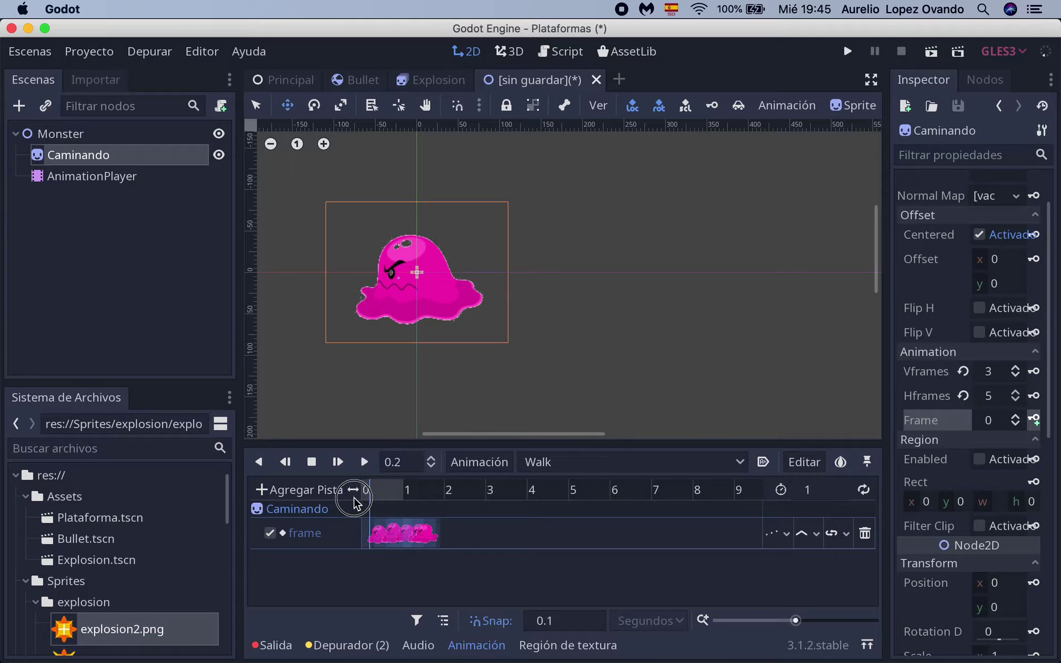
left_click(365, 464)
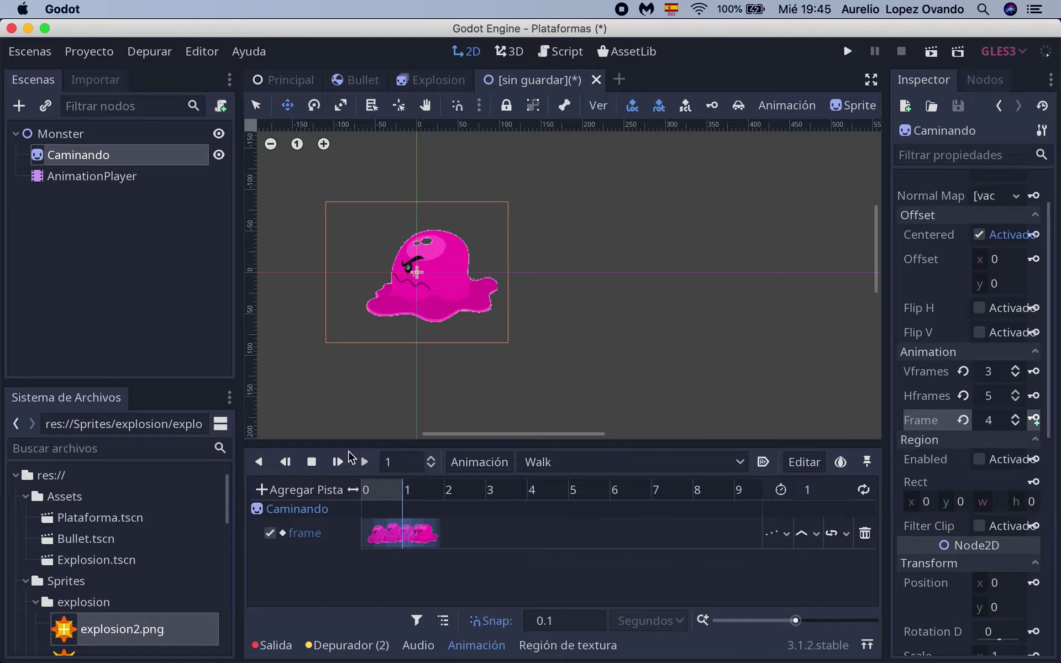
- Make the Walk animation loop and autoplay on scene load
left_click(869, 492)
left_click_drag(403, 498, 339, 497)
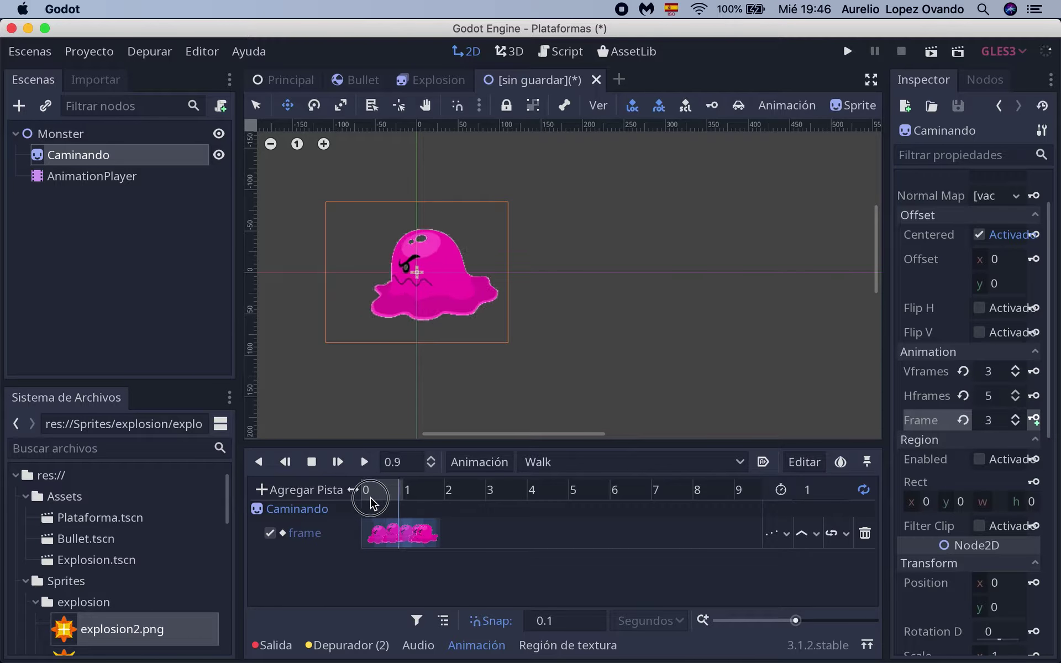
left_click(364, 462)
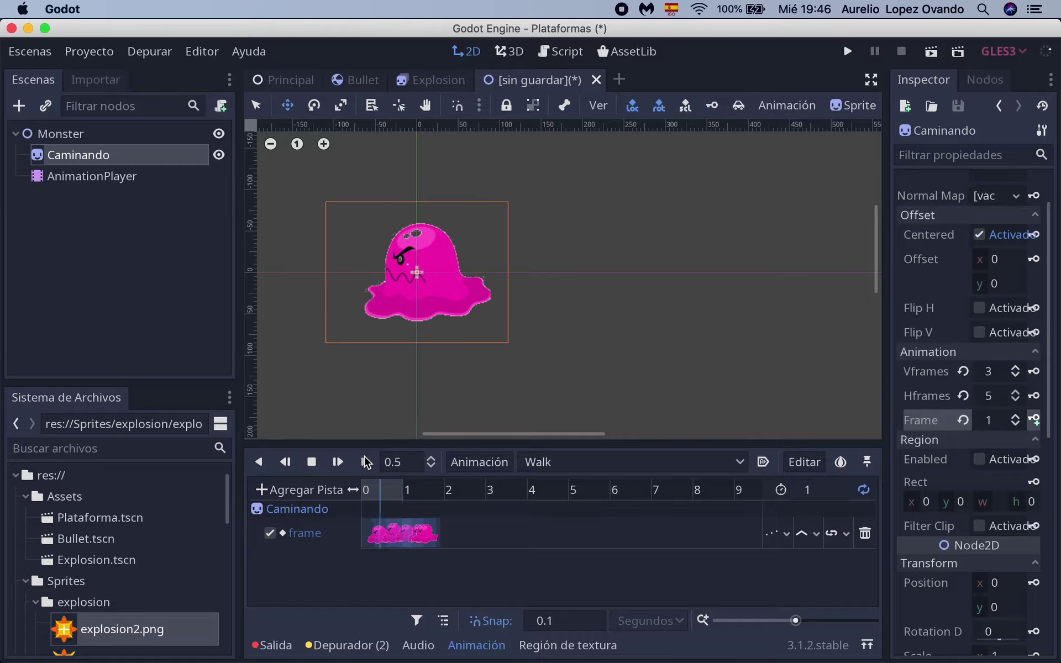
left_click(763, 462)
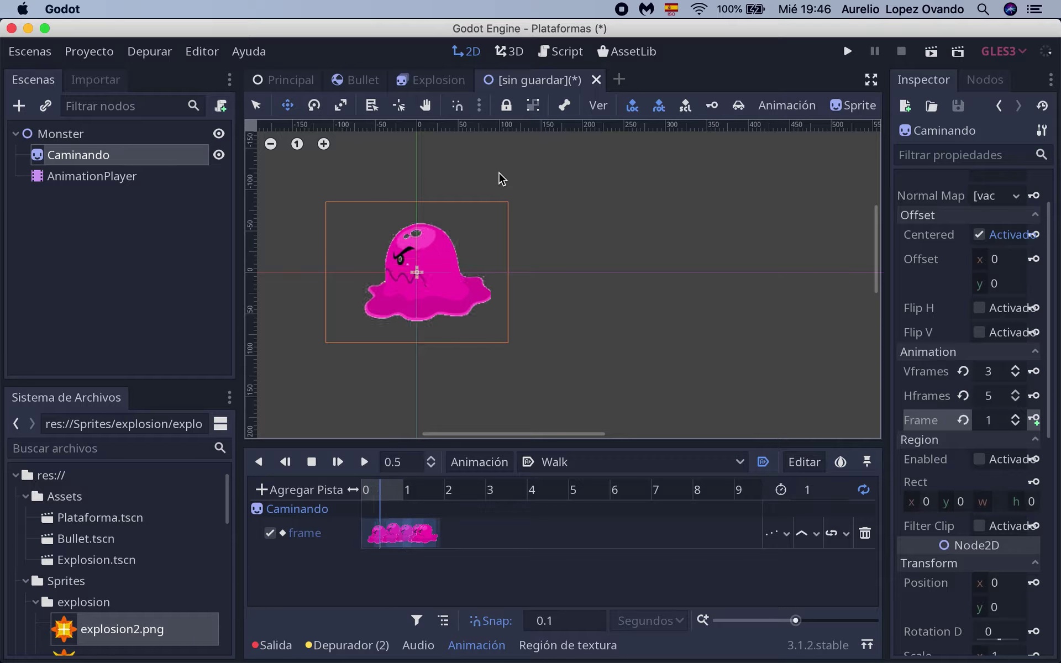
- Save the scene as Monster.tscn in res://Assets
left_click(36, 54)
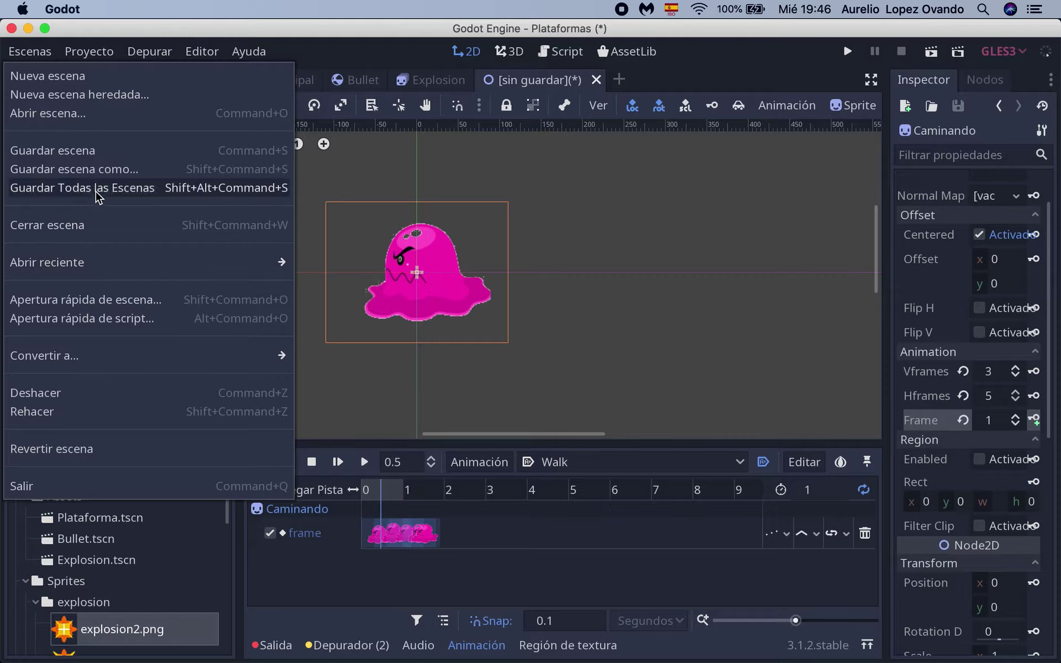
left_click(94, 169)
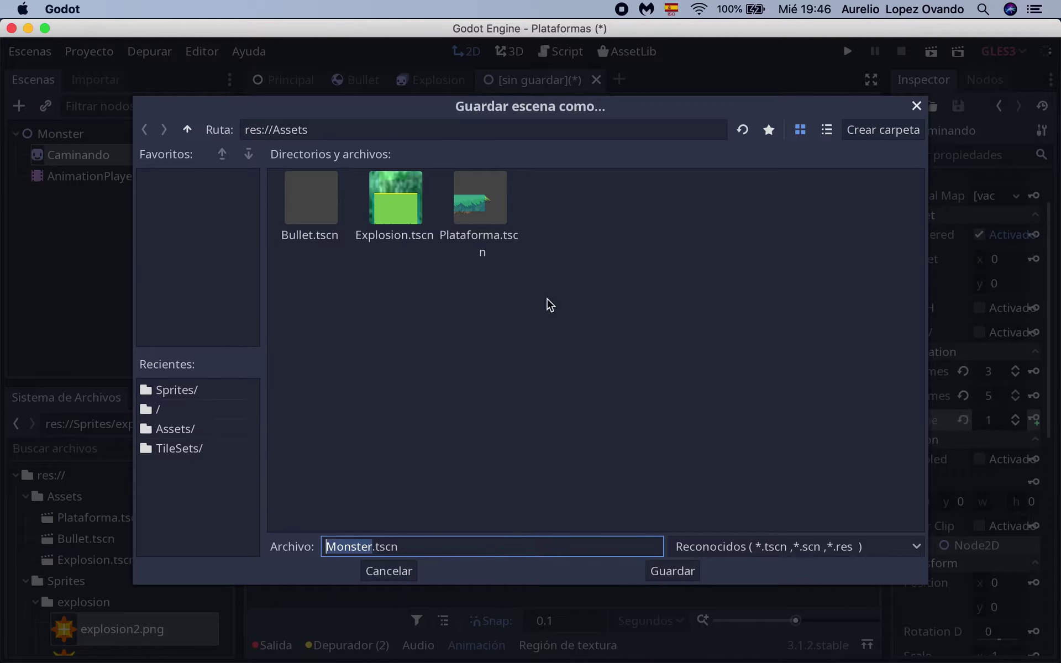
left_click(668, 574)
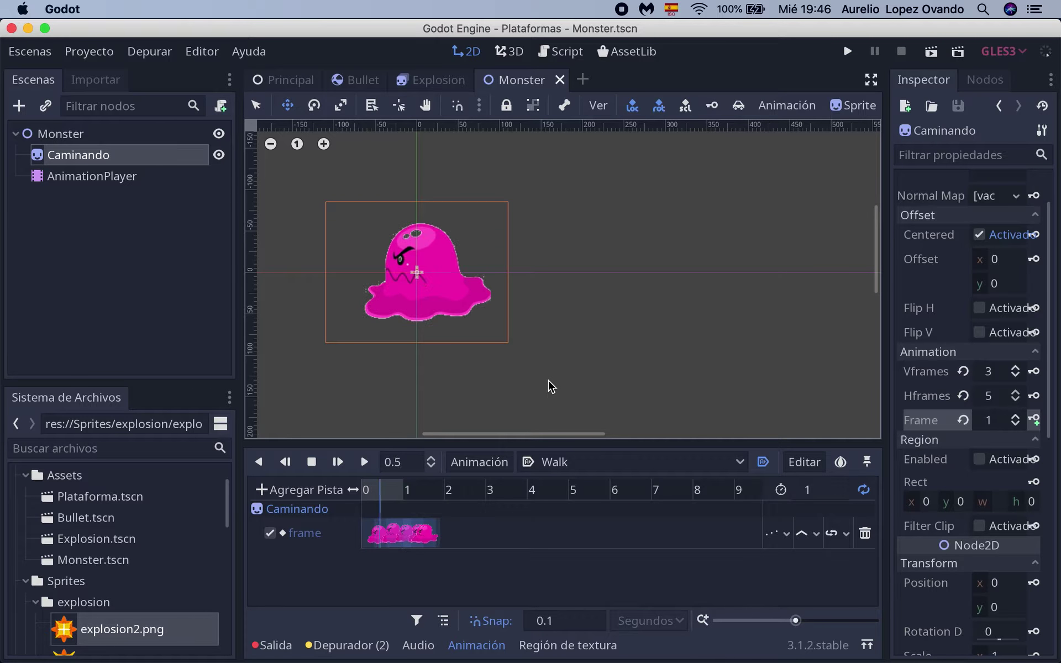
- Switch to the Principal level and collapse the Player, Plataformas and Tileset groups
mouse_move(339, 77)
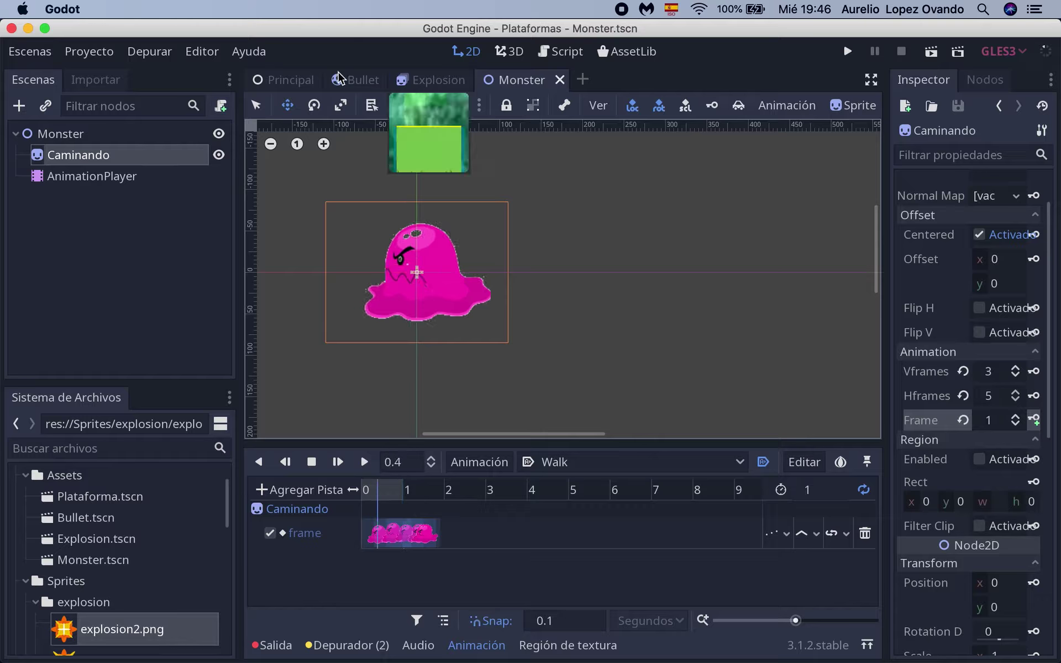
left_click(285, 79)
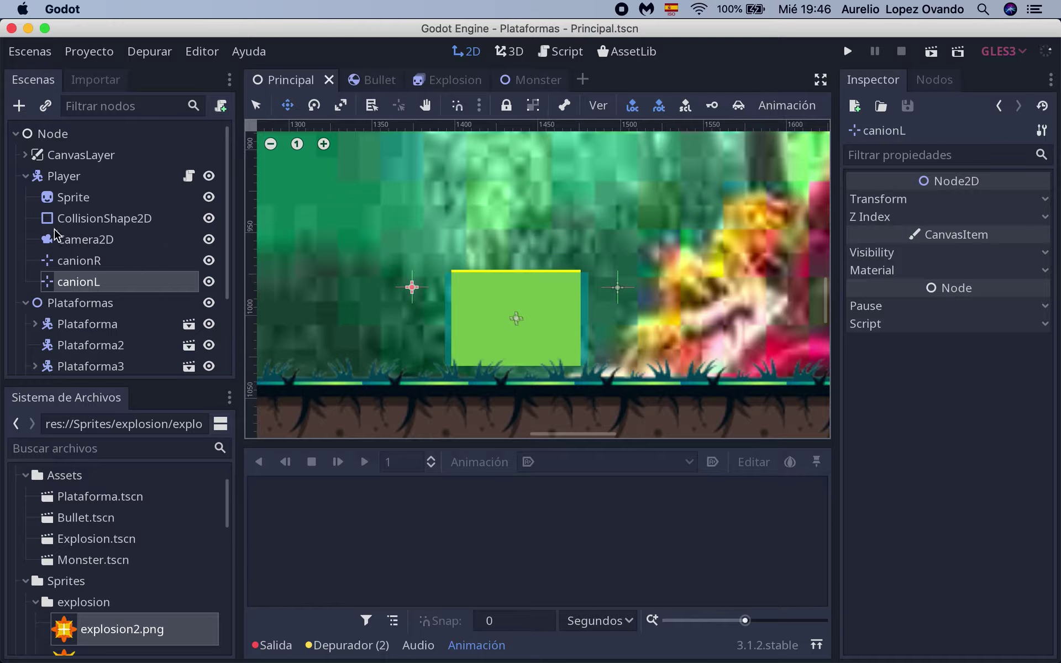
left_click(26, 177)
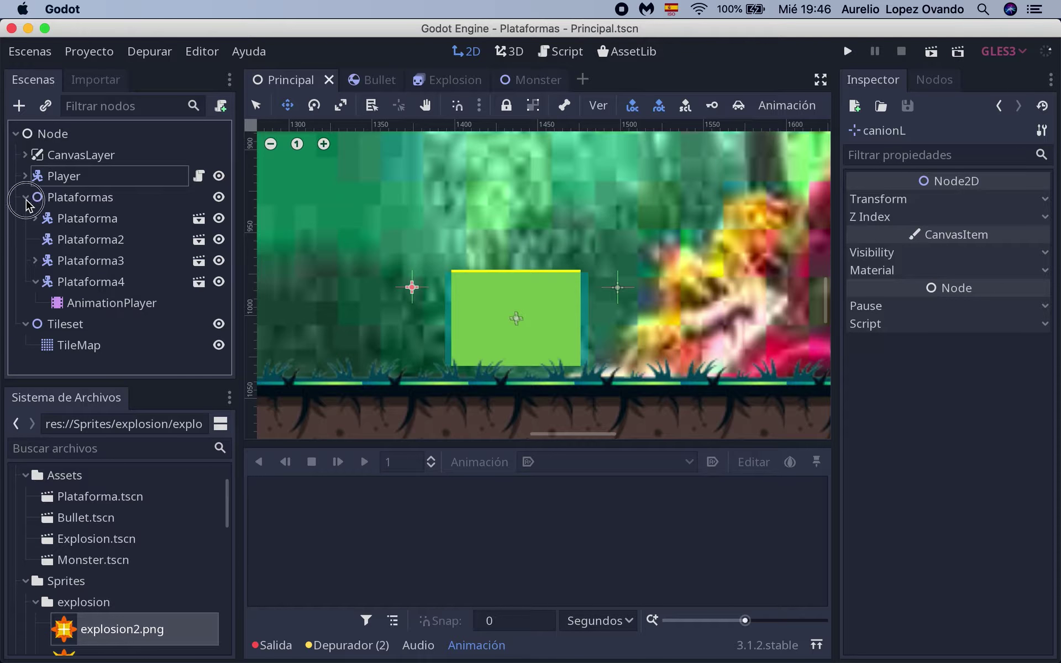
left_click(26, 198)
left_click(25, 218)
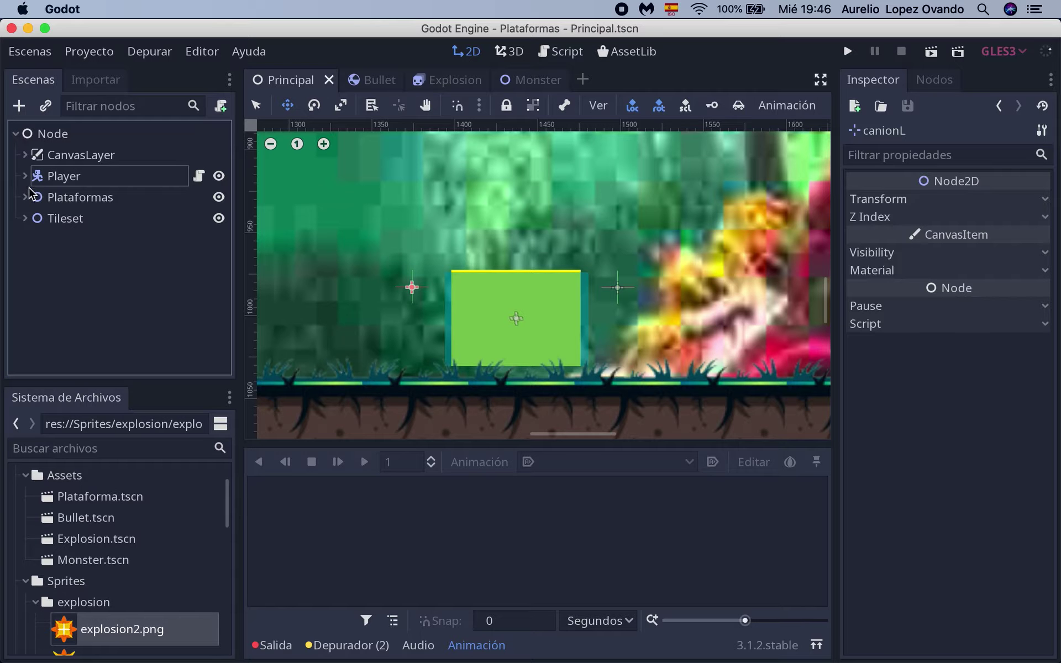
left_click(25, 177)
left_click(26, 178)
left_click(26, 198)
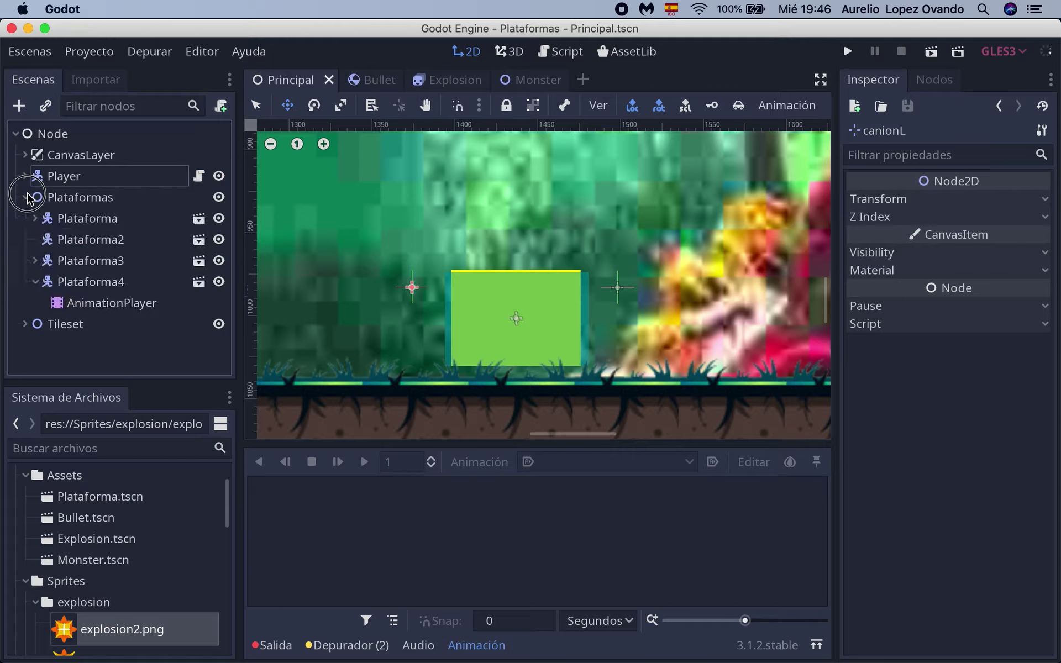
left_click(26, 198)
left_click(58, 182)
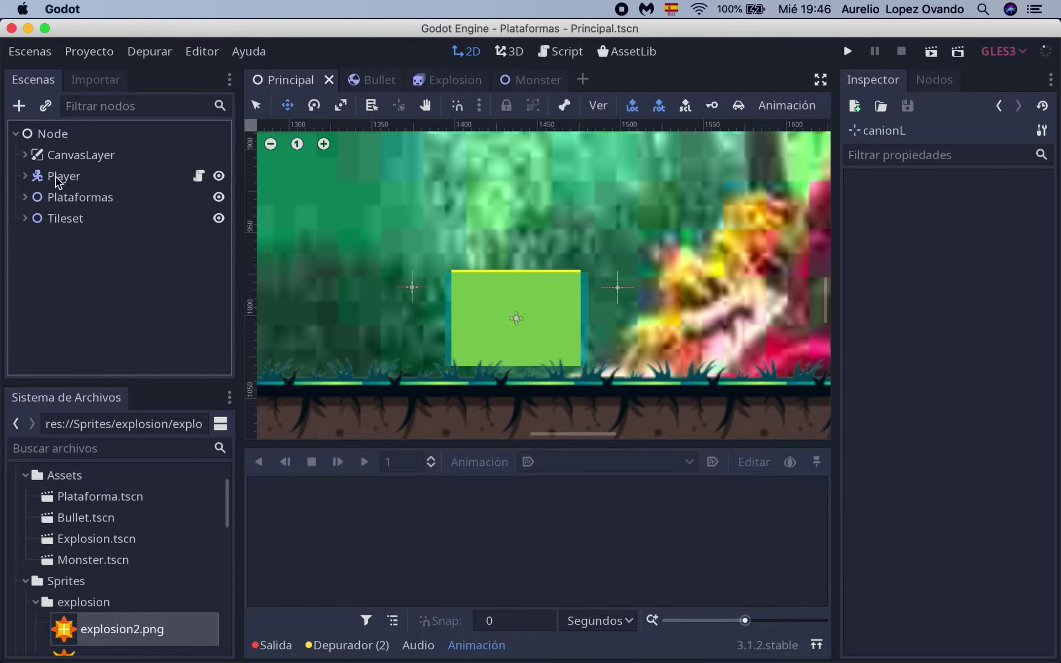
- Add a Node2D to the level and rename it Monster
left_click(22, 108)
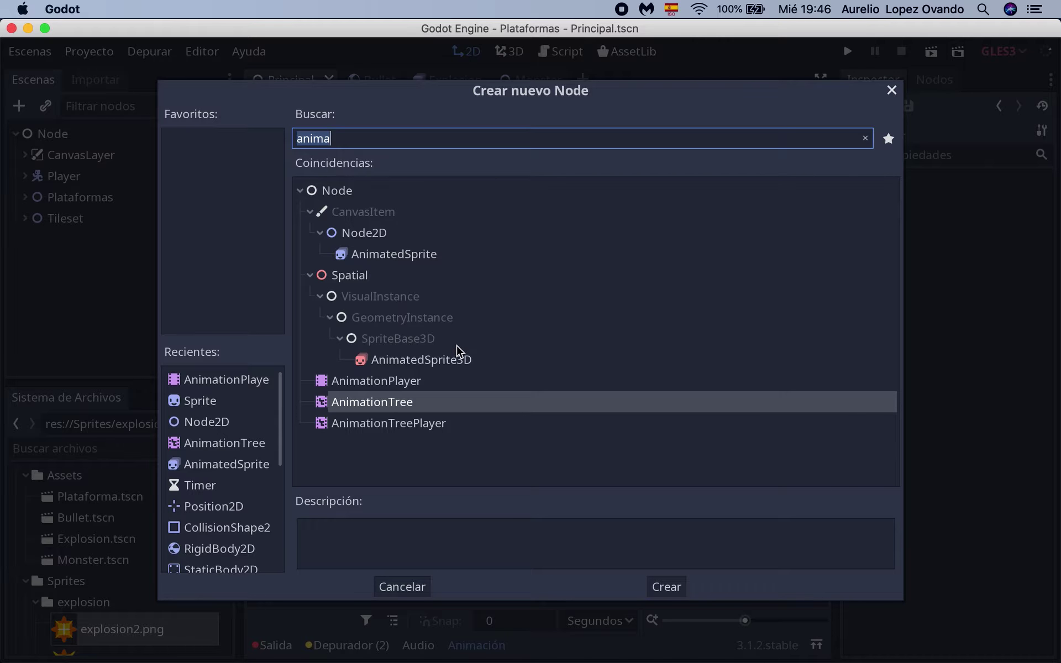
type("Node")
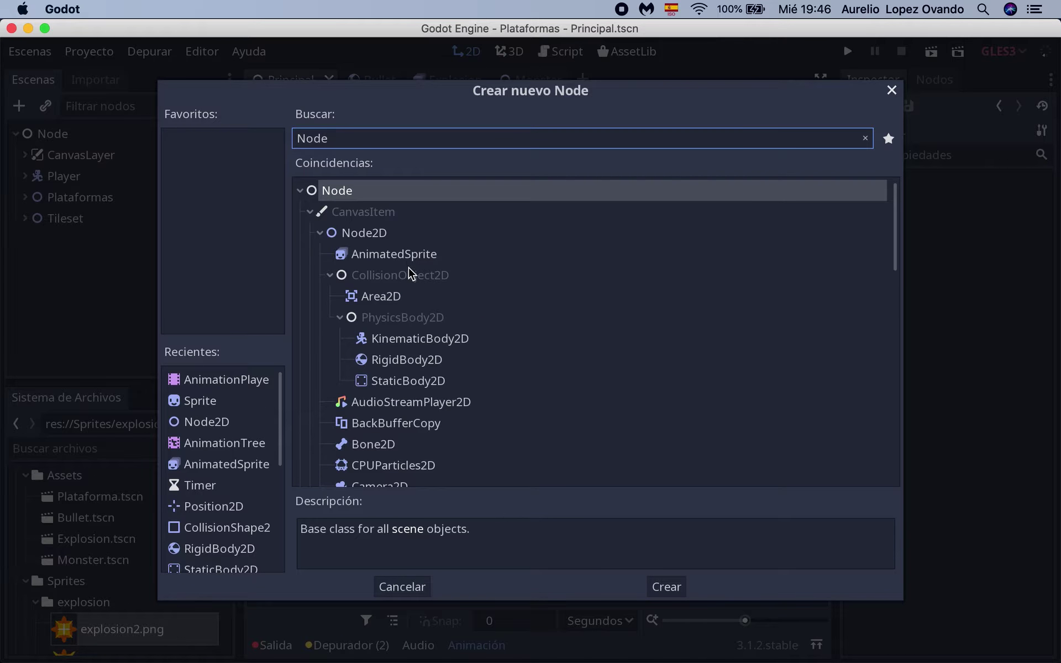
left_click(386, 248)
left_click(382, 241)
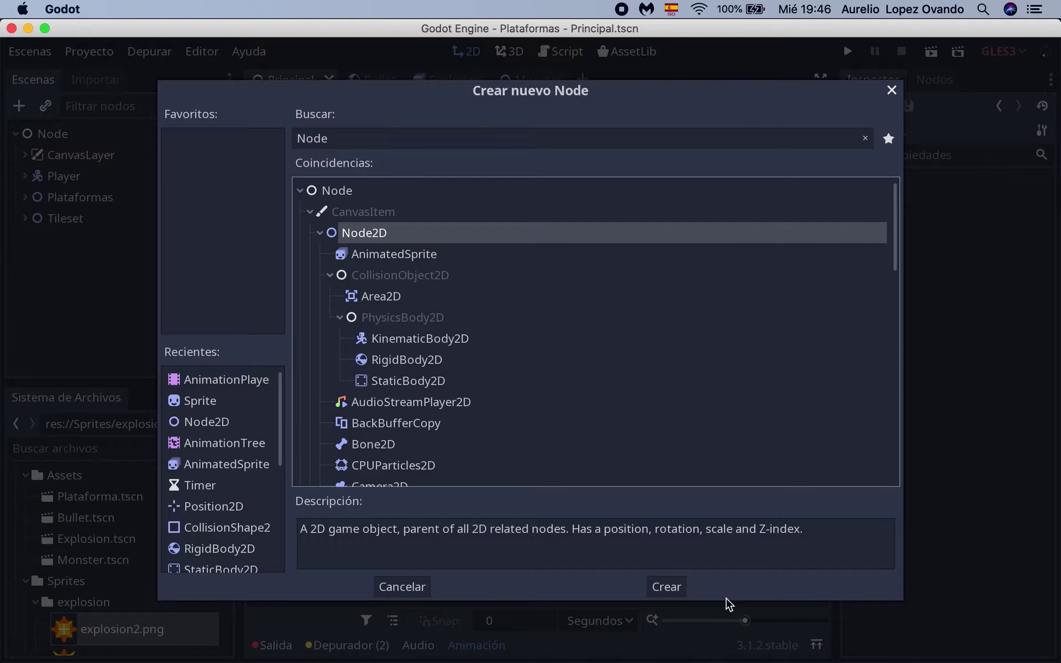
left_click(667, 587)
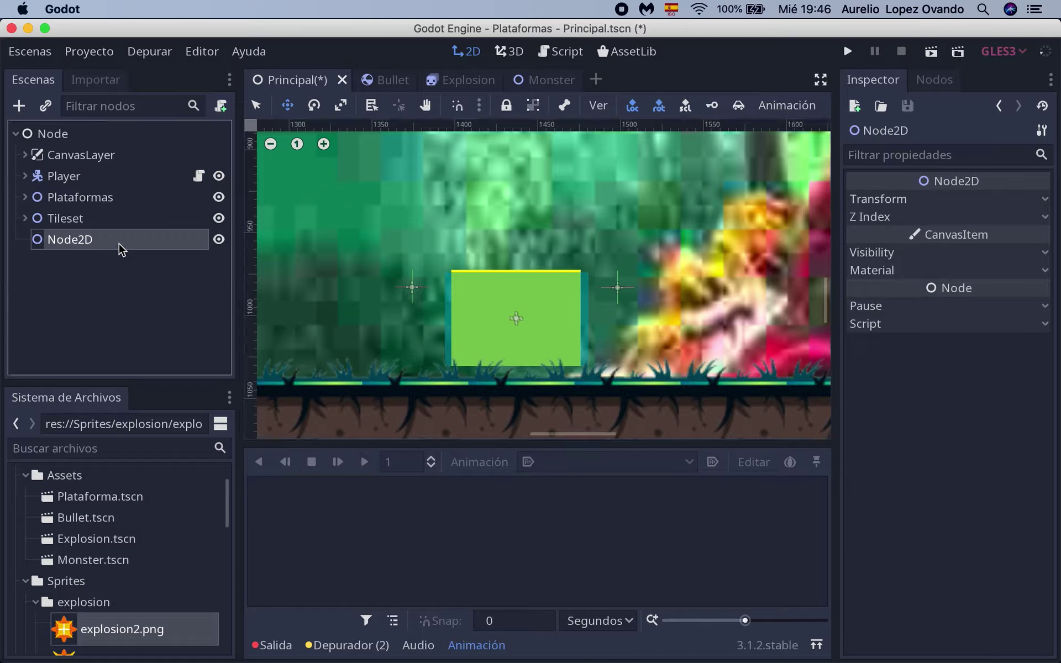
double_click(119, 244)
type("m")
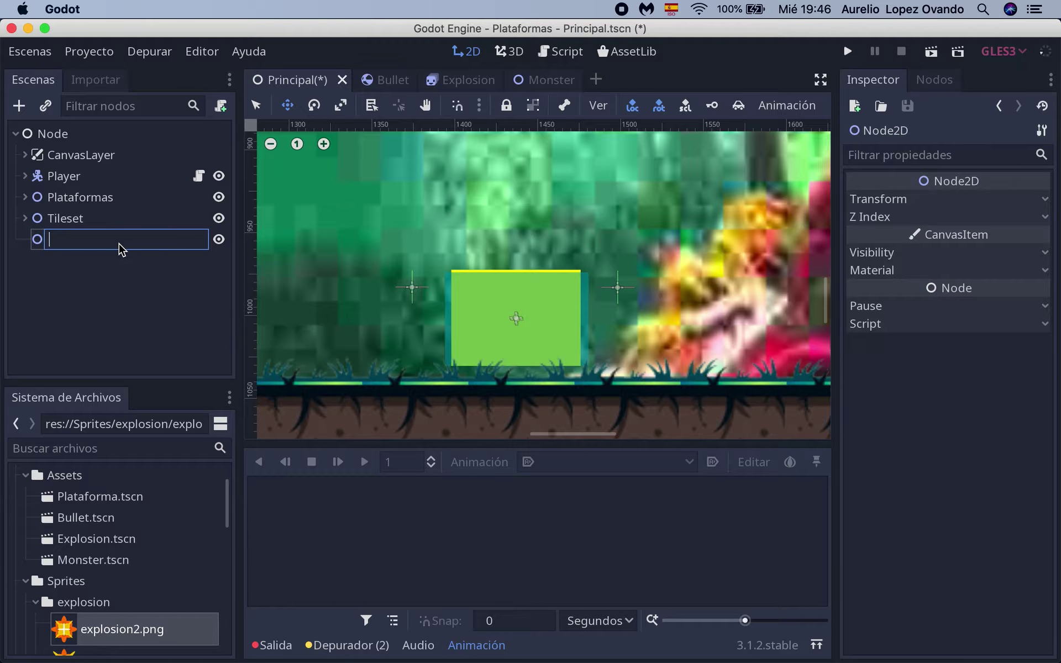
key("Return")
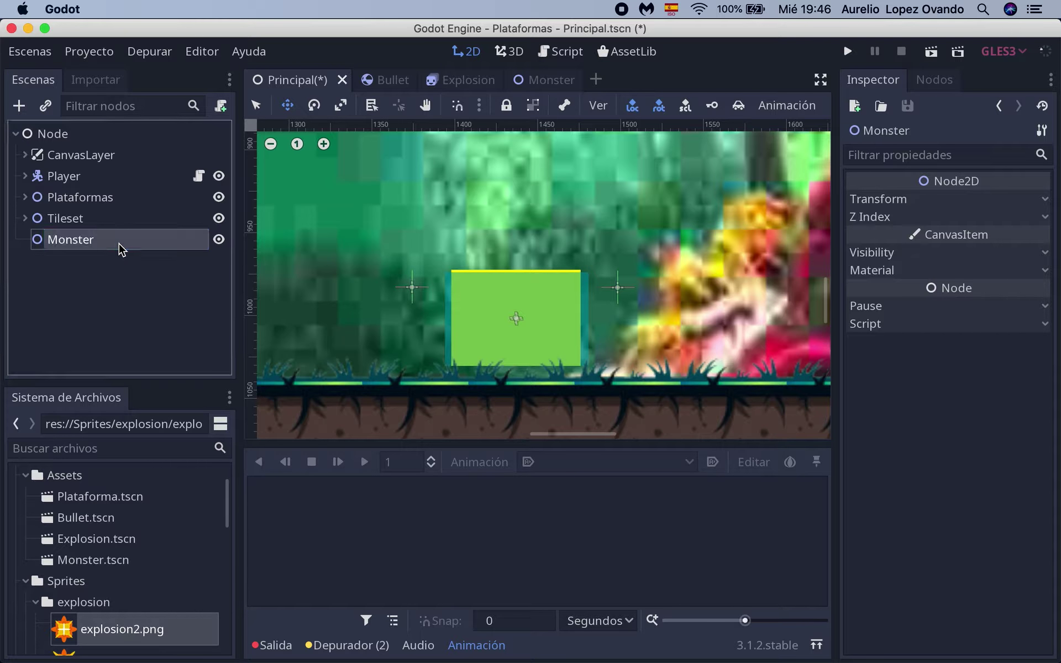
- Move the Player to the level's left end along the ground
left_click(271, 145)
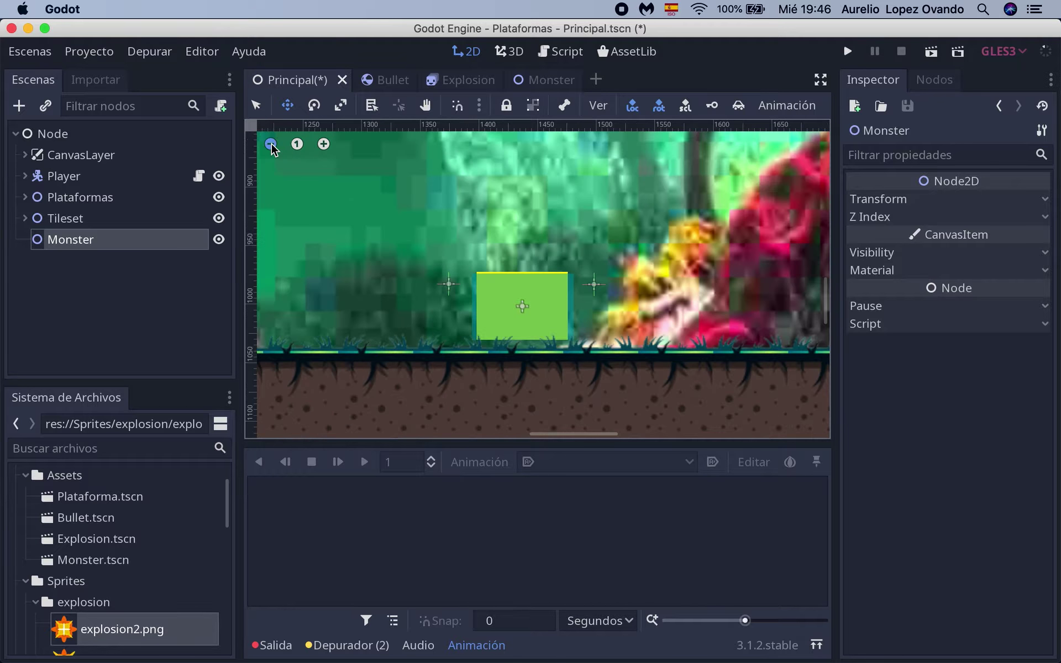
left_click(271, 144)
left_click(271, 145)
left_click(270, 144)
left_click(271, 145)
scroll(572, 233, "up", 3)
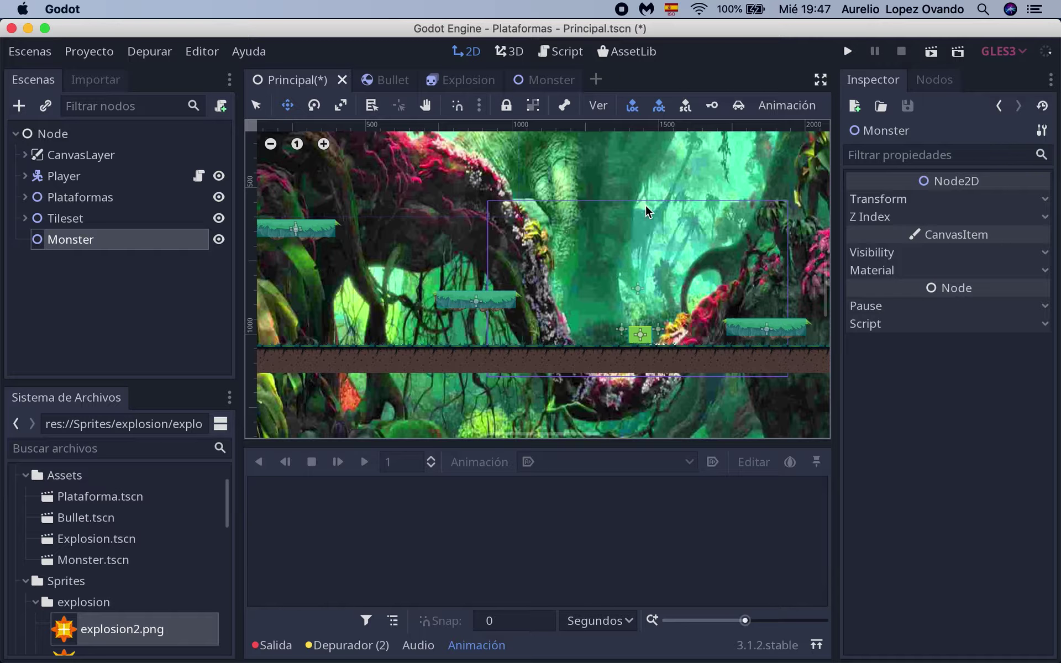
scroll(646, 205, "left", 5)
left_click(63, 177)
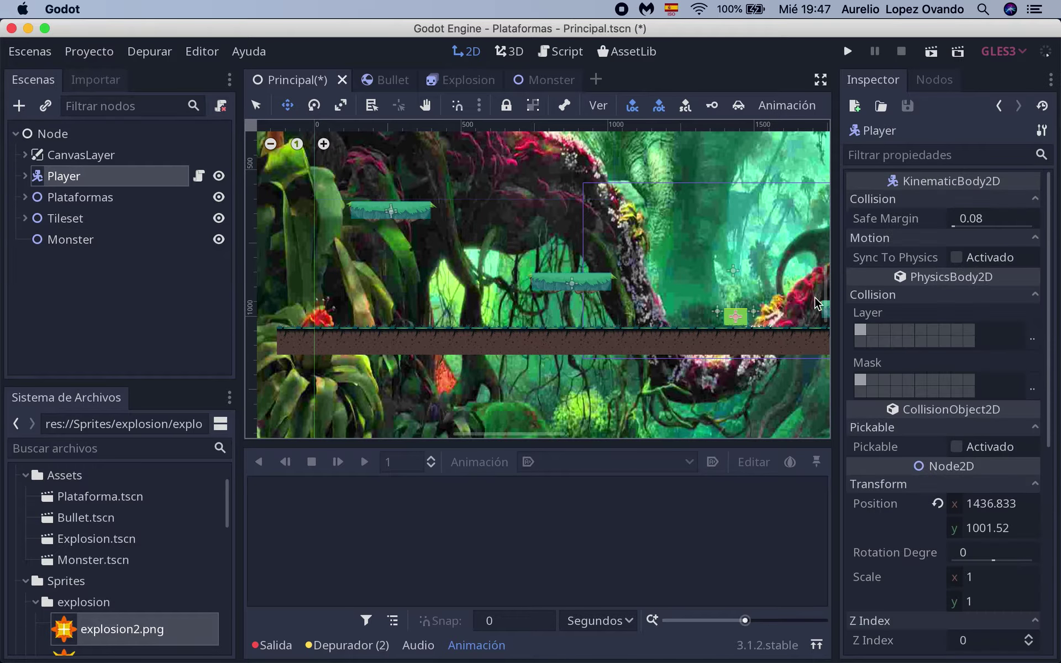
left_click_drag(723, 326, 339, 325)
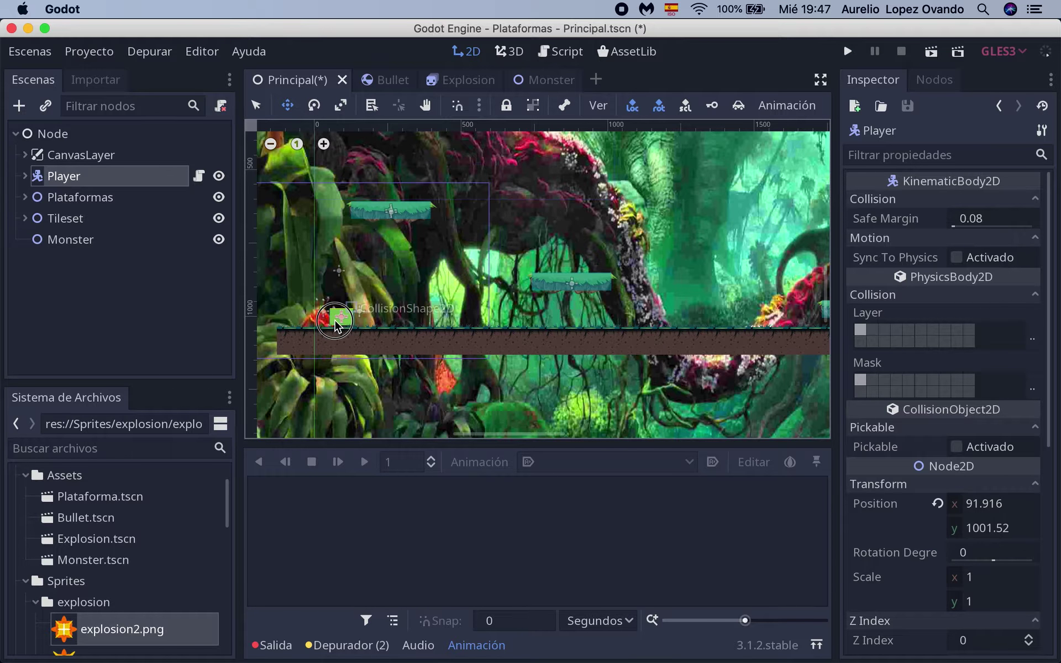
left_click(83, 241)
- Instance Assets/Monster.tscn as a child of the Monster node
left_click(46, 105)
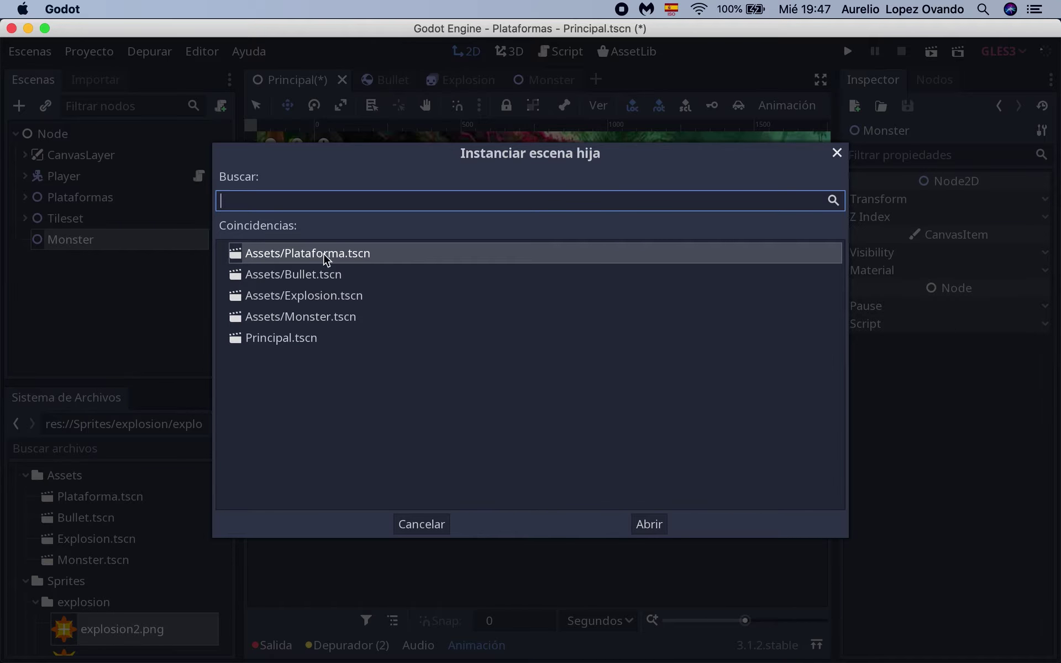
left_click(323, 302)
left_click(334, 316)
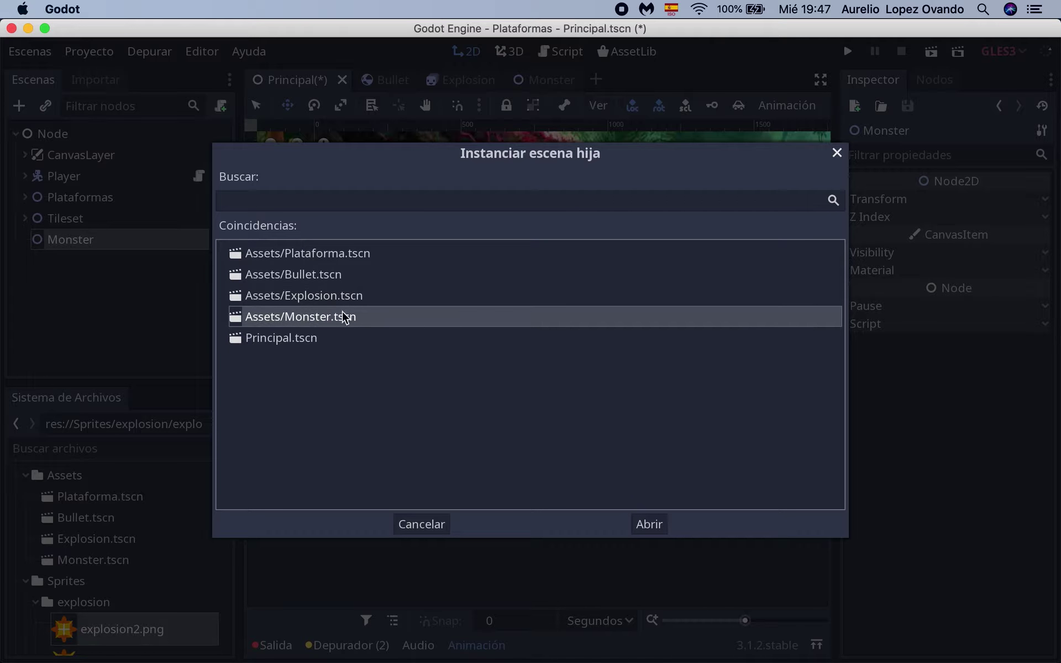
left_click(650, 524)
- Place the pink slime on the ground to the right of the player
scroll(437, 379, "up", 3)
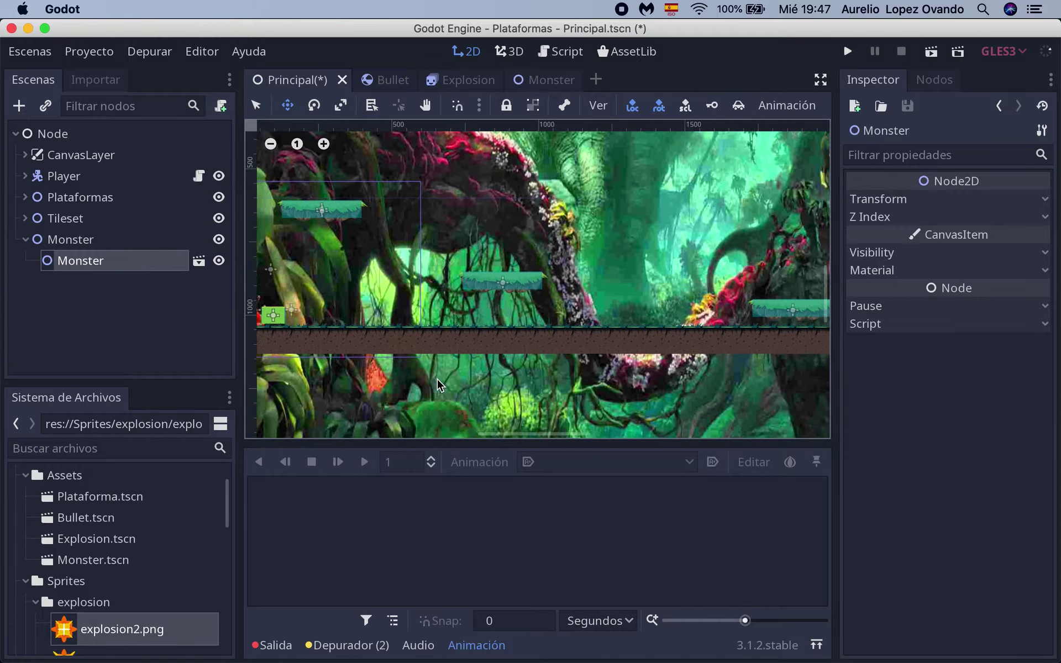
scroll(441, 386, "up", 5)
scroll(440, 385, "left", 3)
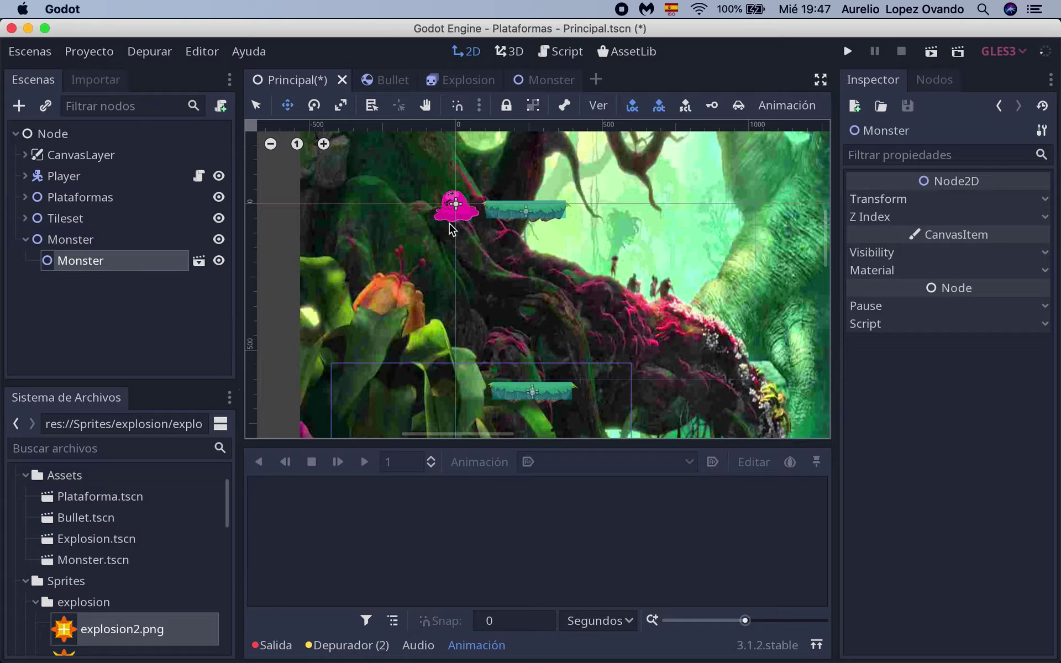
left_click_drag(452, 229, 701, 398)
scroll(576, 359, "down", 3)
scroll(576, 359, "right", 2)
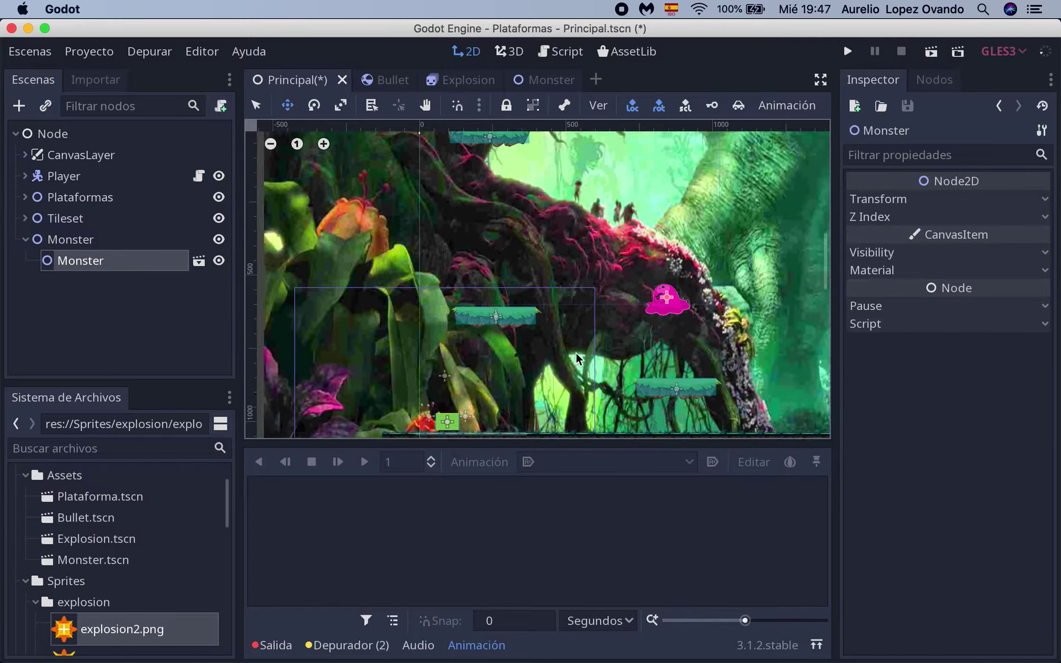
scroll(577, 359, "down", 3)
scroll(576, 359, "right", 2)
mouse_move(622, 237)
left_mouse_down()
mouse_move(699, 310)
mouse_move(552, 337)
mouse_move(733, 337)
left_mouse_up()
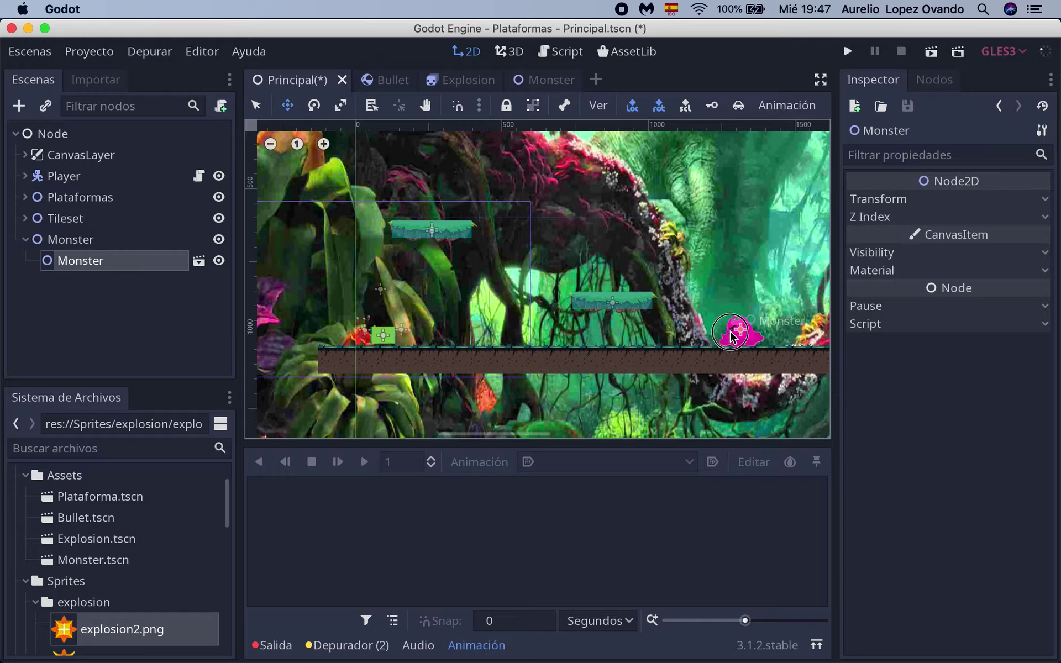
scroll(642, 343, "down", 2)
scroll(642, 343, "right", 2)
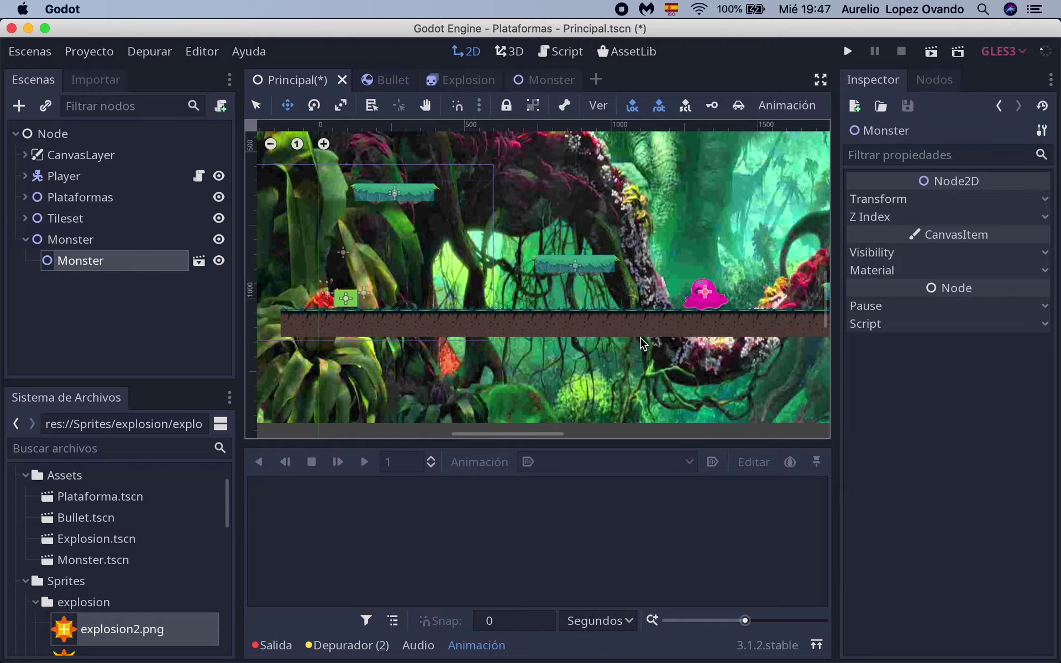
- Save and test-run the level, walking the player right toward the slime, then stop
left_click(932, 52)
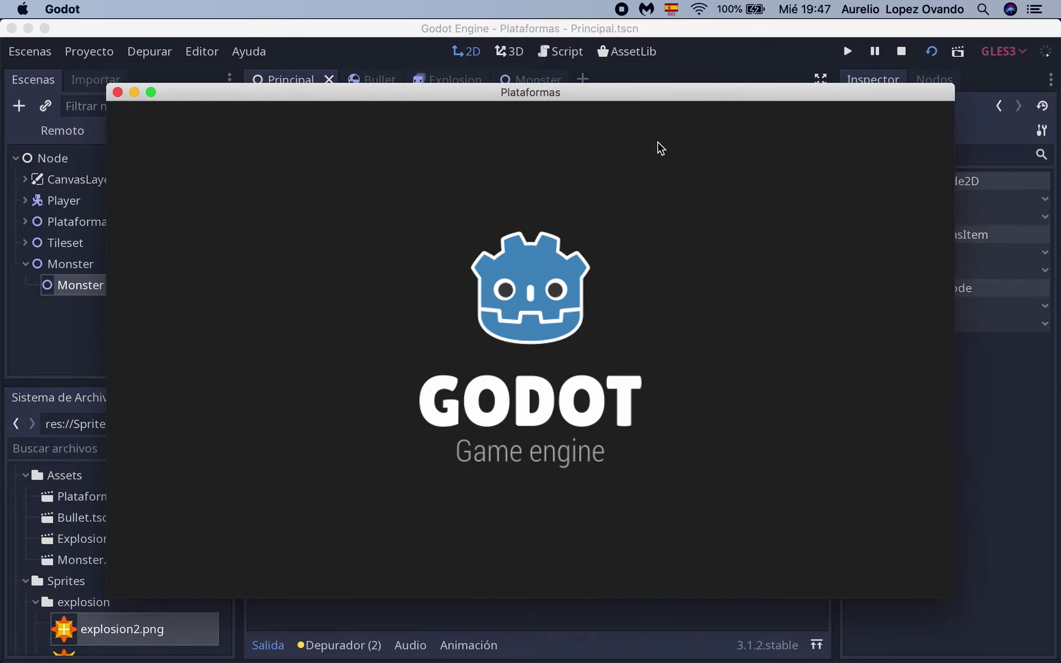
key("Right")
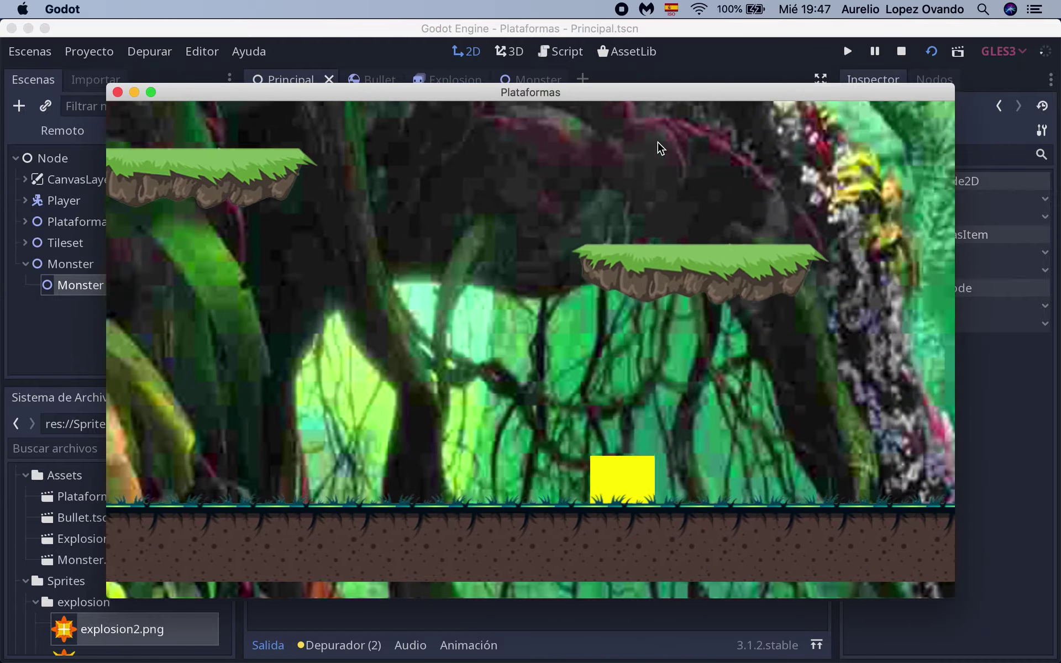
key("Right")
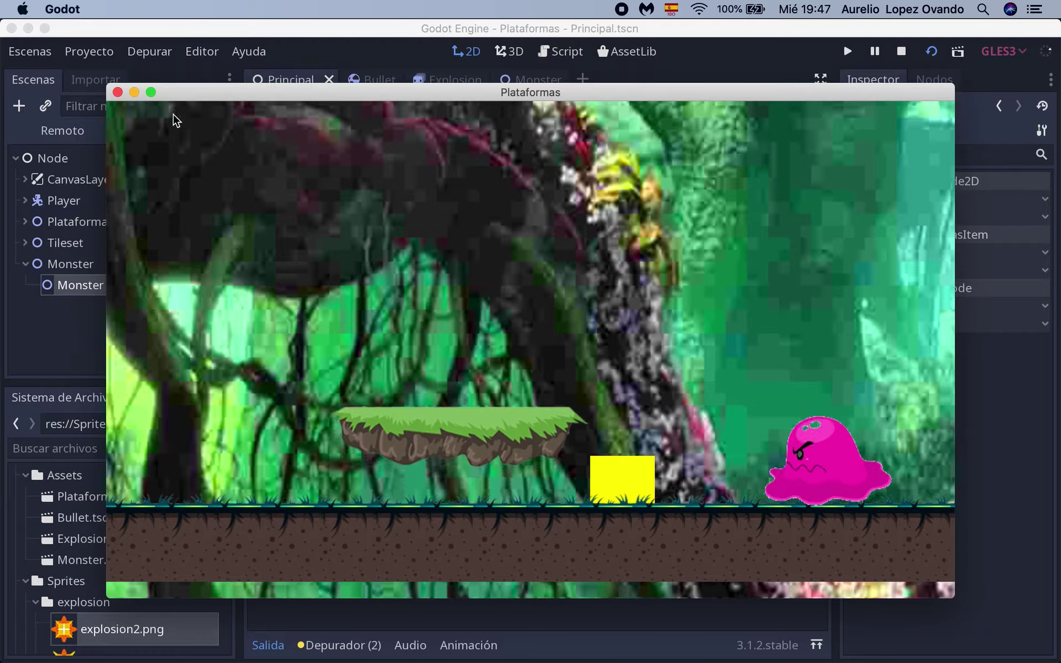
left_click(117, 92)
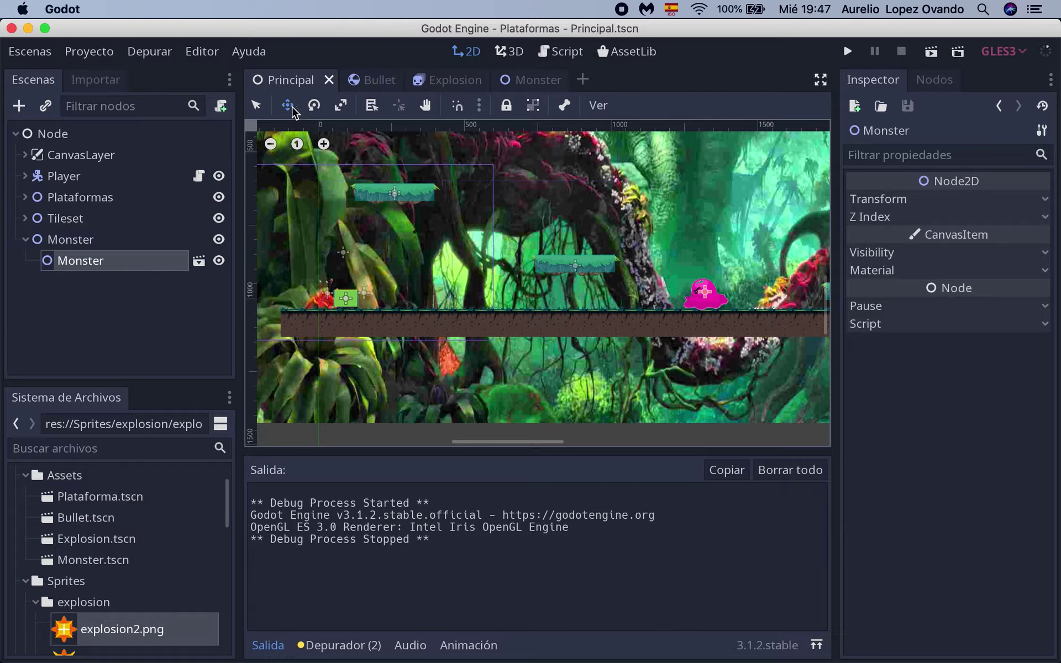
- Set the Monster AnimationPlayer's Speed to 1.5, save the scene, and return to Principal
left_click(533, 80)
left_click(86, 176)
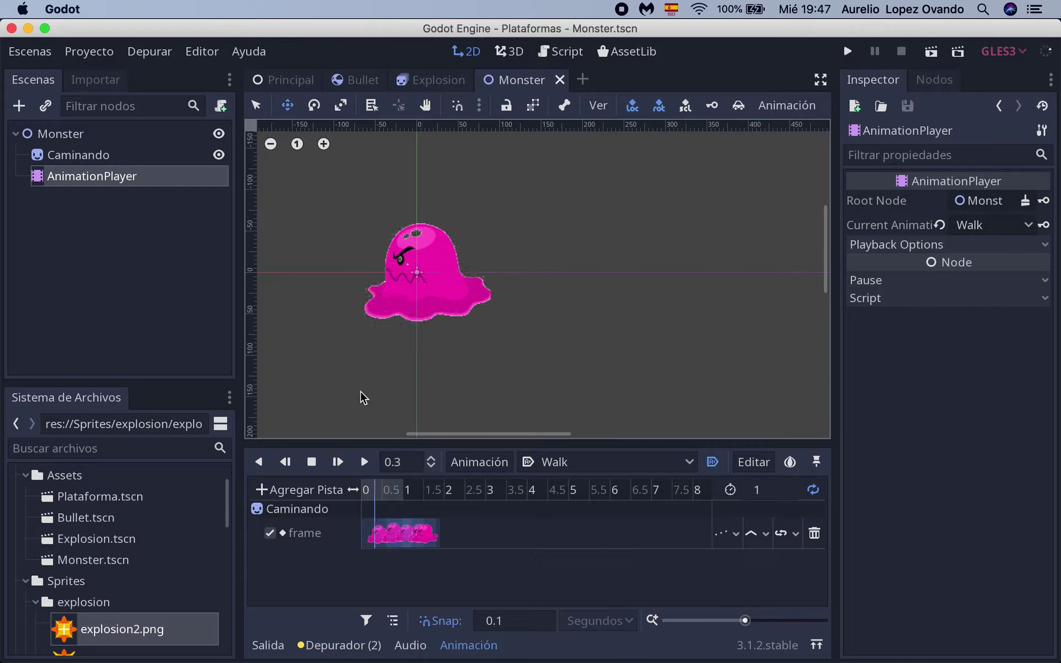
left_click(1041, 130)
left_click(1006, 153)
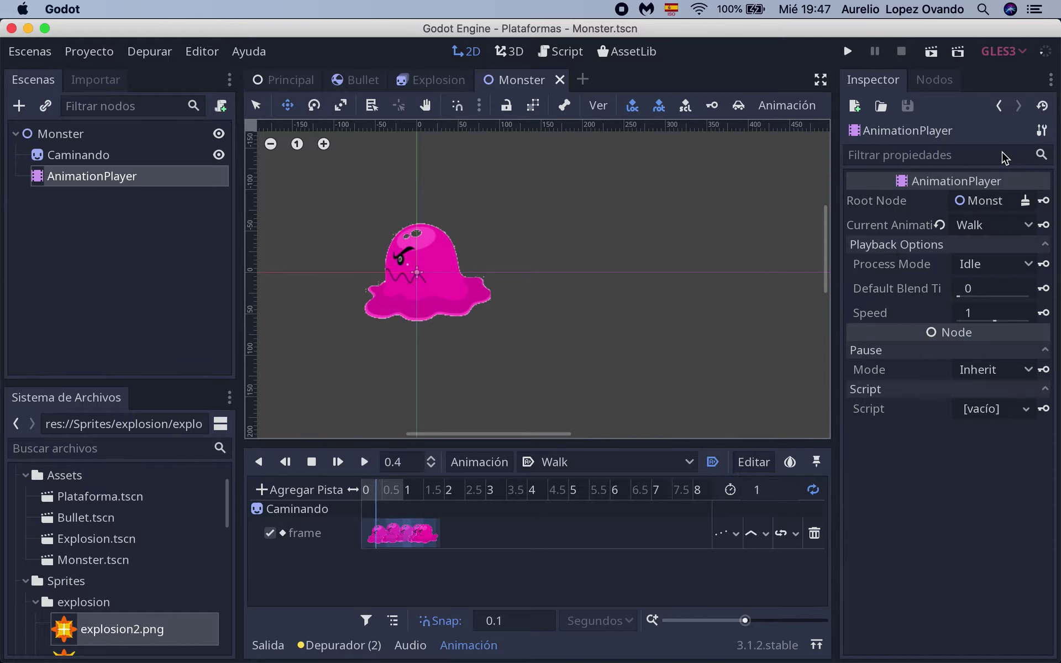
left_click(976, 315)
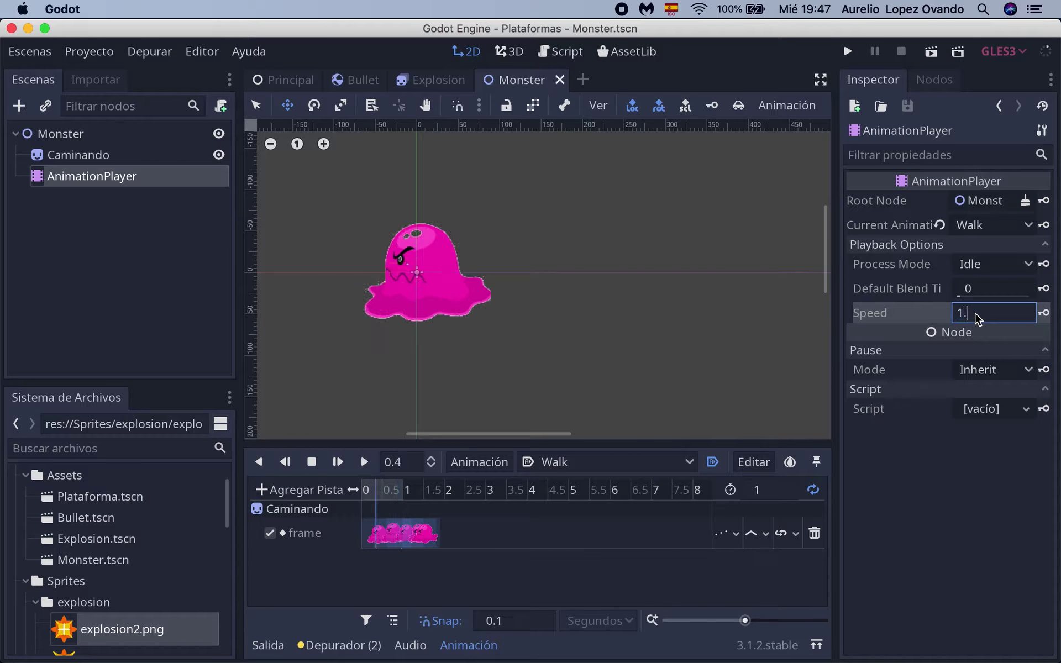
type("1.5")
key("Return")
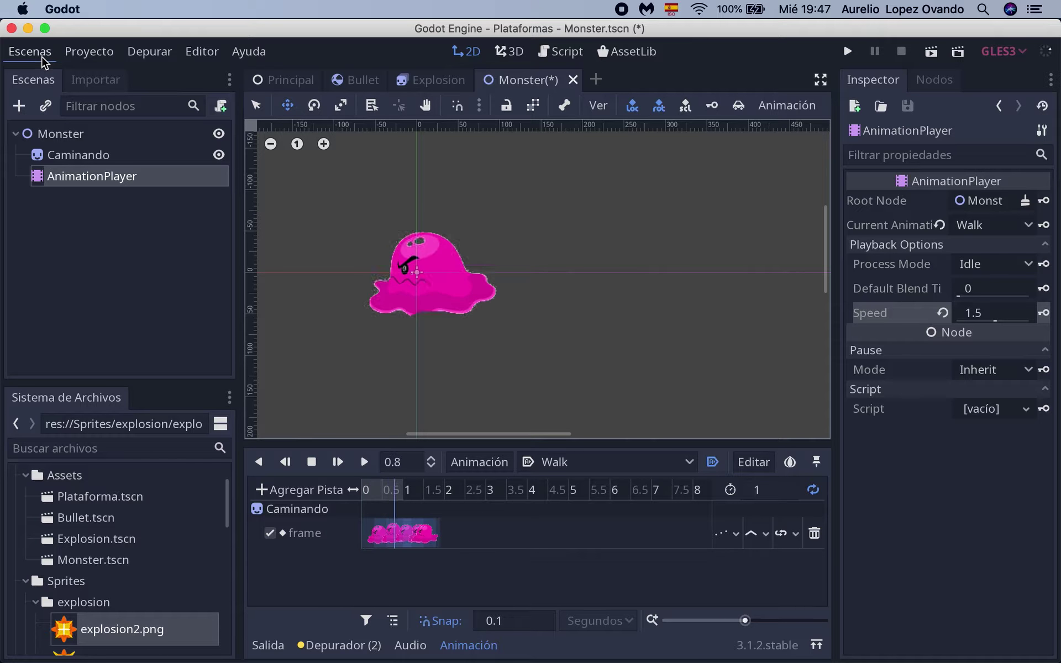
key("super+s")
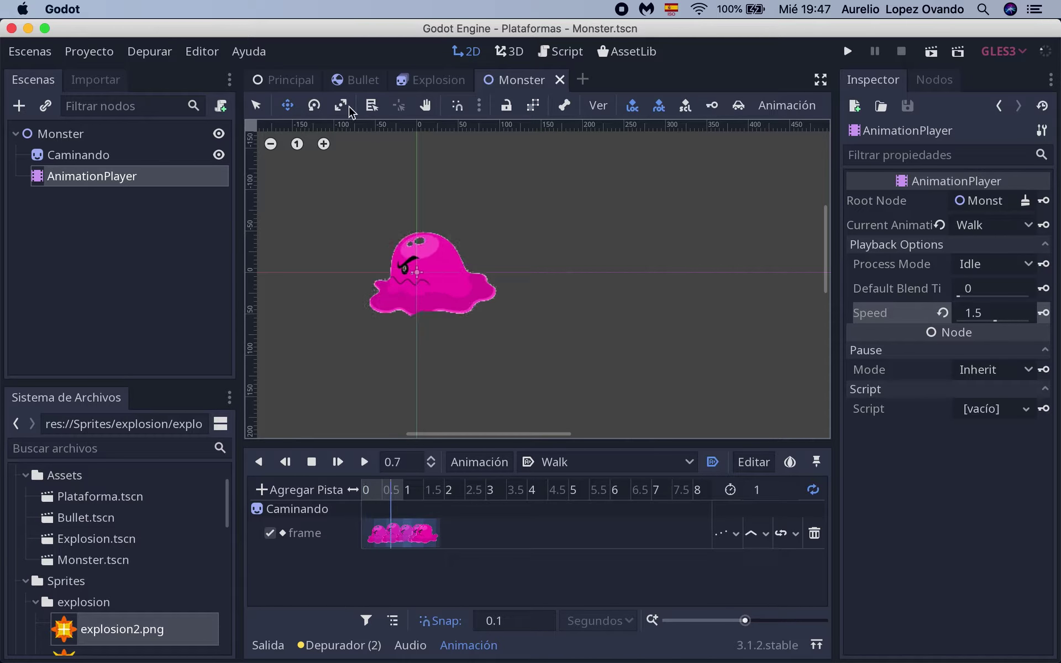
left_click(285, 80)
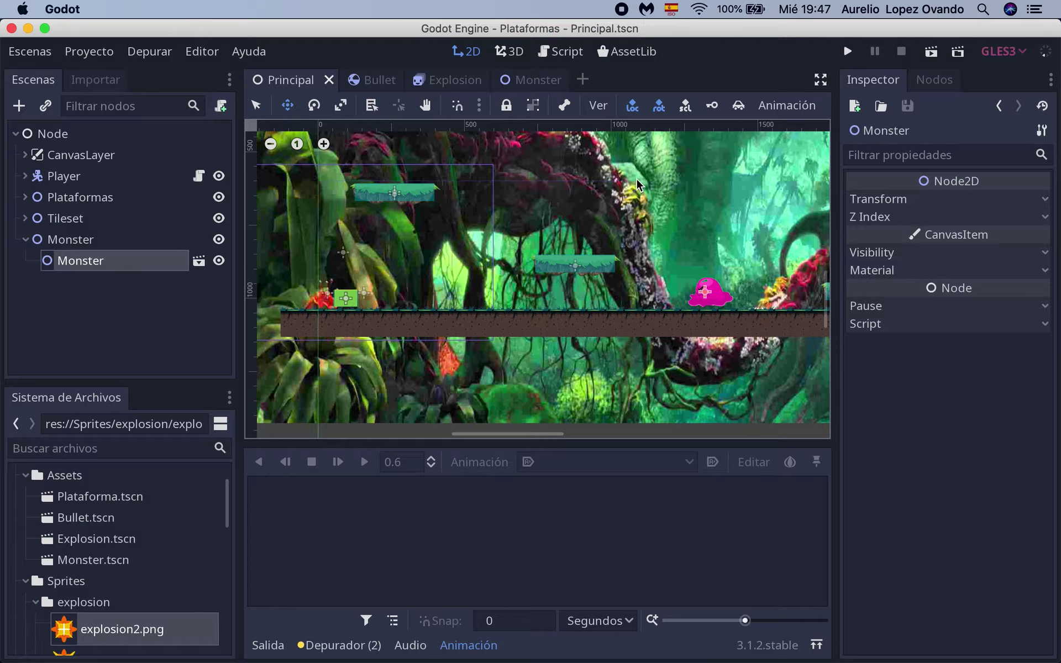
left_click(931, 51)
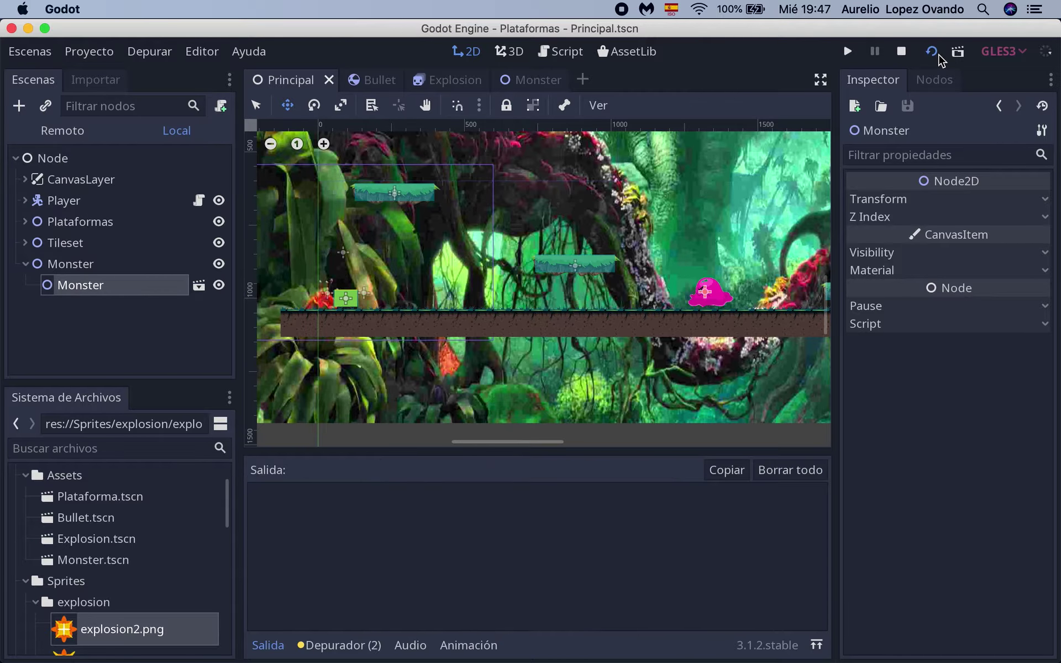
key("Right")
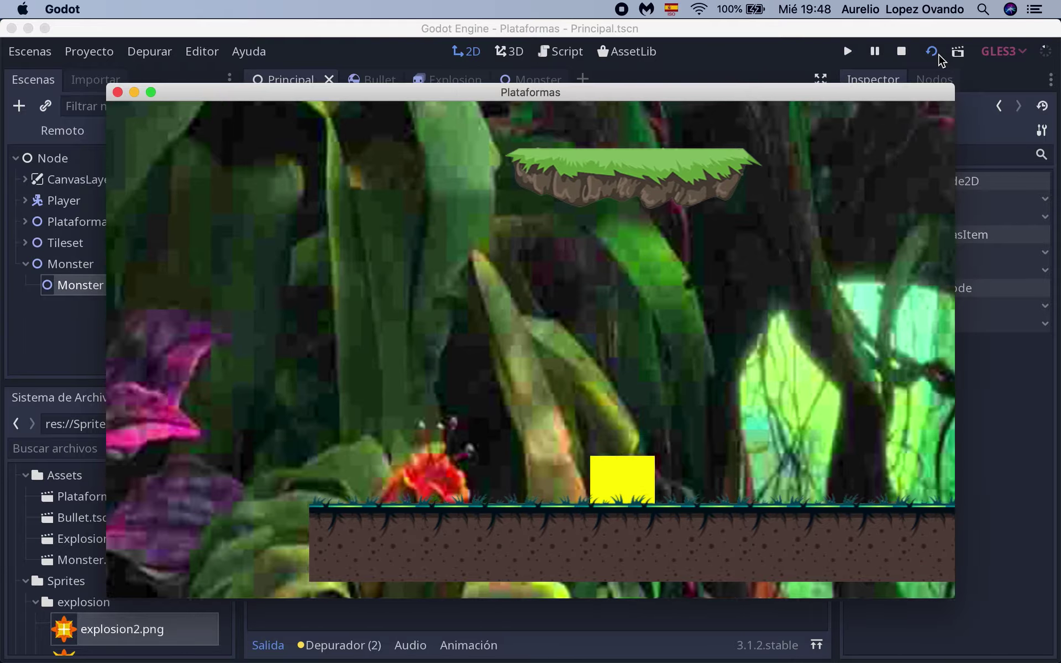
key("Right")
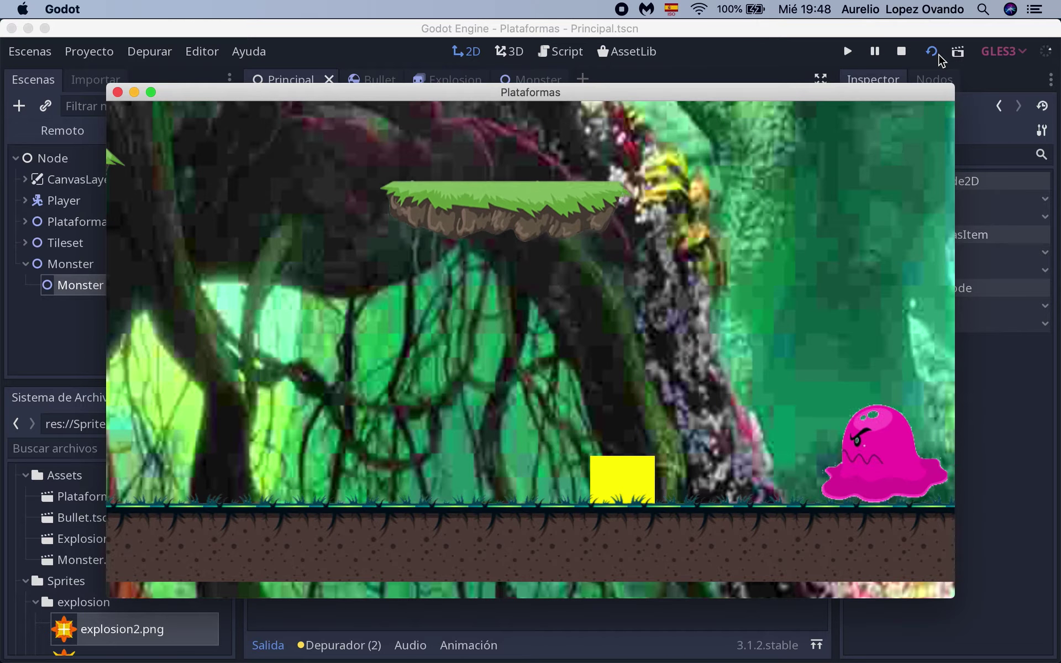
key("Right")
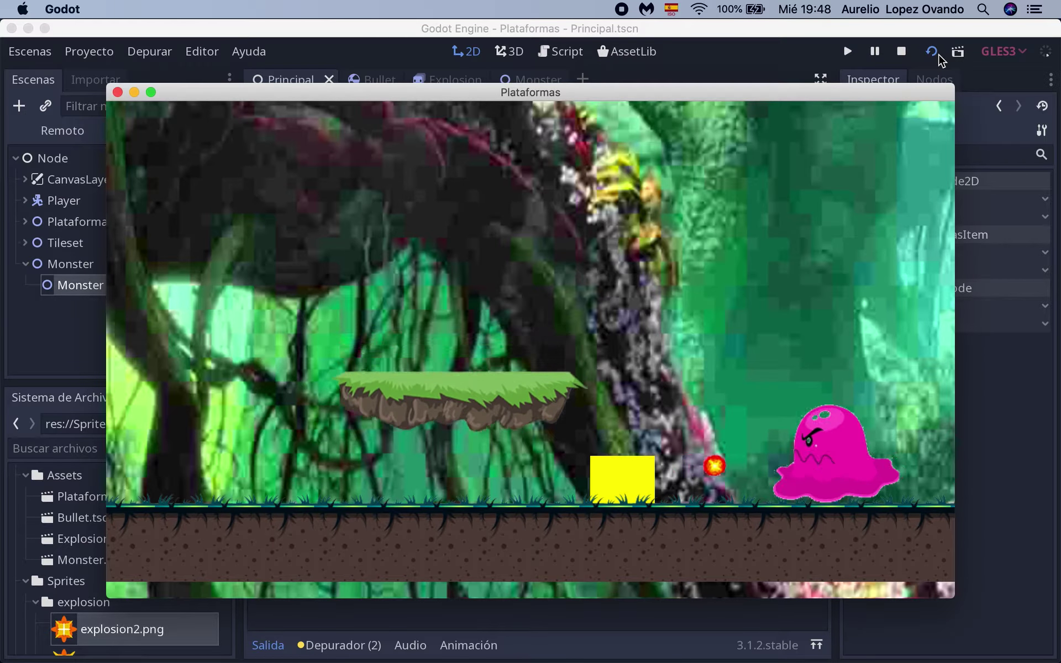
key("Right")
key("Up")
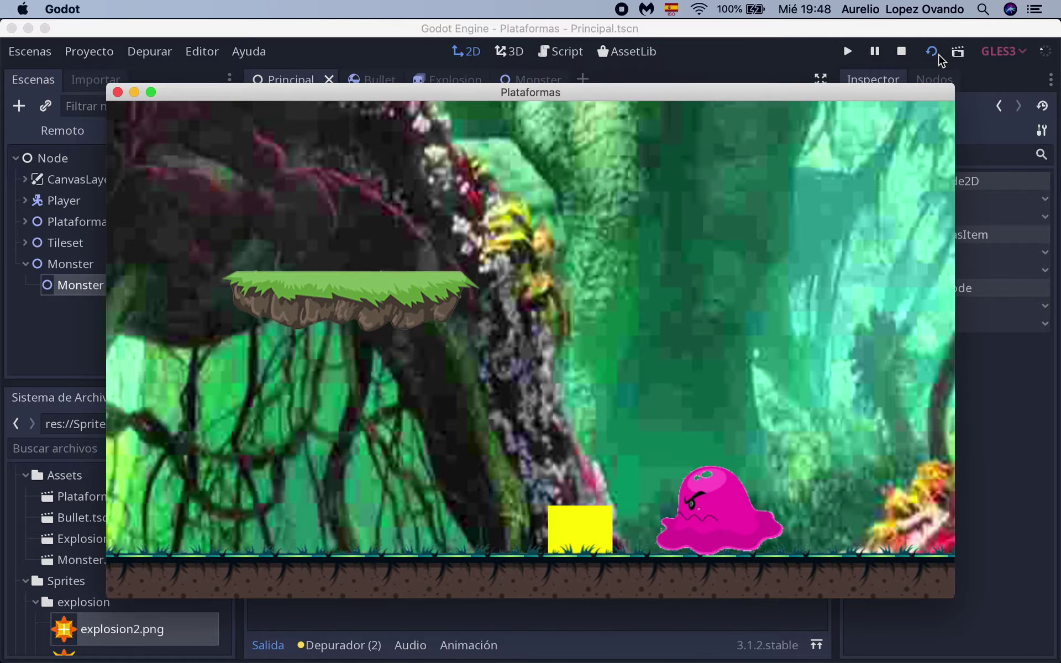
key("Left")
key("Right")
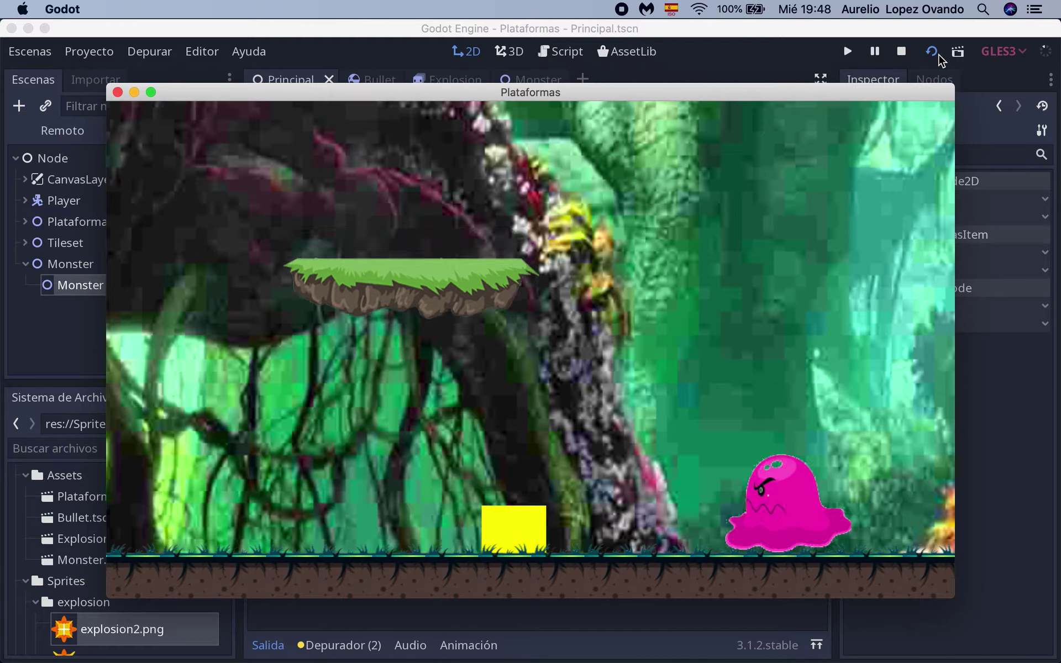
key("space")
key("space")
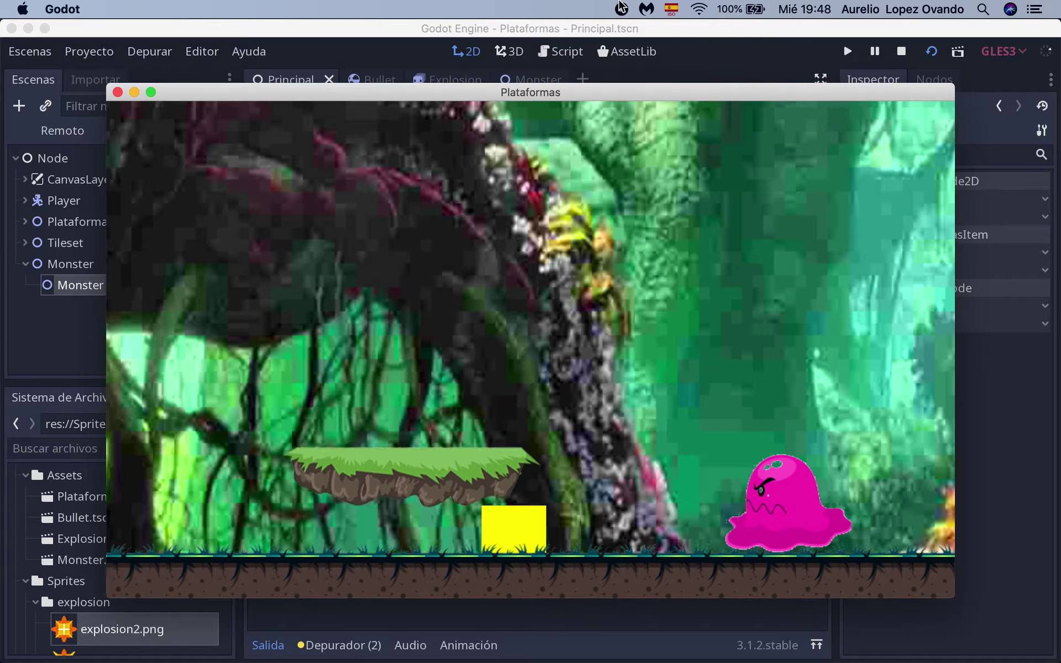
key("Right")
left_click(117, 92)
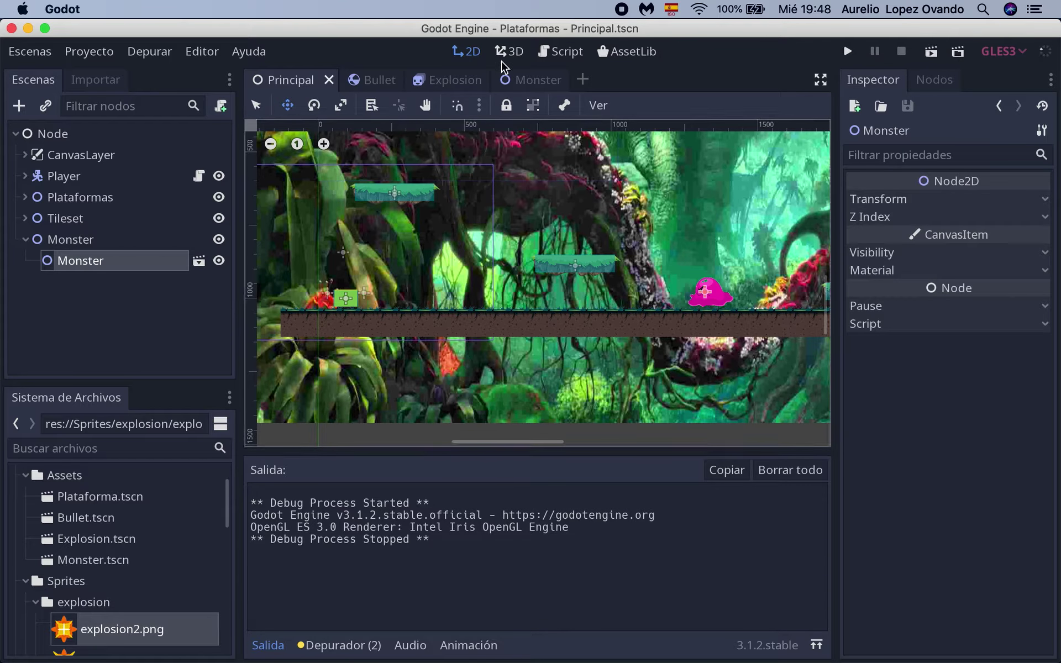
- Change the Monster root node's type to KinematicBody2D, after first considering RigidBody2D
left_click(511, 79)
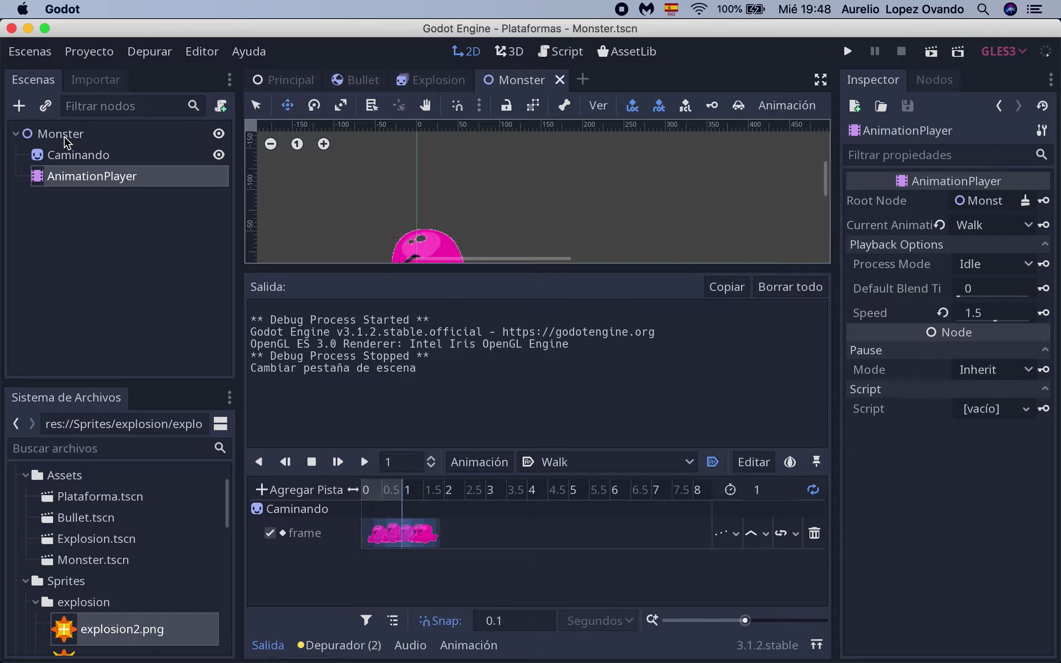
left_click(67, 157)
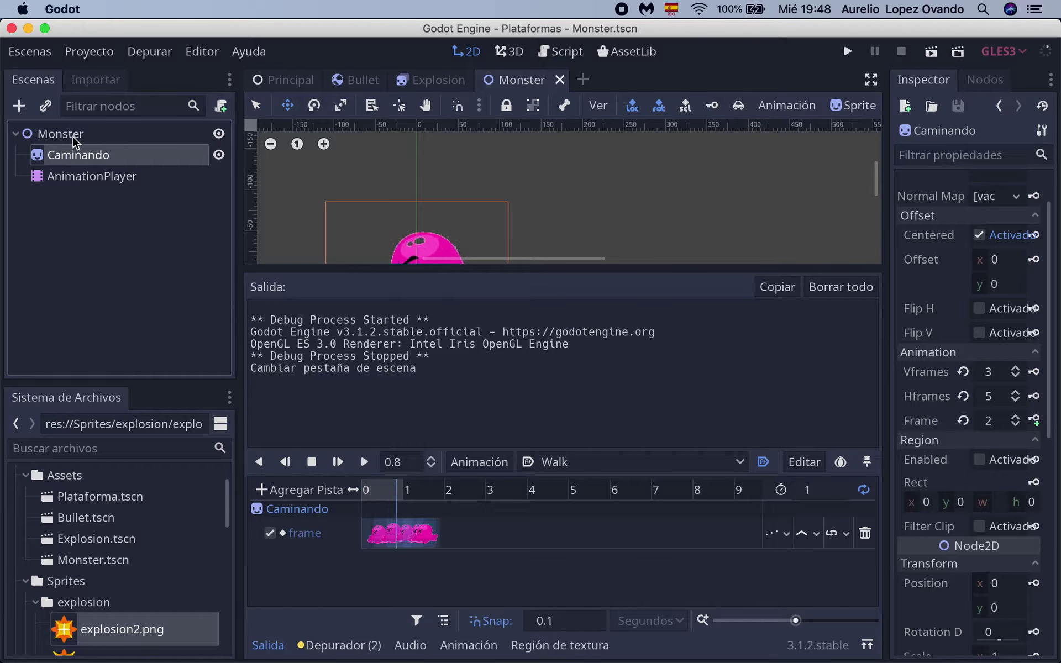
left_click(68, 135)
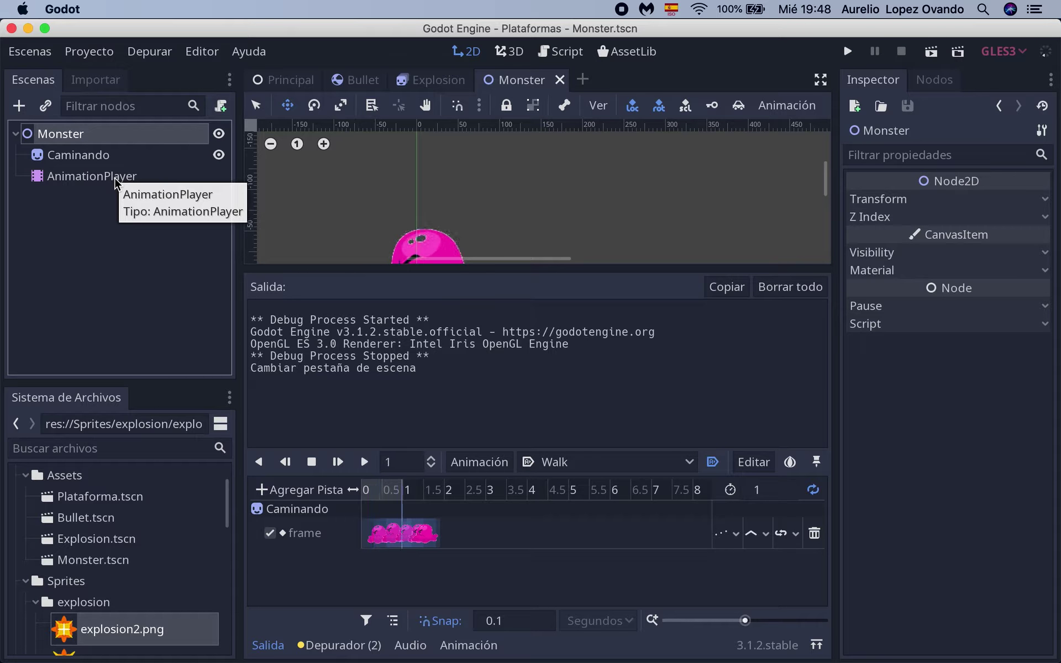
right_click(75, 142)
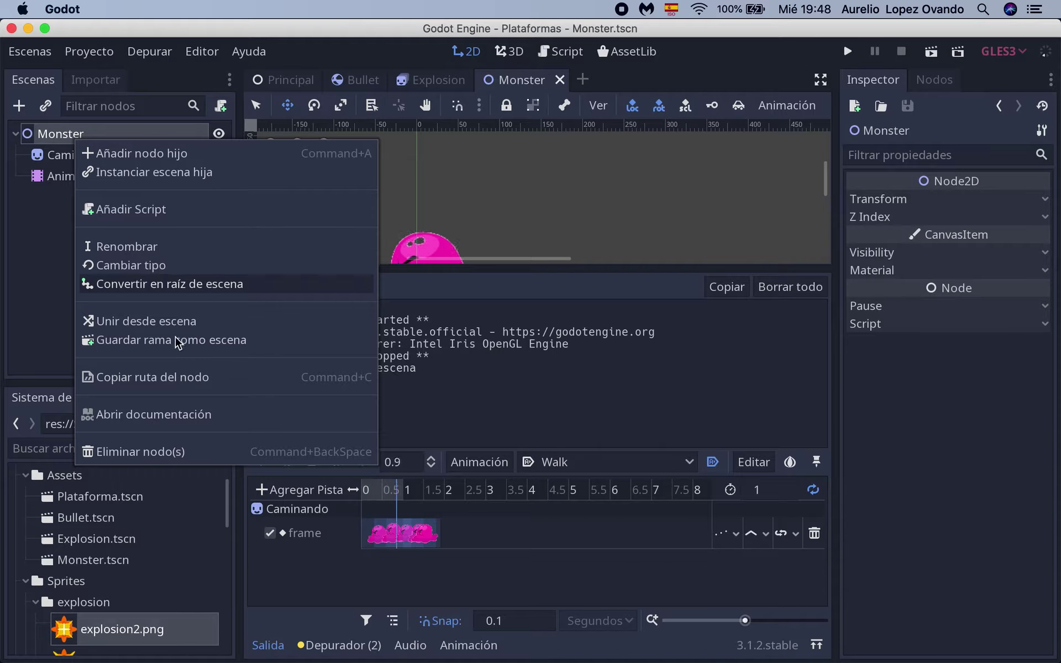
left_click(145, 266)
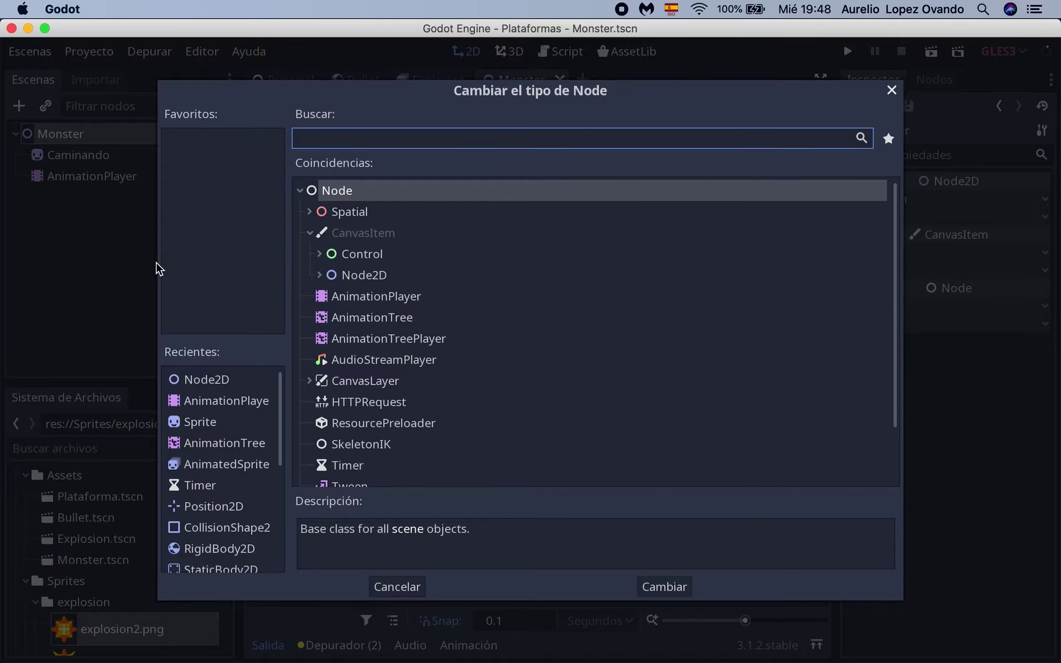
type("rigi")
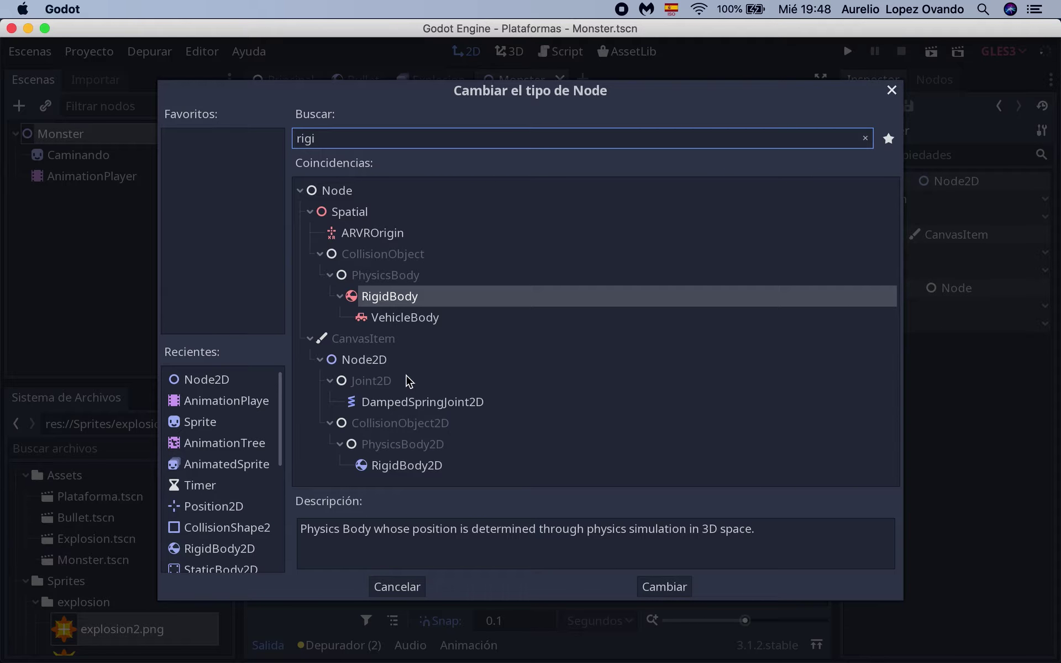
left_click(424, 468)
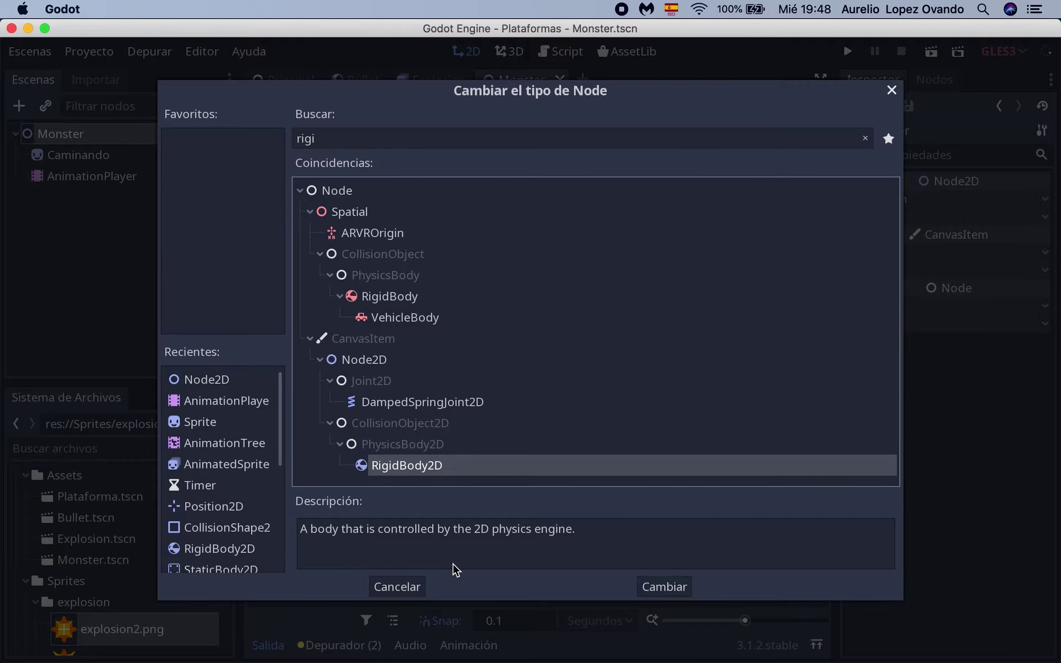
left_click(368, 142)
key("BackSpace")
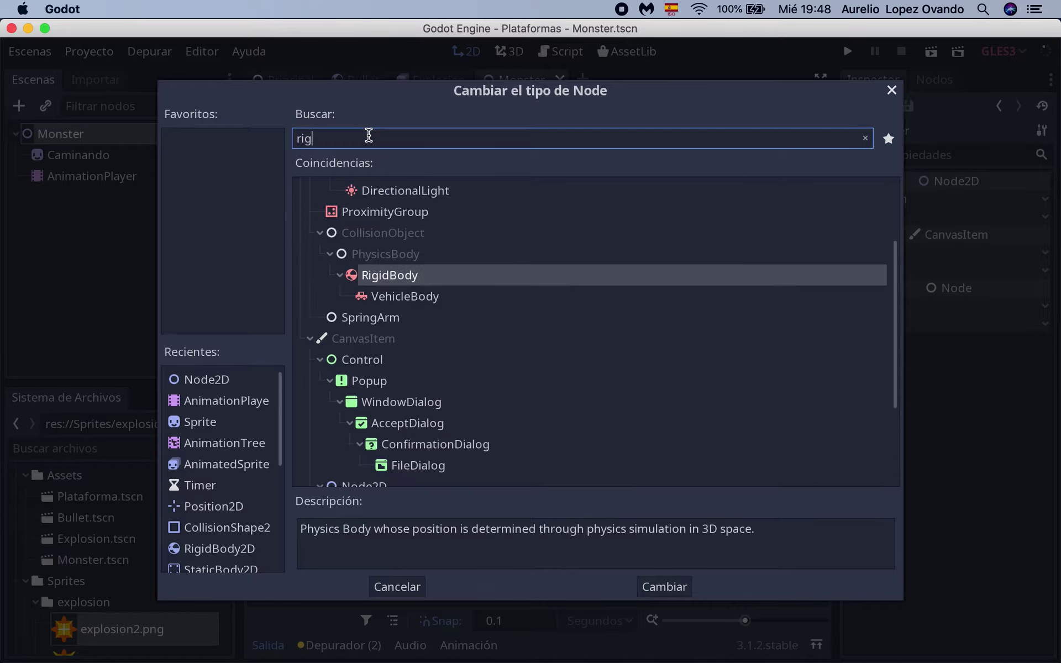
key("BackSpace")
key("BackSpace")
key("BackSpace")
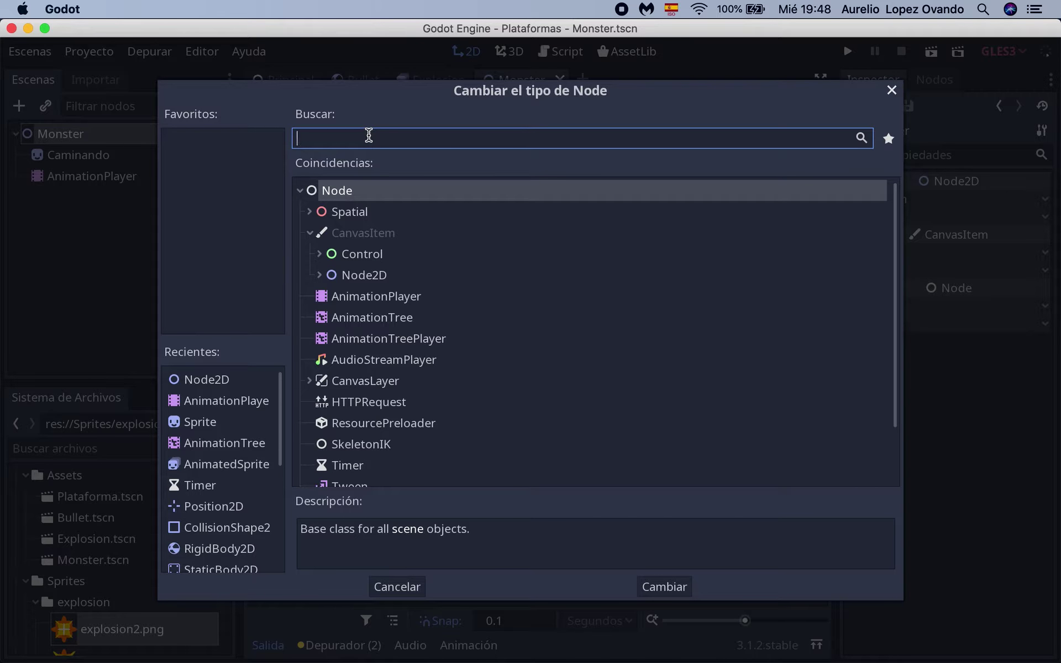
type("kine")
left_click(421, 386)
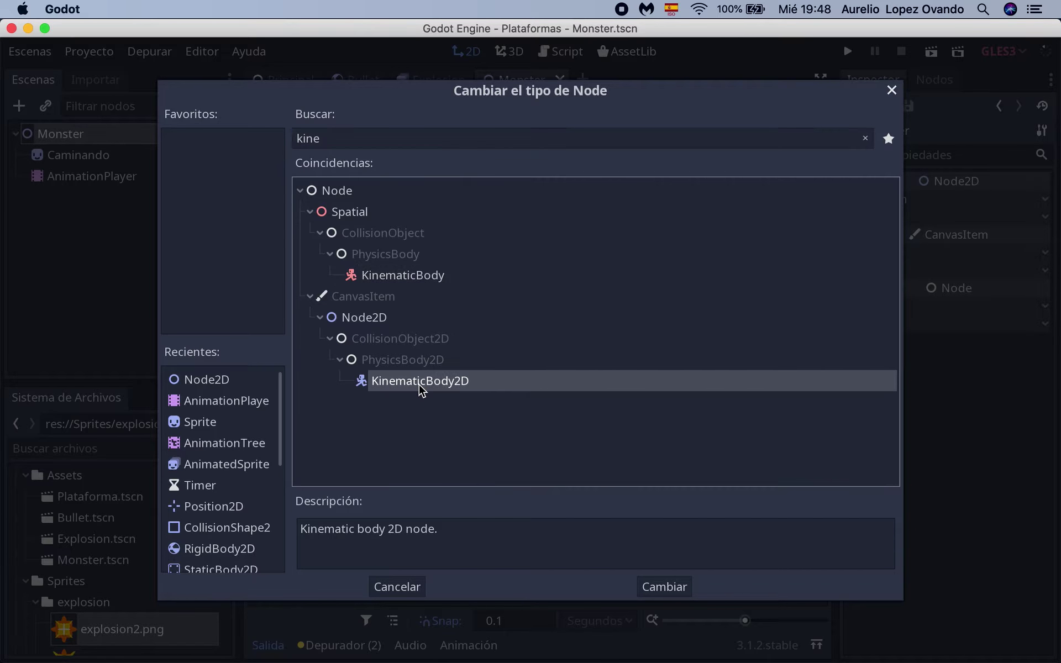
left_click(666, 585)
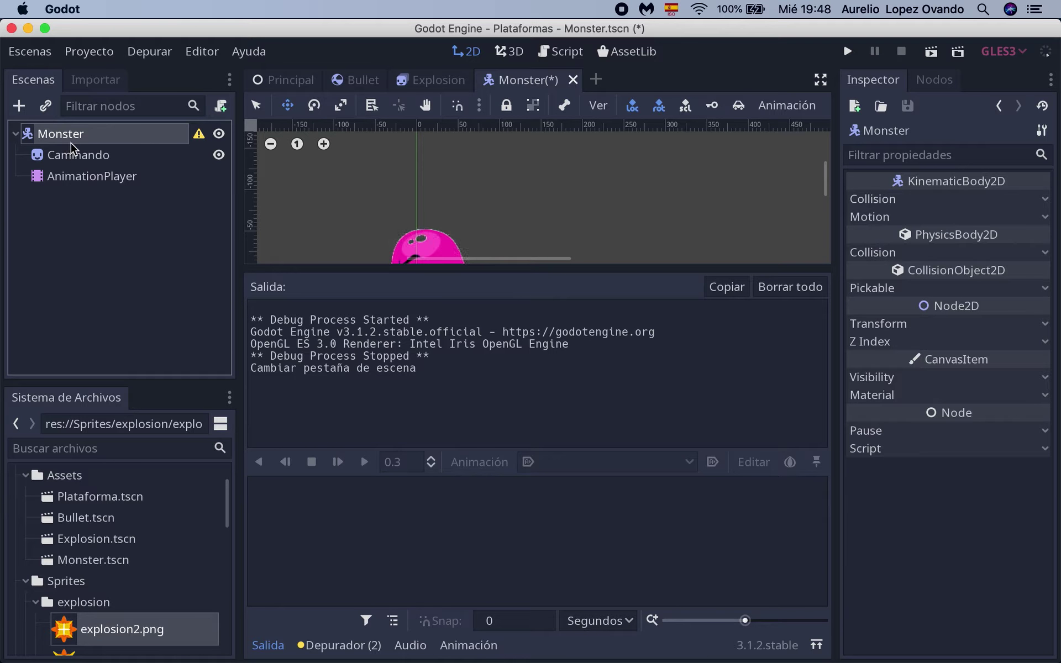
- Add a CollisionShape2D child under the Monster KinematicBody2D root
left_click(94, 221)
left_click(78, 135)
left_click(948, 83)
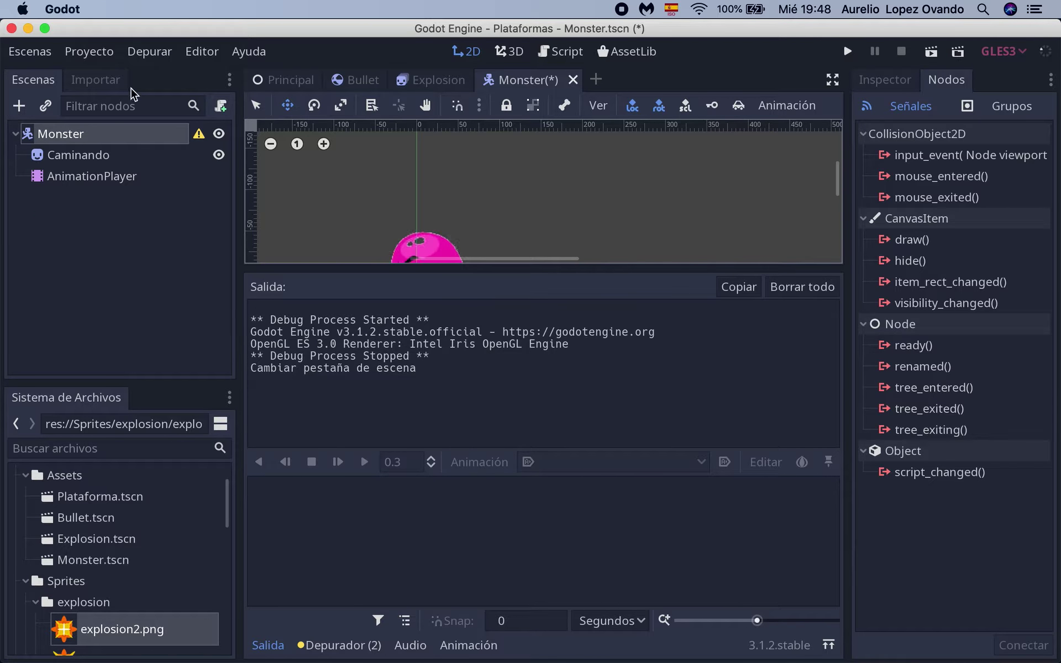
left_click(22, 113)
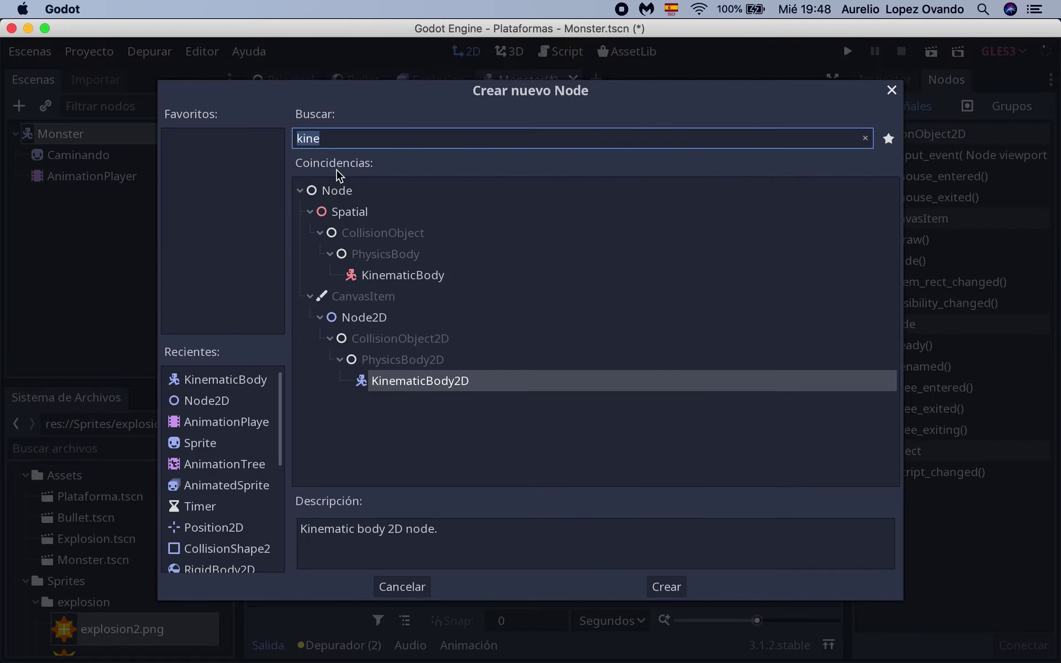
type("colsio")
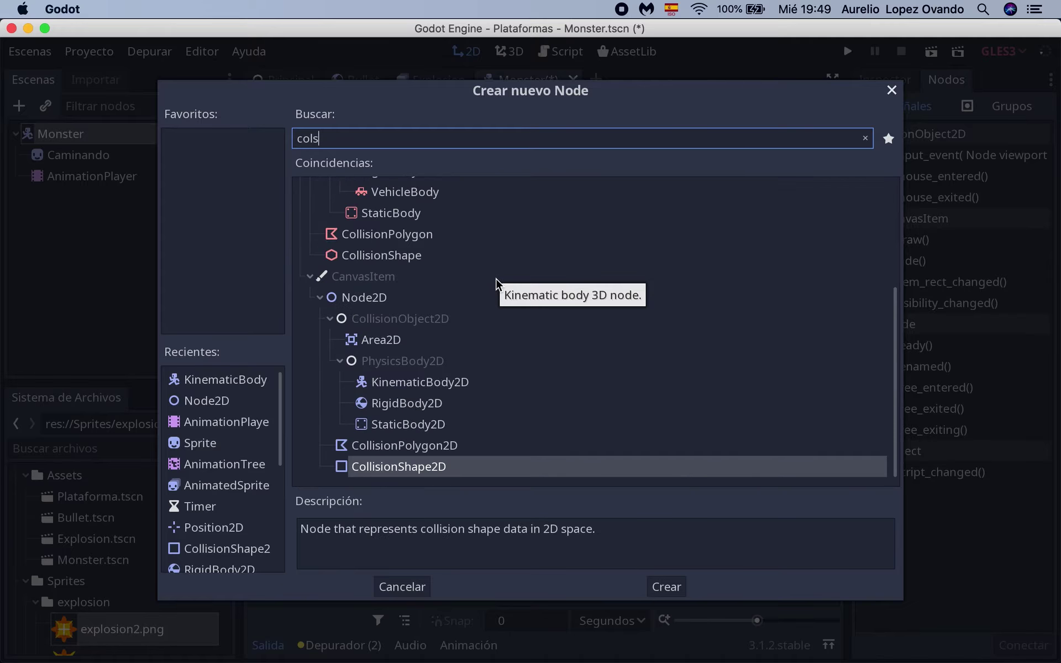
left_click(667, 587)
scroll(387, 239, "down", 3)
- Assign a new RectangleShape2D to the CollisionShape2D's Shape property
scroll(387, 239, "down", 2)
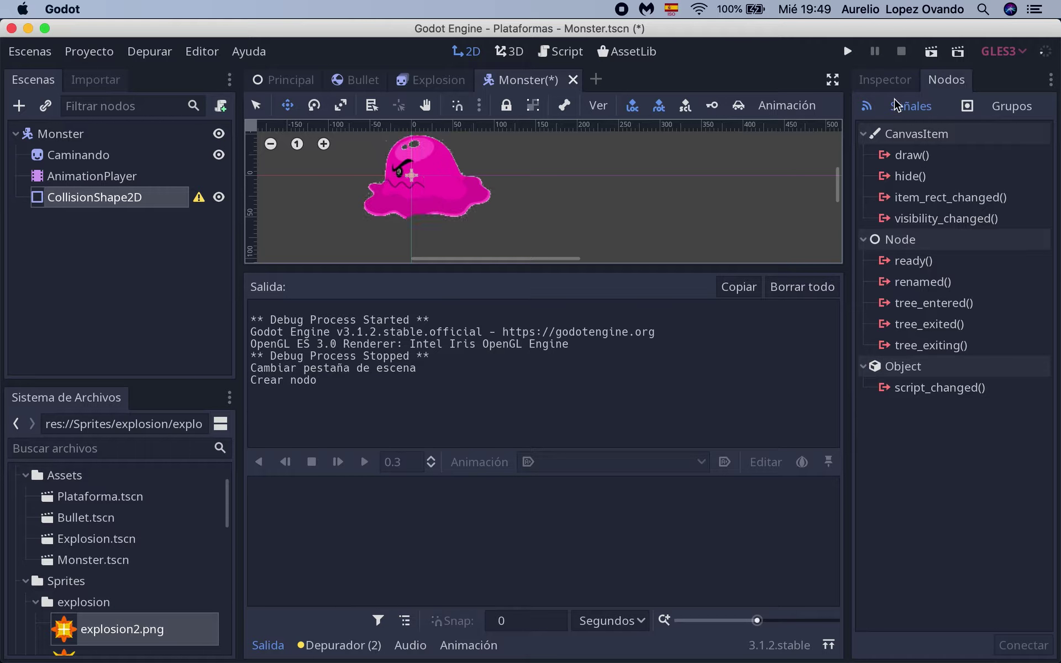
left_click(886, 82)
left_click(1016, 200)
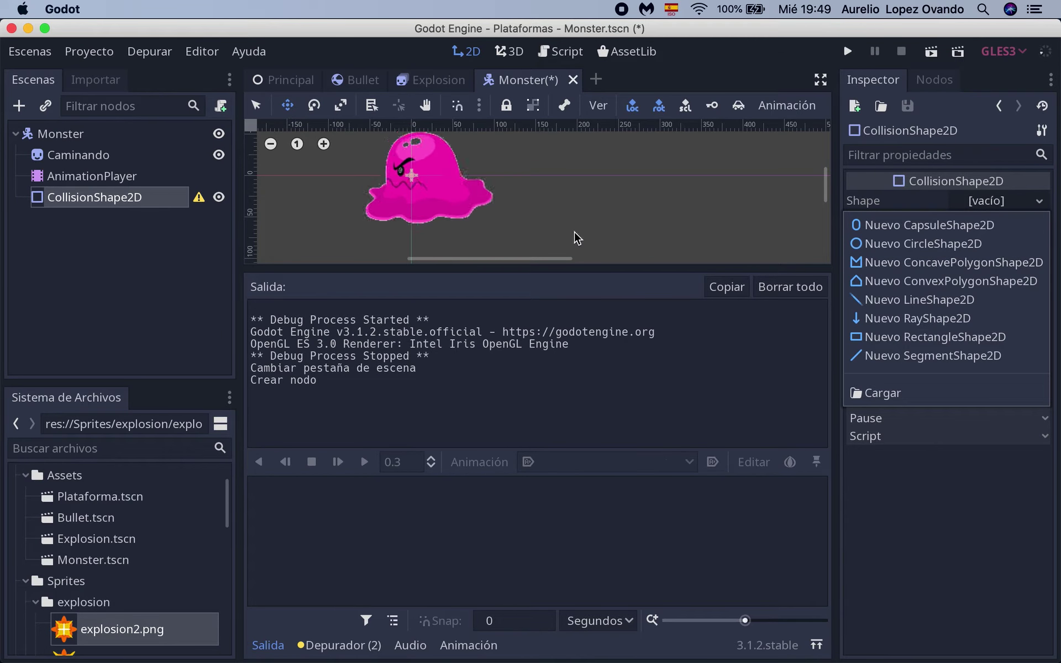
scroll(573, 234, "up", 2)
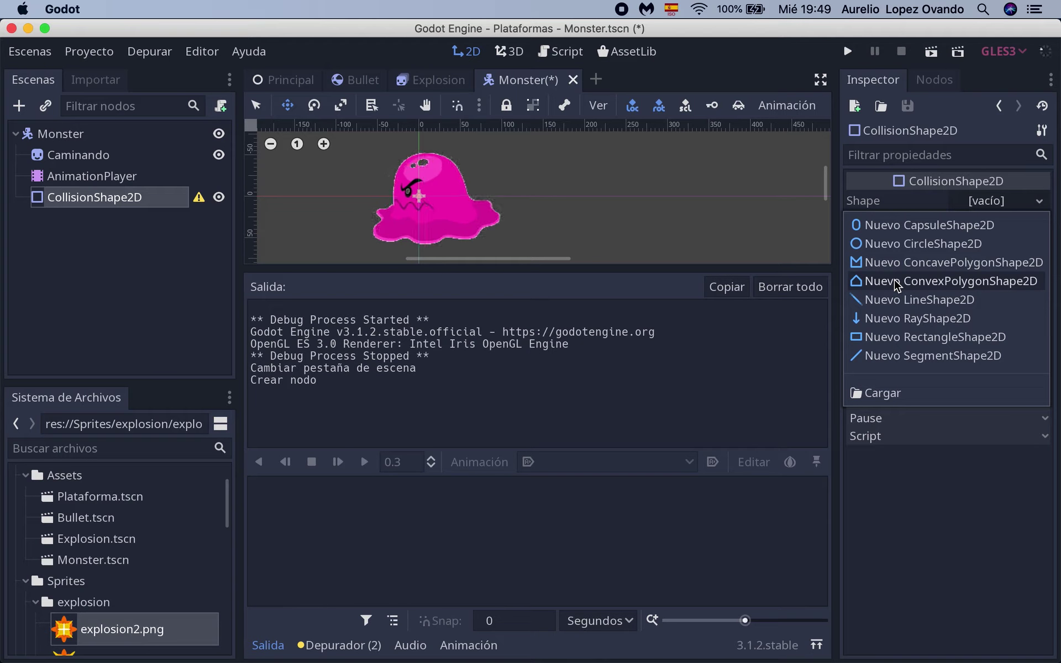
left_click(885, 337)
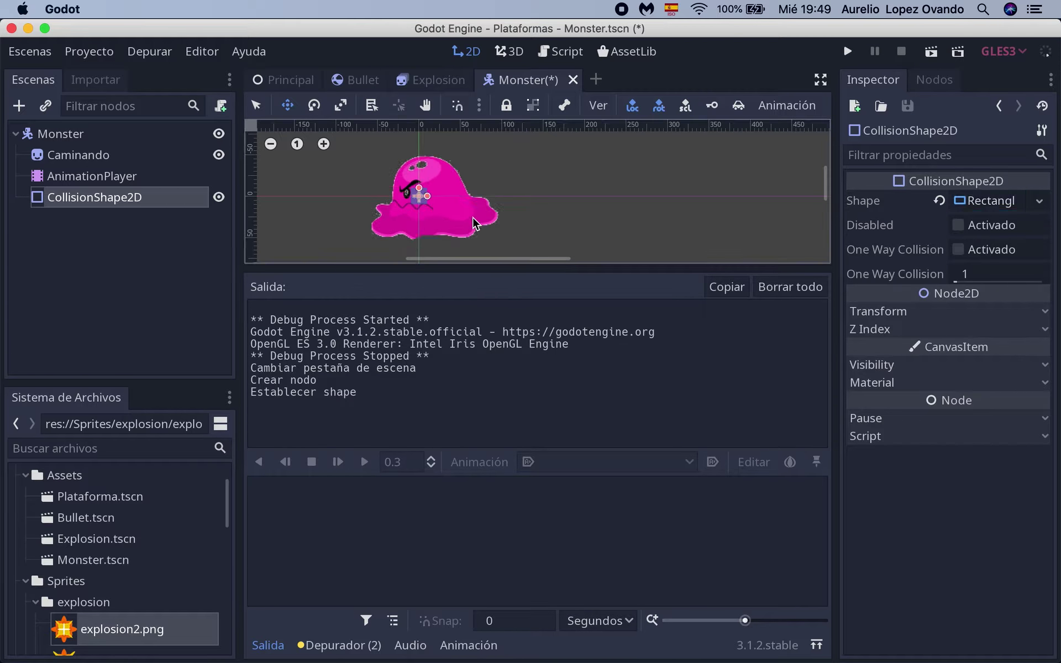
- Resize the collision rectangle to fit around the pink slime and save the Monster scene
scroll(474, 223, "up", 1)
scroll(459, 217, "down", 2)
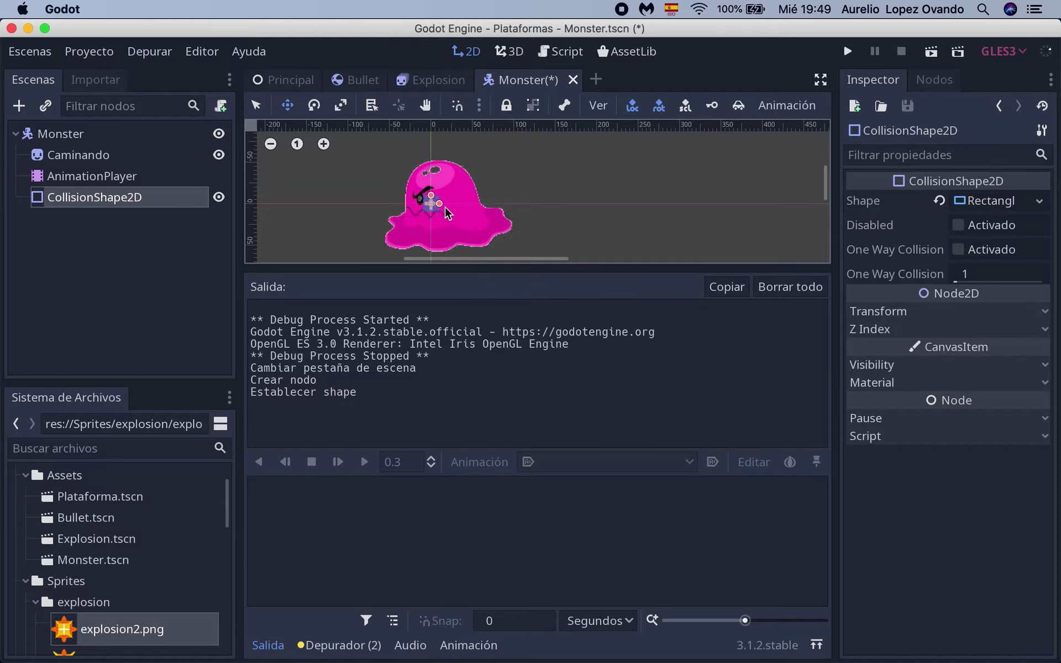
mouse_move(440, 205)
left_mouse_down()
mouse_move(486, 204)
mouse_move(431, 159)
left_mouse_up()
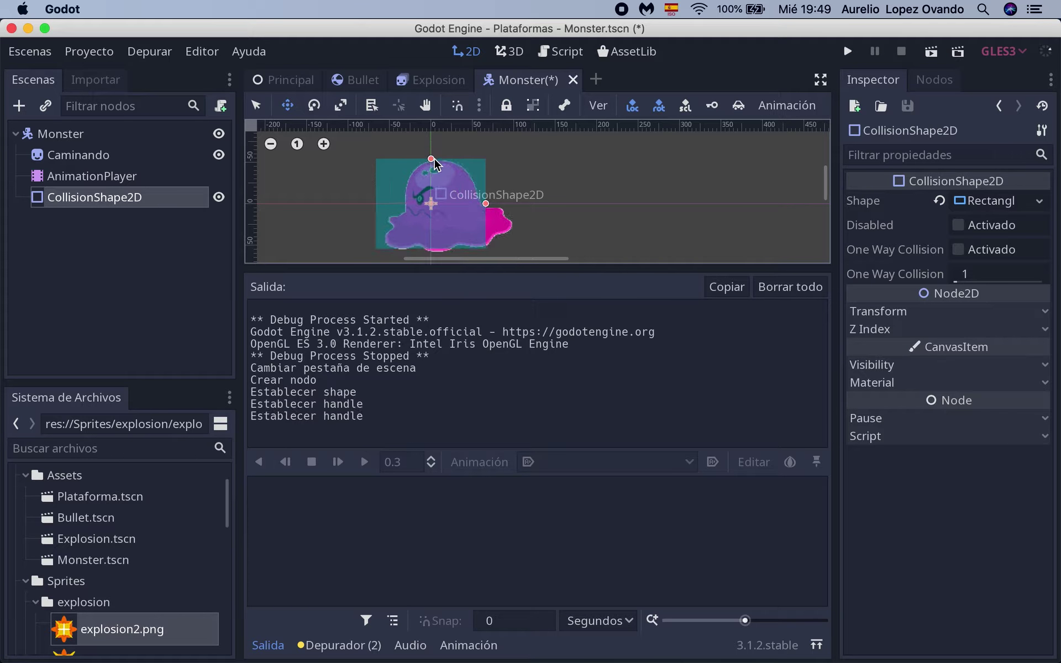
mouse_move(486, 204)
left_mouse_down()
mouse_move(497, 204)
mouse_move(485, 191)
left_mouse_up()
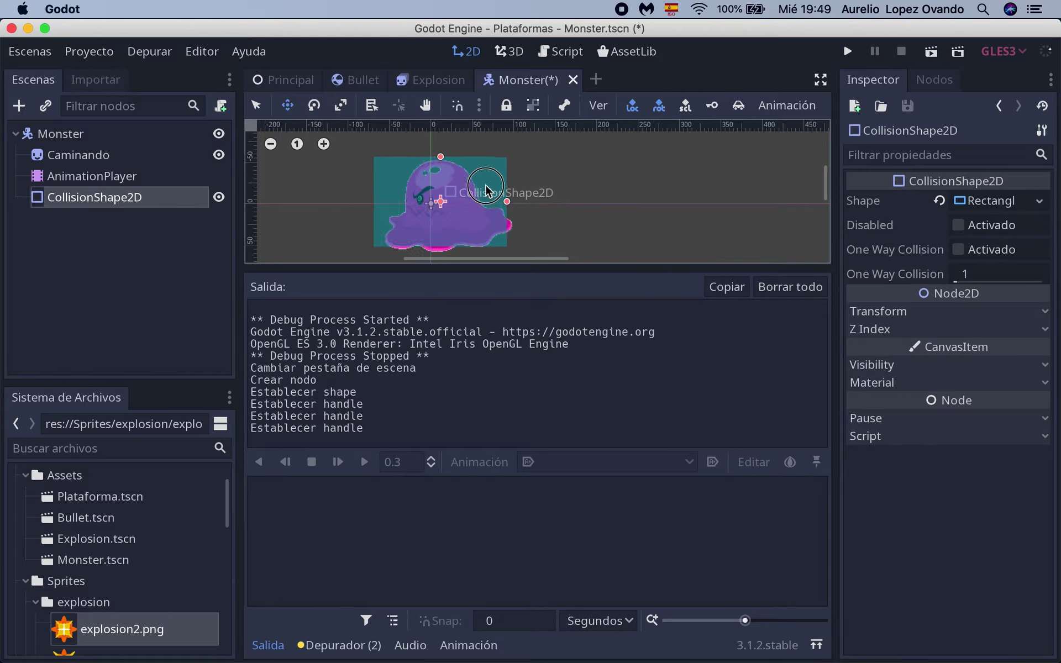
left_click_drag(438, 157, 439, 162)
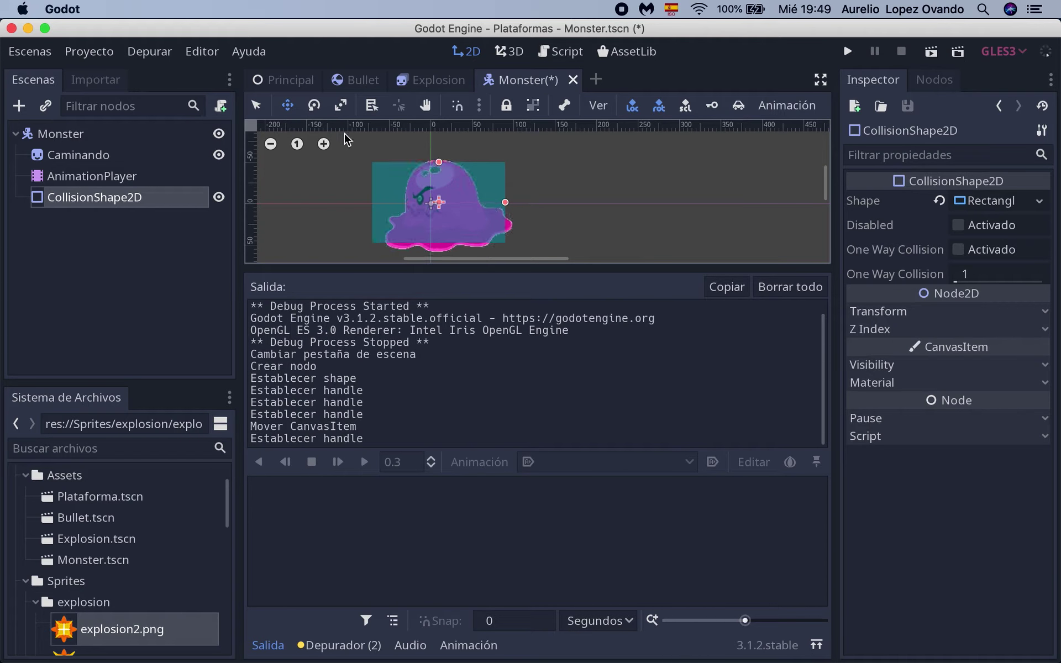
key("super+s")
- Run the Principal level and fire fireballs at the pink monster
left_click(290, 80)
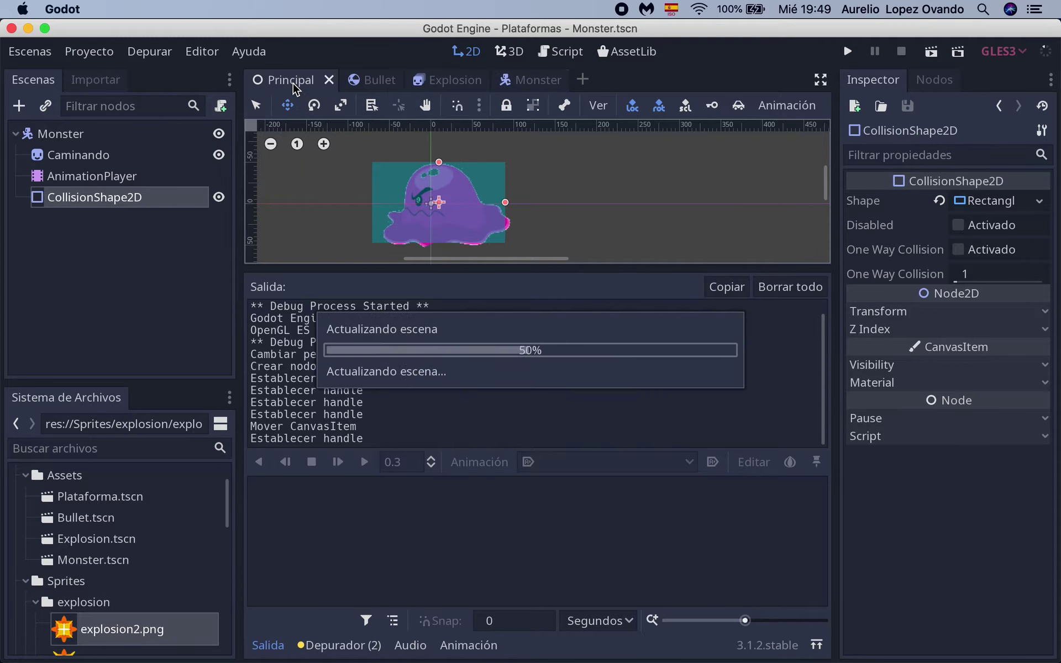
left_click(932, 53)
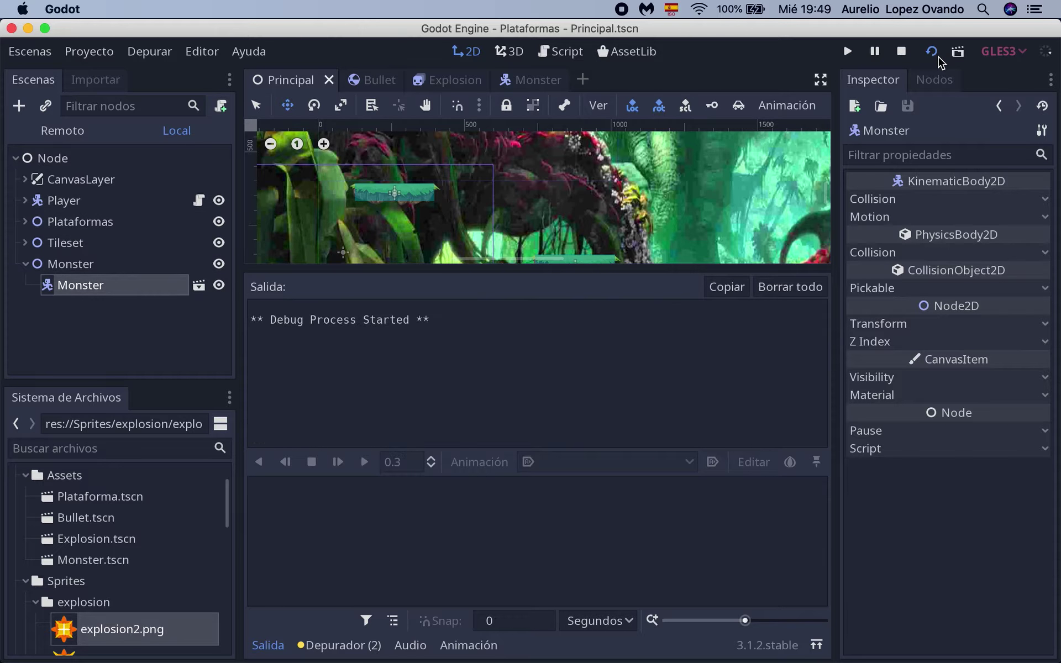
key("Right")
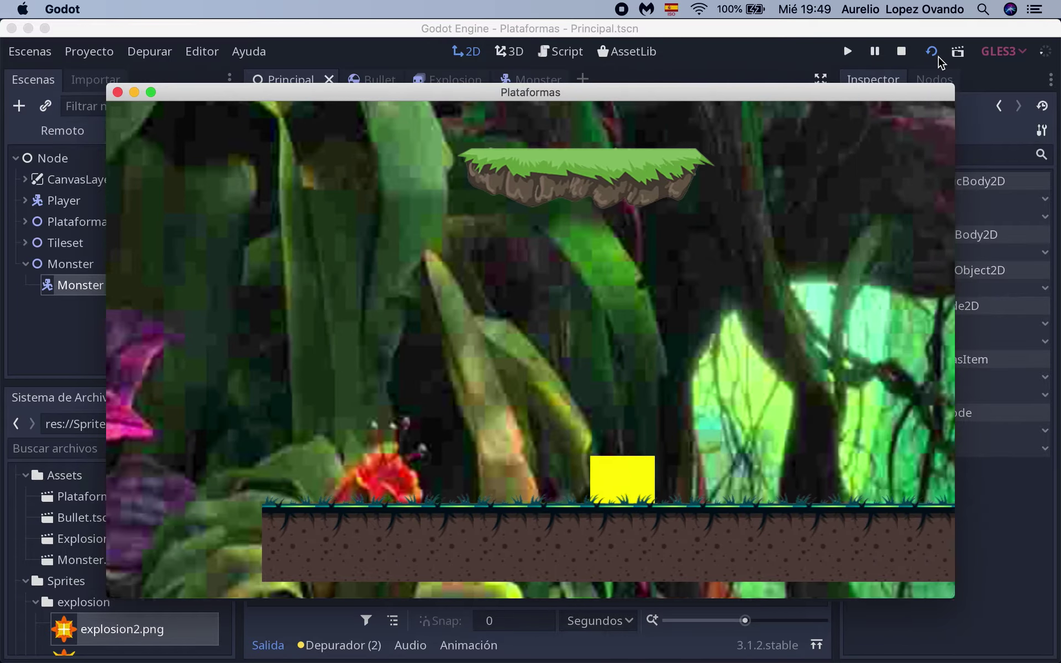
key("Right")
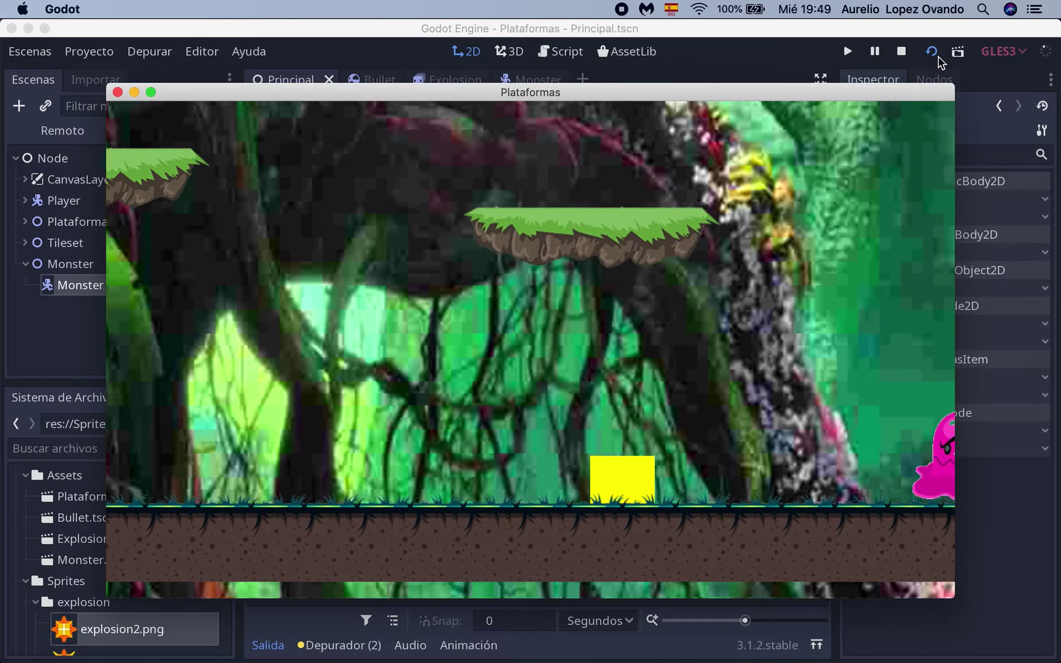
key("space")
key("Right")
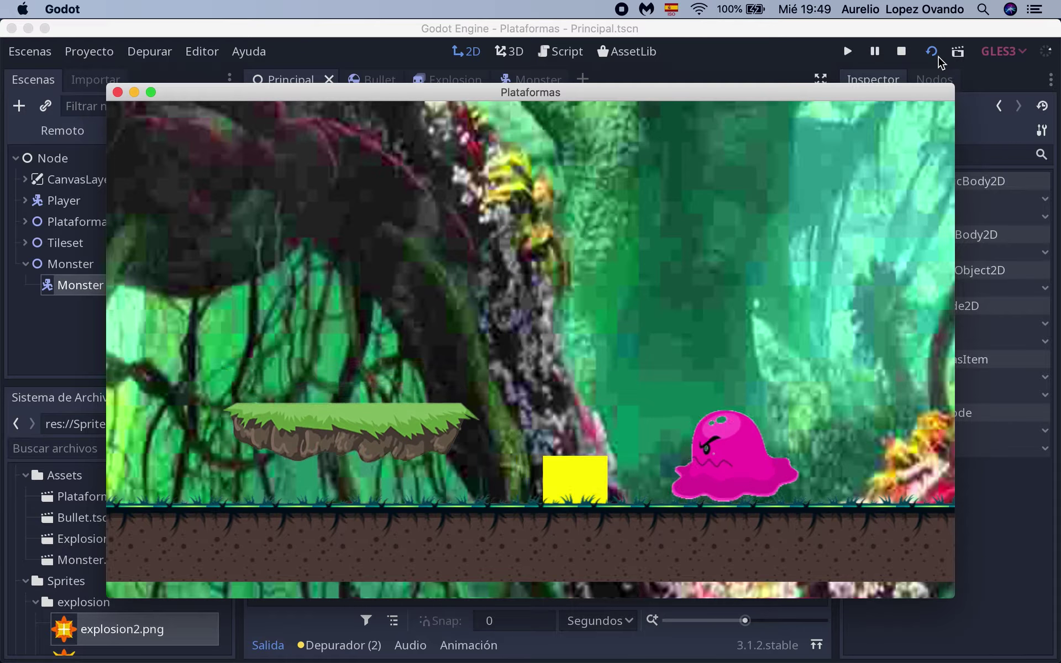
key("space")
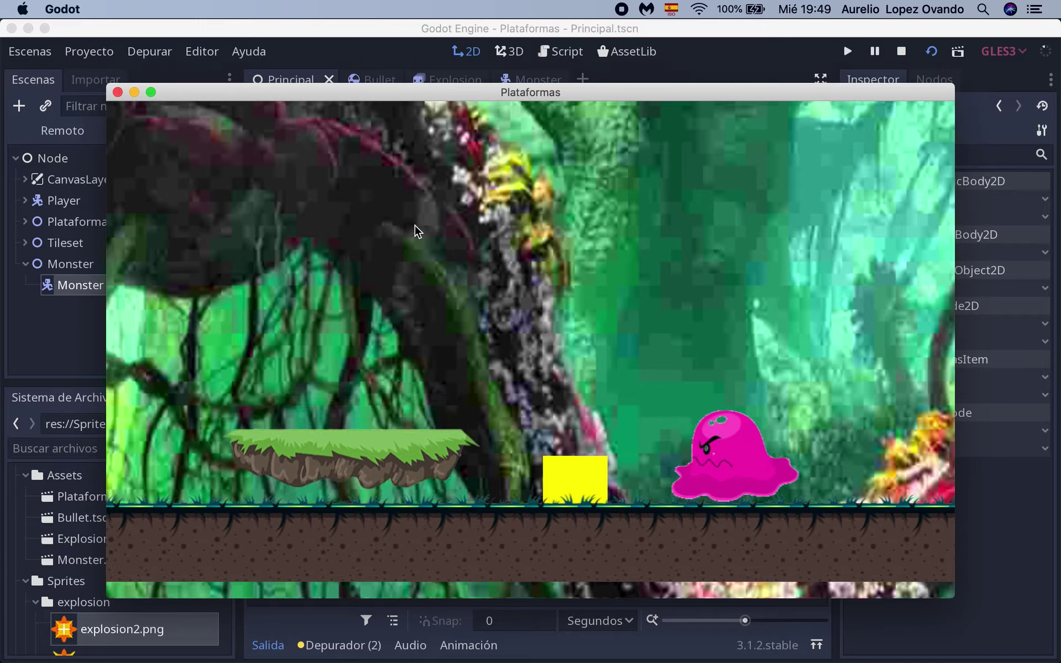
- Keep moving the player and shooting at the monster, then stop the game
key("Left")
key("Right")
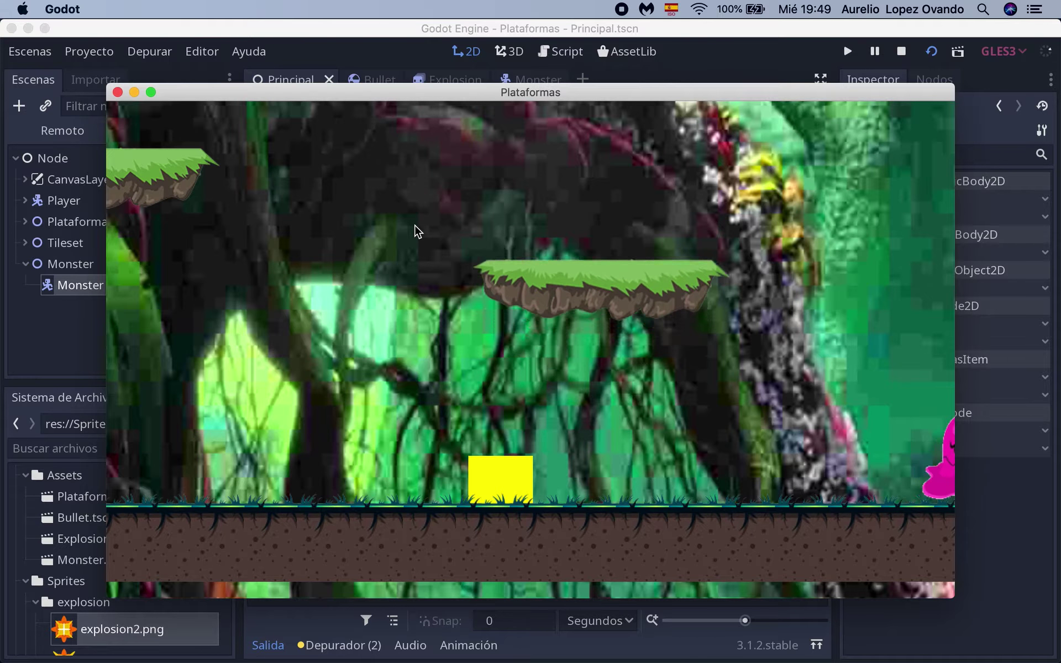
key("space")
key("space")
key("Right")
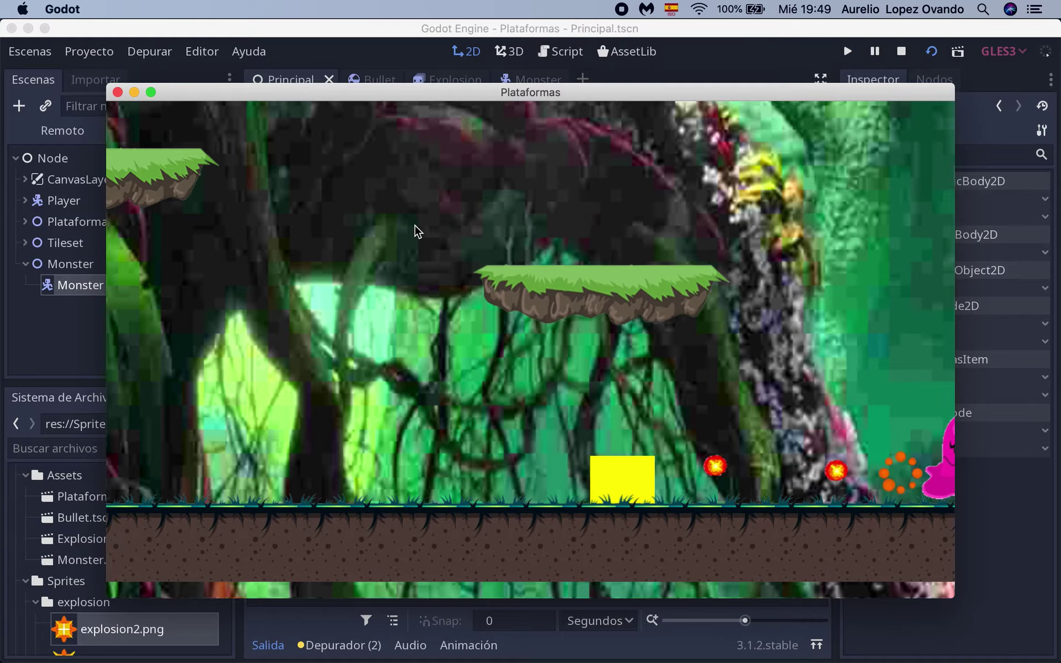
key("Left")
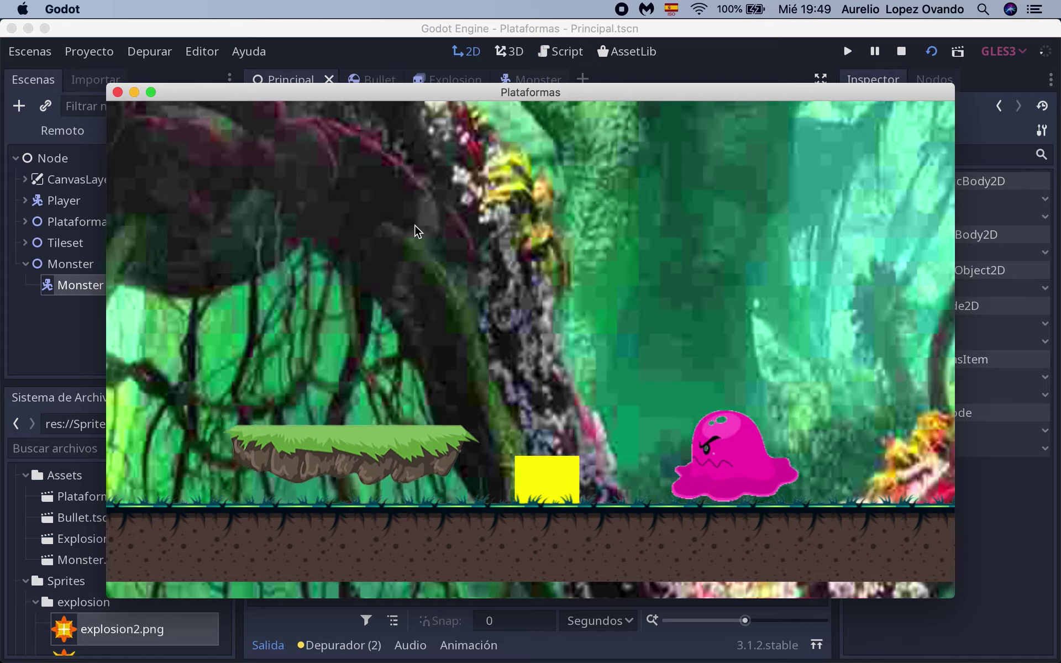
key("Right")
key("Left")
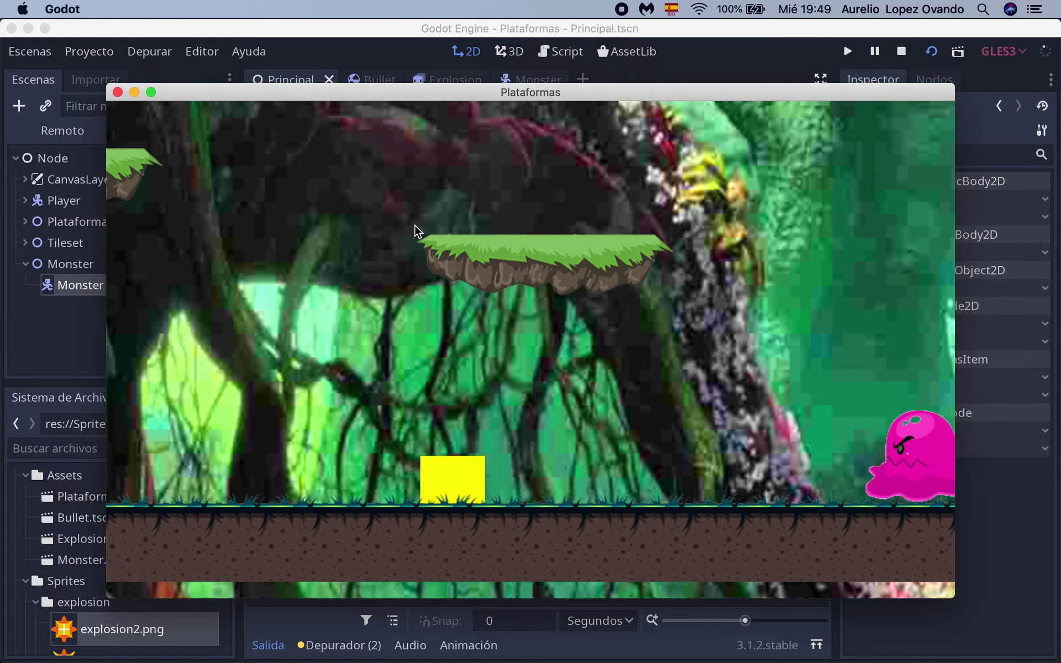
key("Right")
key("space")
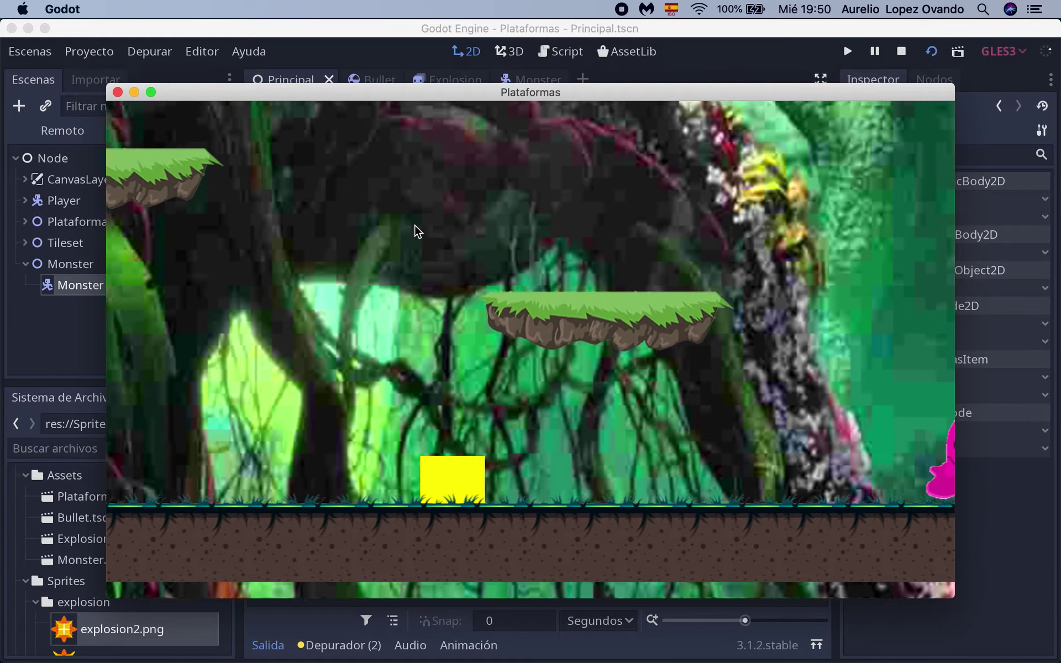
left_click(117, 92)
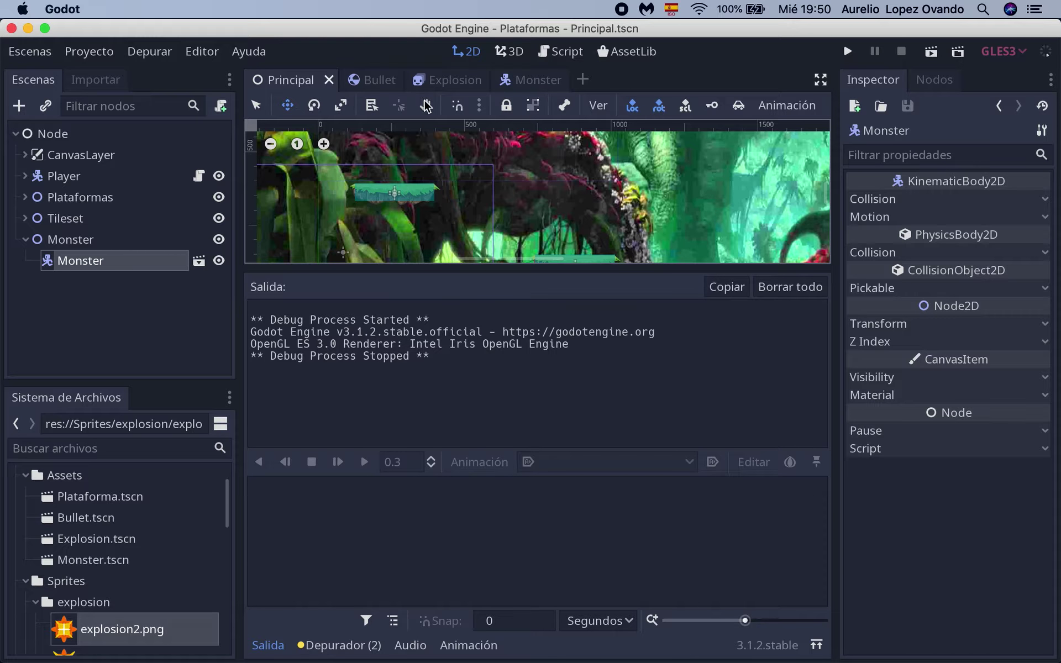
- In the Bullet scene, hide Output, zoom in on the bullet and open ControlBullet.gd
left_click(376, 80)
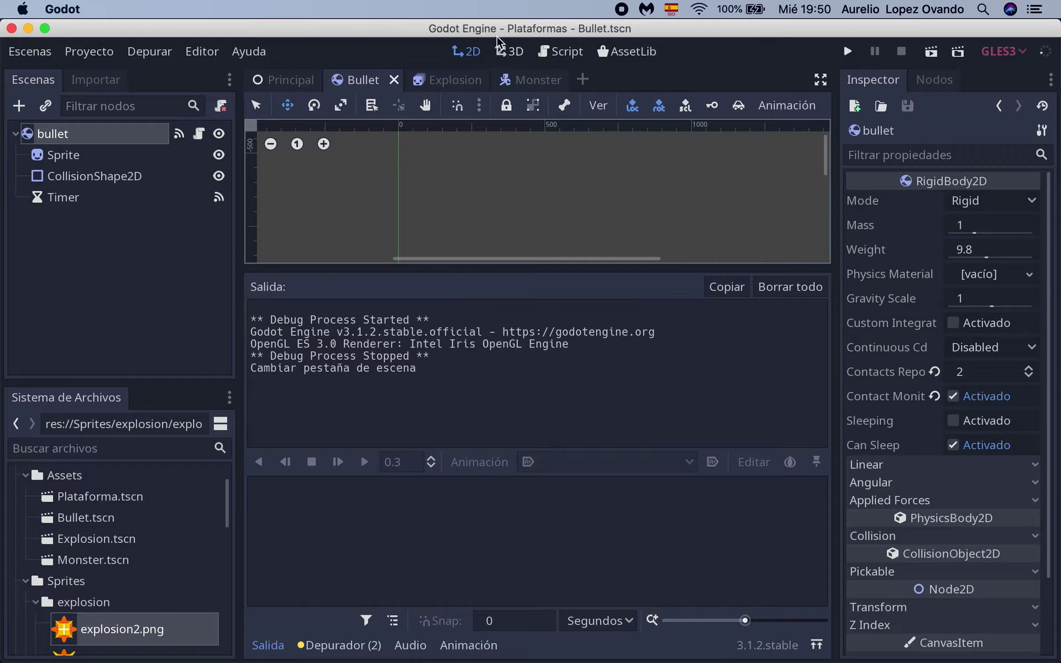
left_click(278, 651)
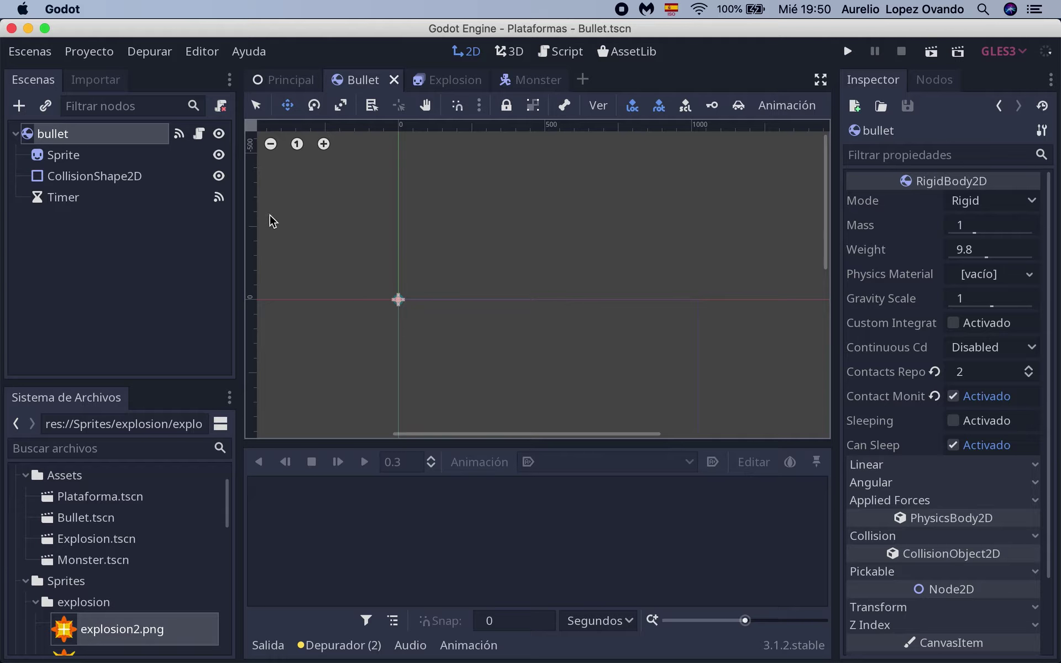
left_click(324, 144)
left_click(324, 144)
left_click(324, 143)
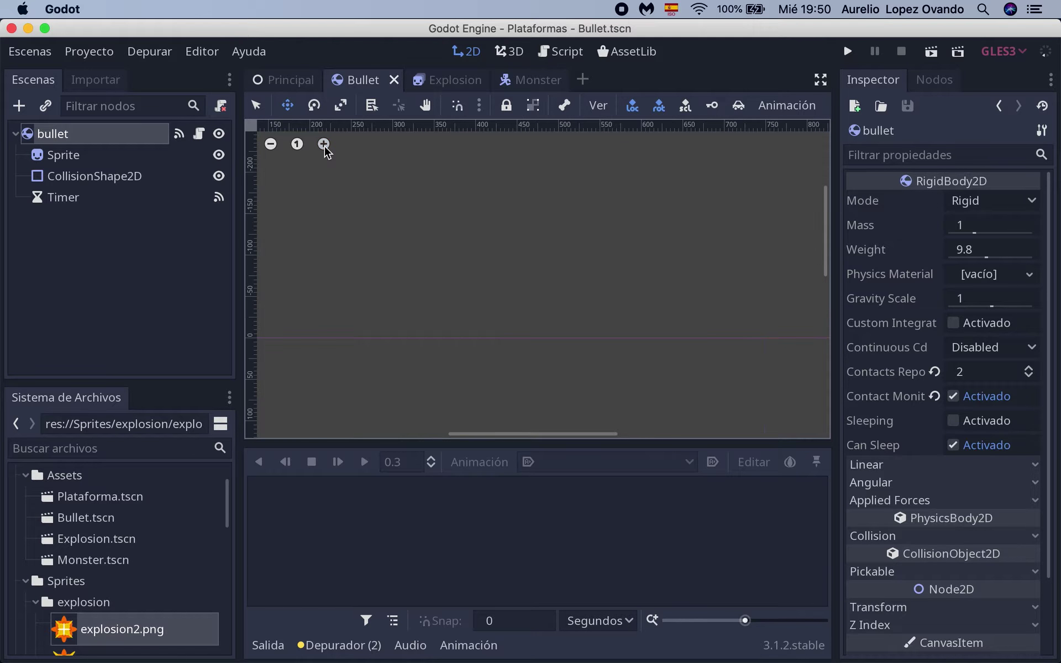
scroll(411, 315, "left", 3)
scroll(411, 315, "left", 2)
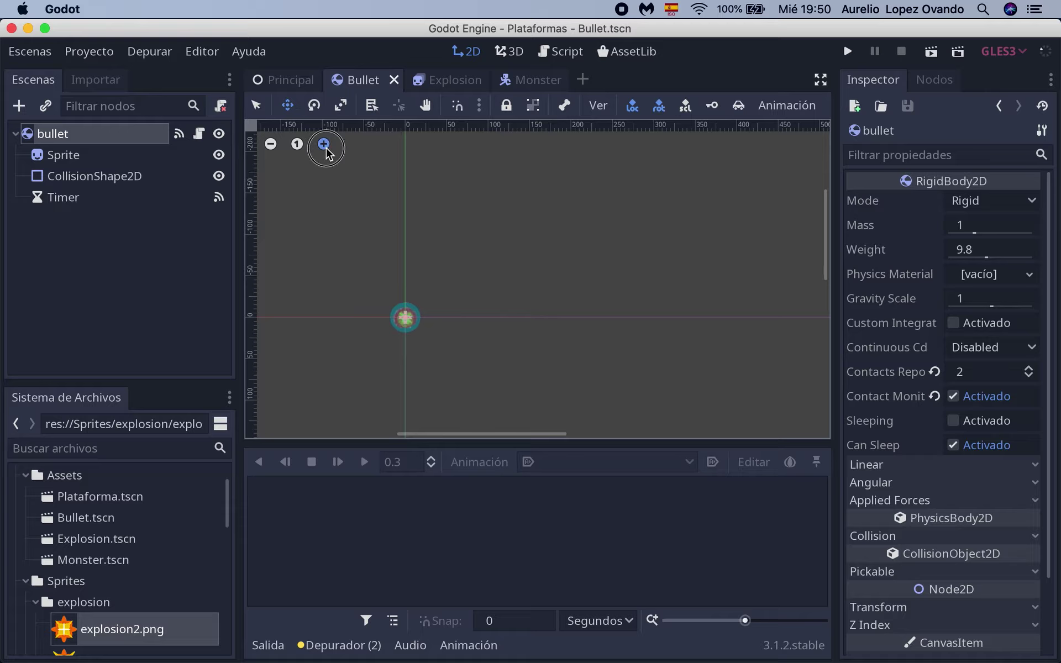
left_click(323, 144)
scroll(380, 287, "left", 3)
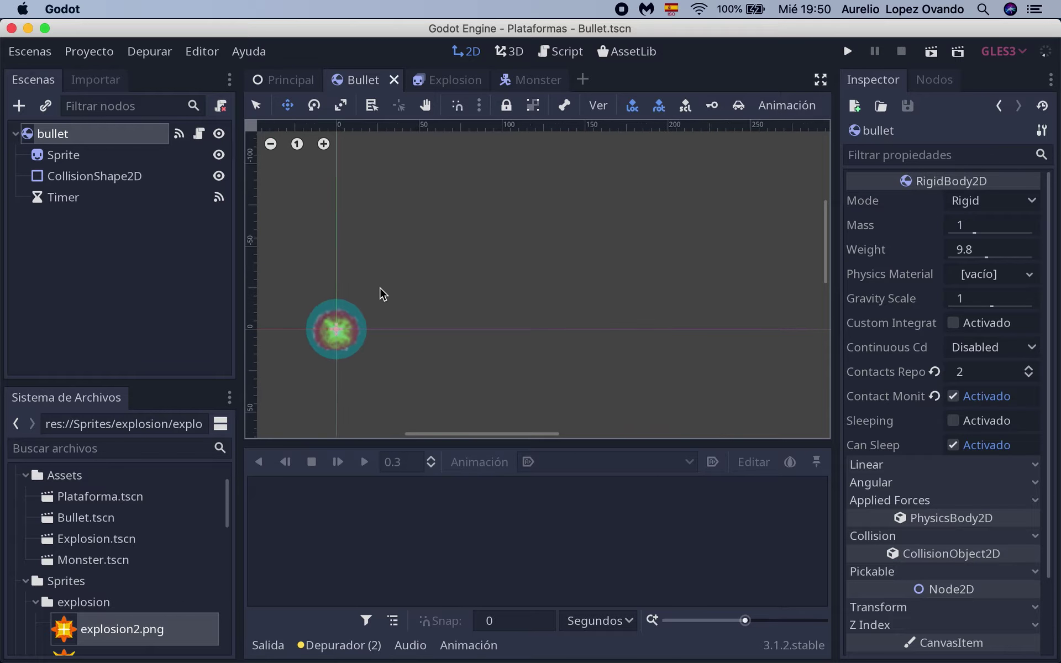
left_click(209, 135)
left_click(567, 336)
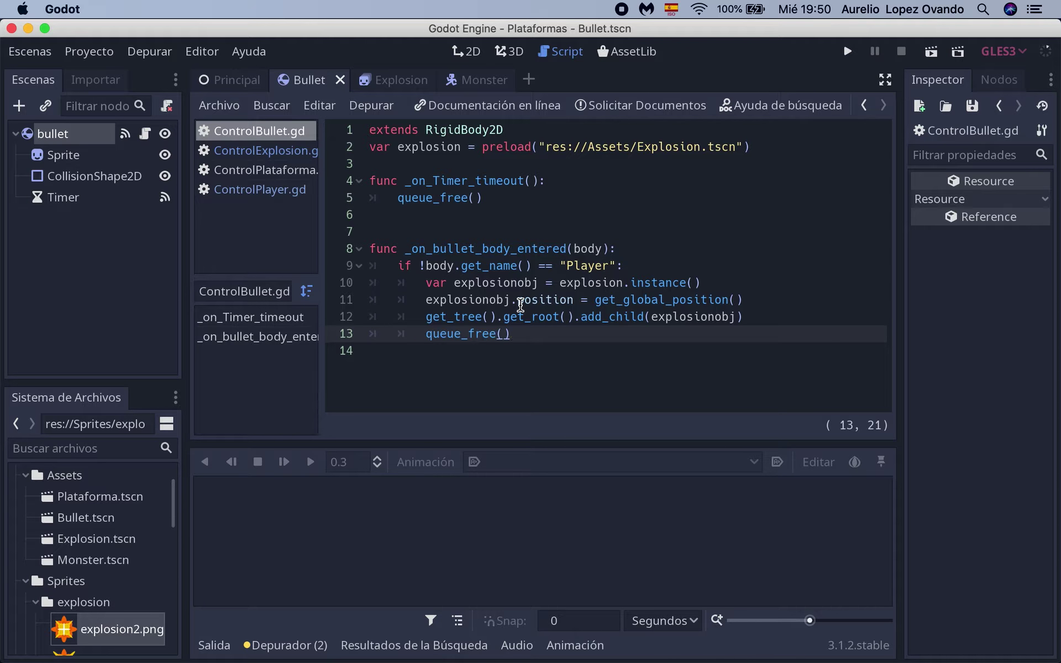
- Add line 14 after queue_free(): if body.get_name() == "Monster":
left_click_drag(397, 265, 631, 257)
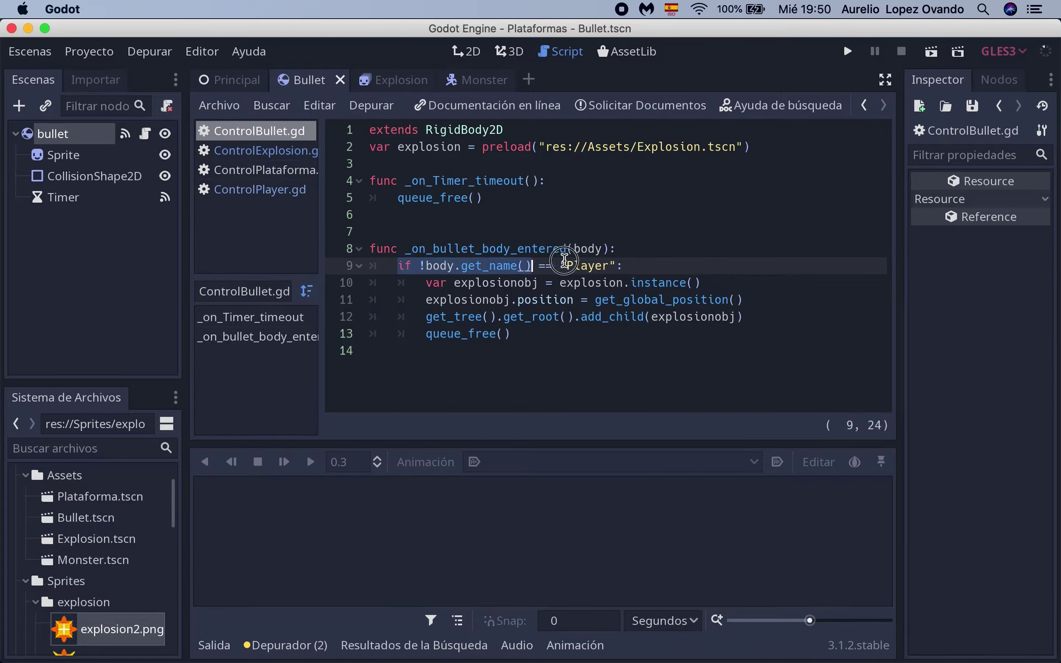
left_click(631, 257)
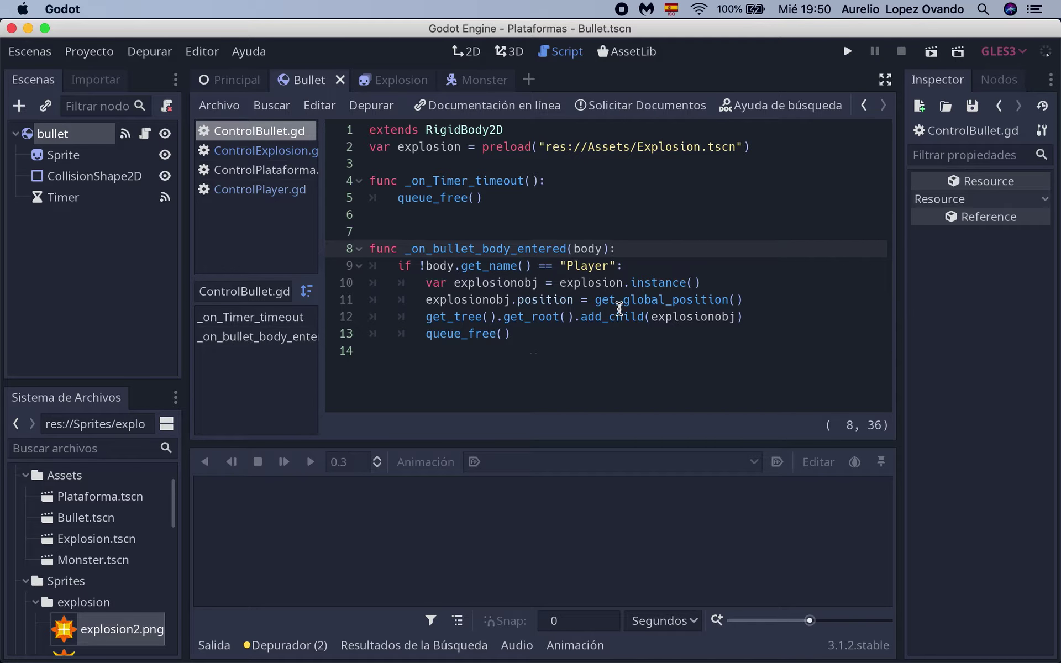
left_click(547, 340)
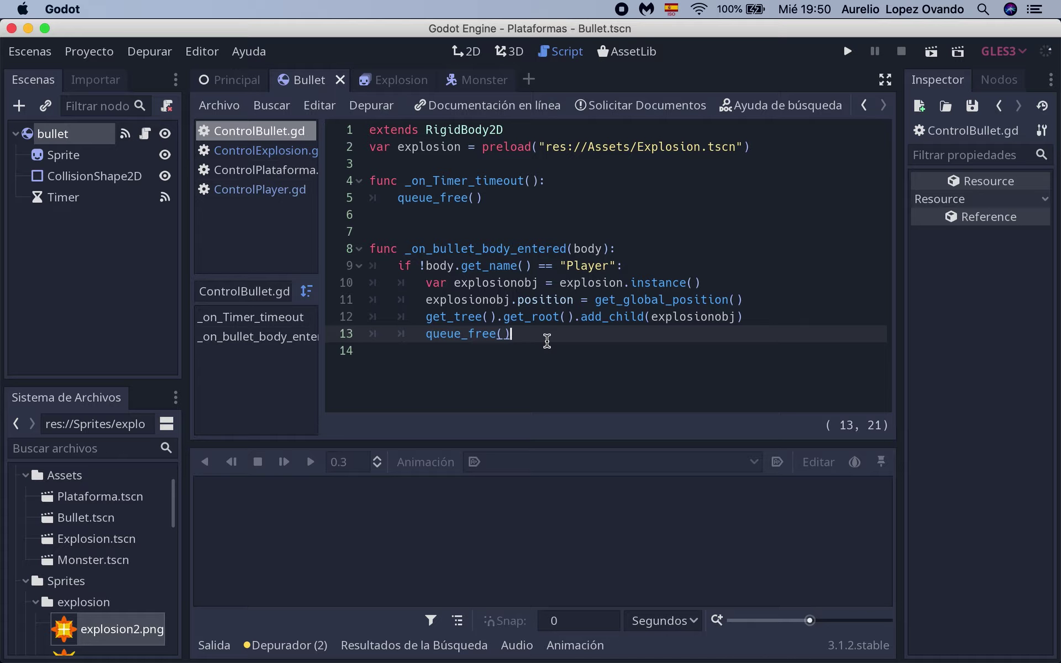
key("Return")
type("if bid")
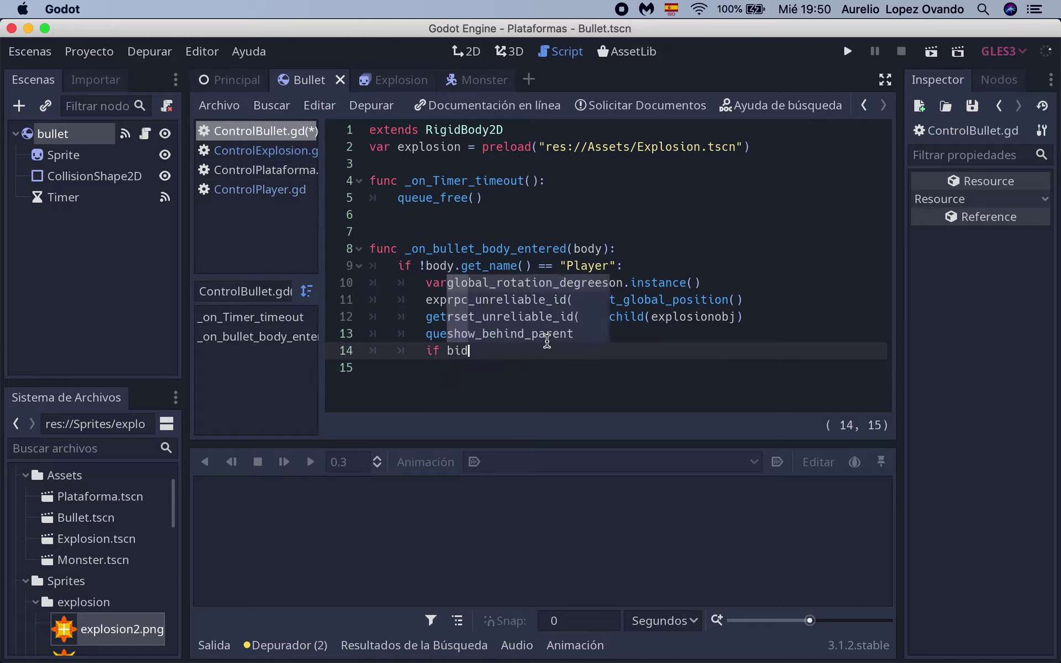
key("BackSpace")
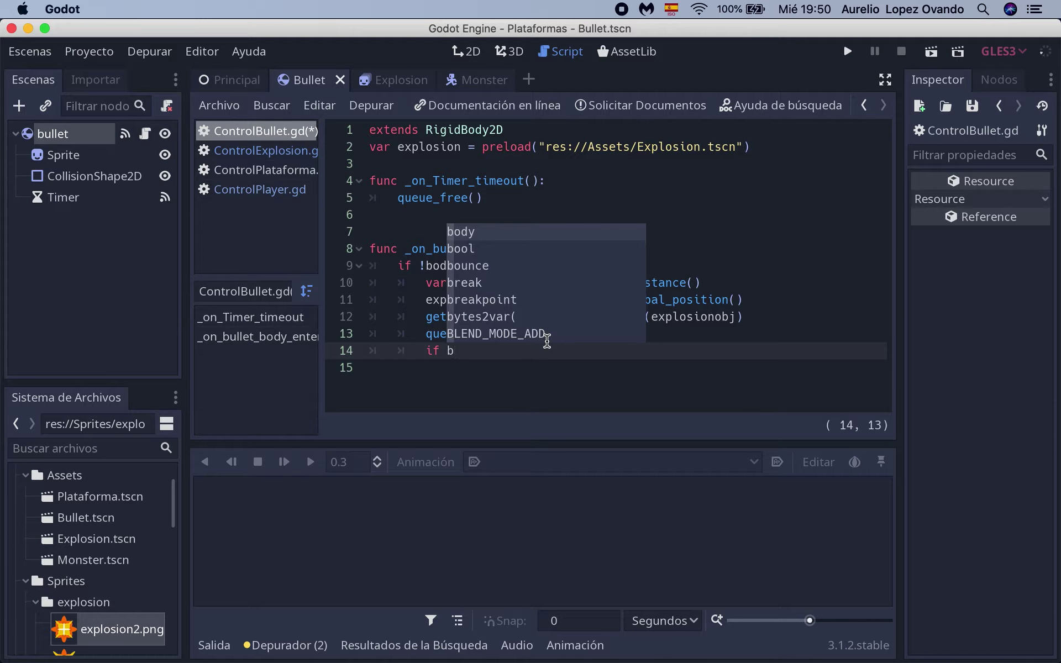
key("Return")
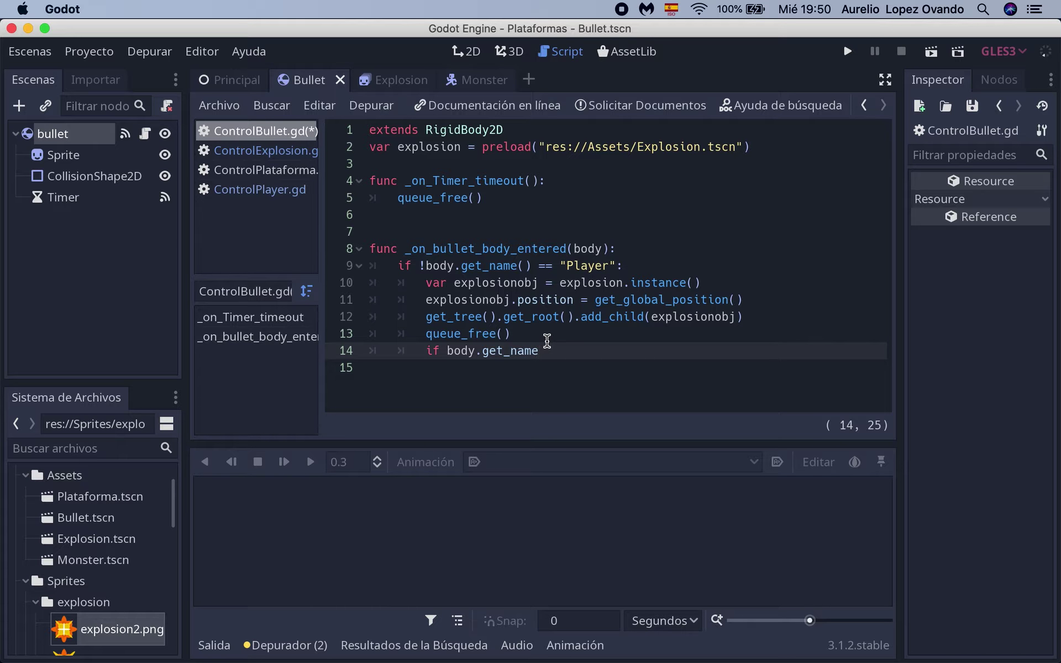
type("() ==")
left_click(232, 80)
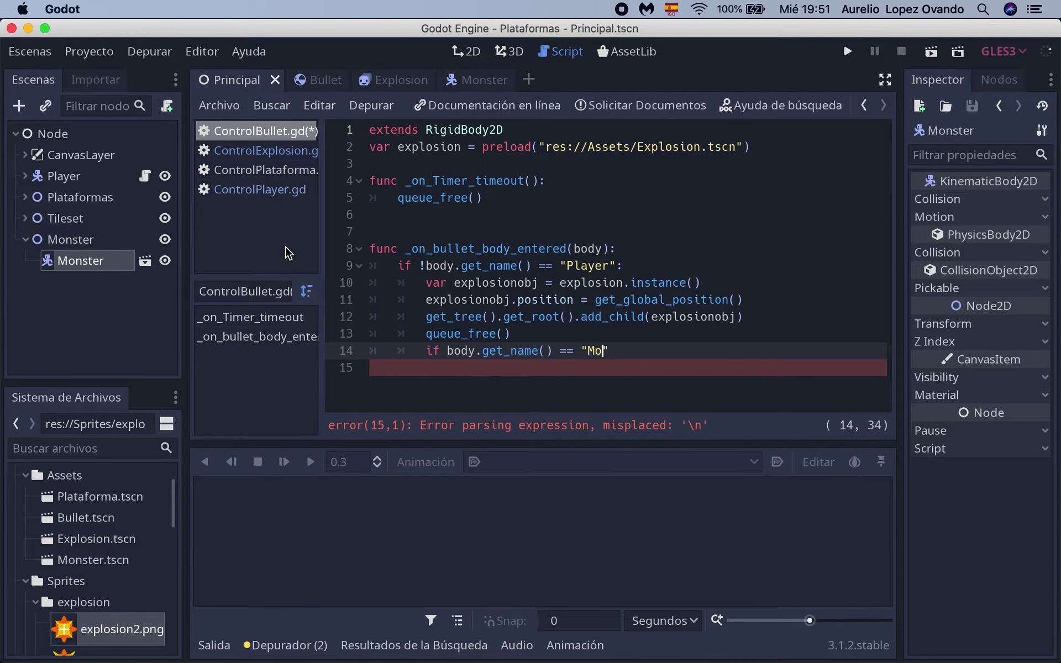
- Add body.queue_free() on line 15 under the condition and save ControlBullet.gd
left_click(658, 352)
key("Return")
type("body.que")
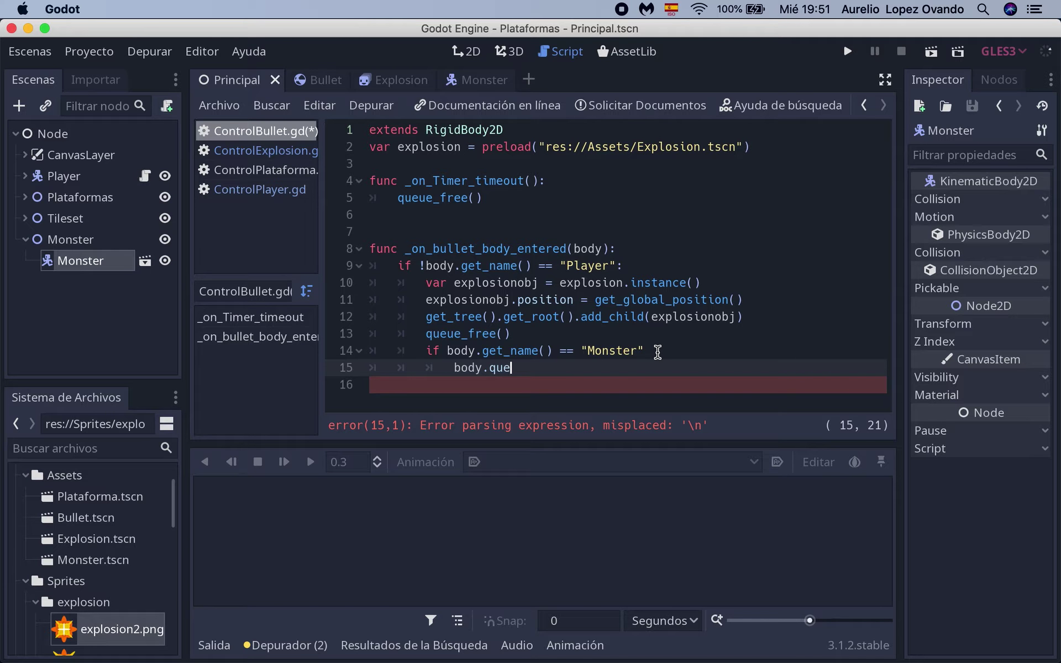
left_click(658, 352)
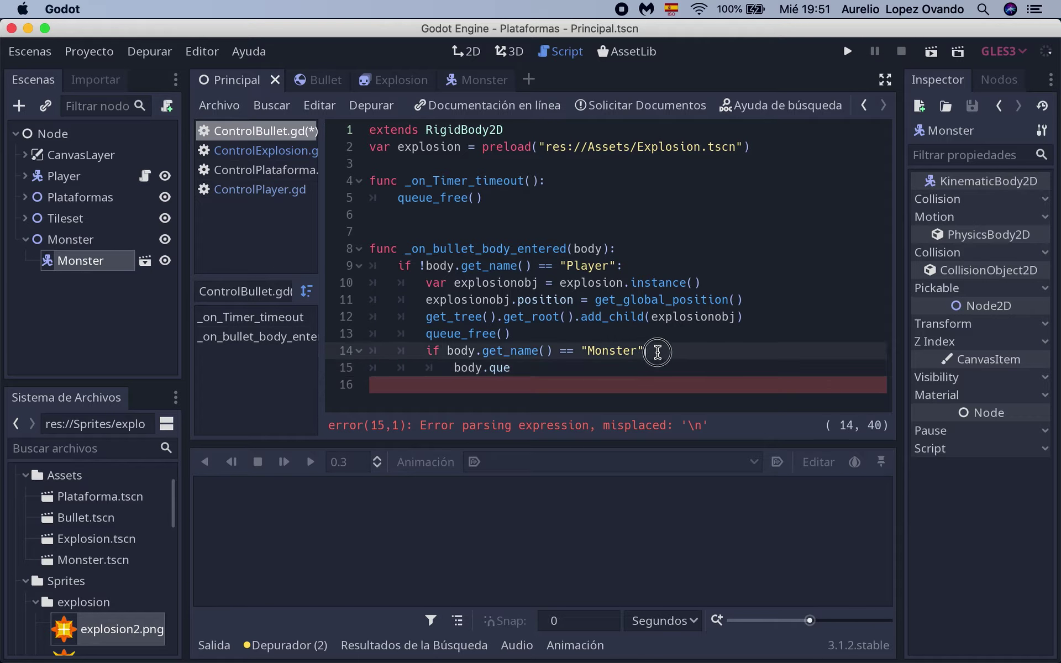
type(":")
left_click(569, 370)
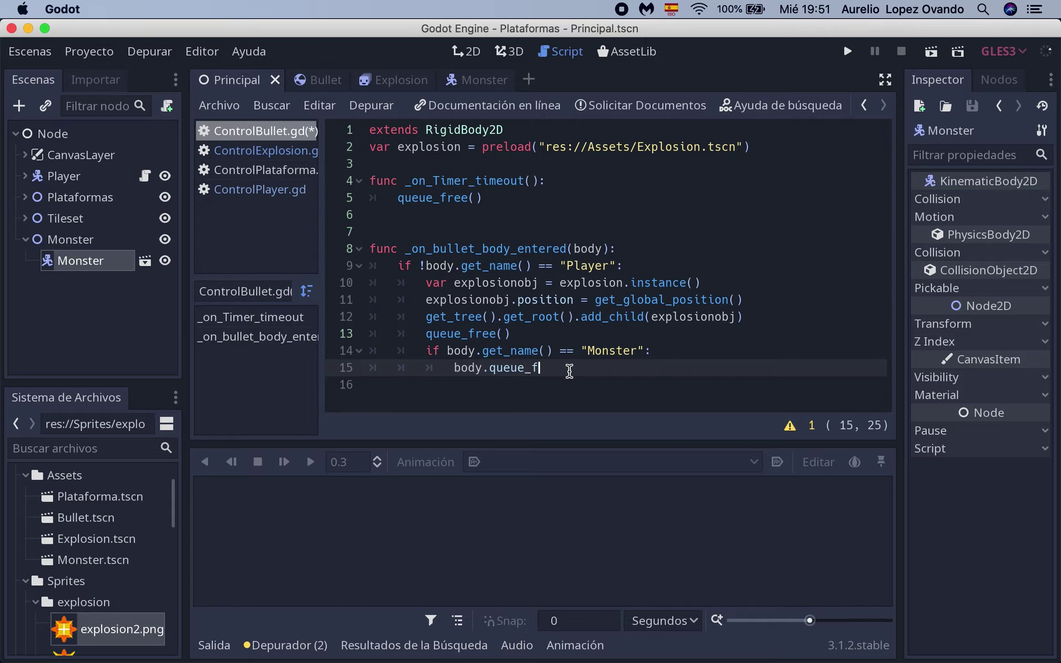
type("(")
left_click(648, 380)
key("ctrl+s")
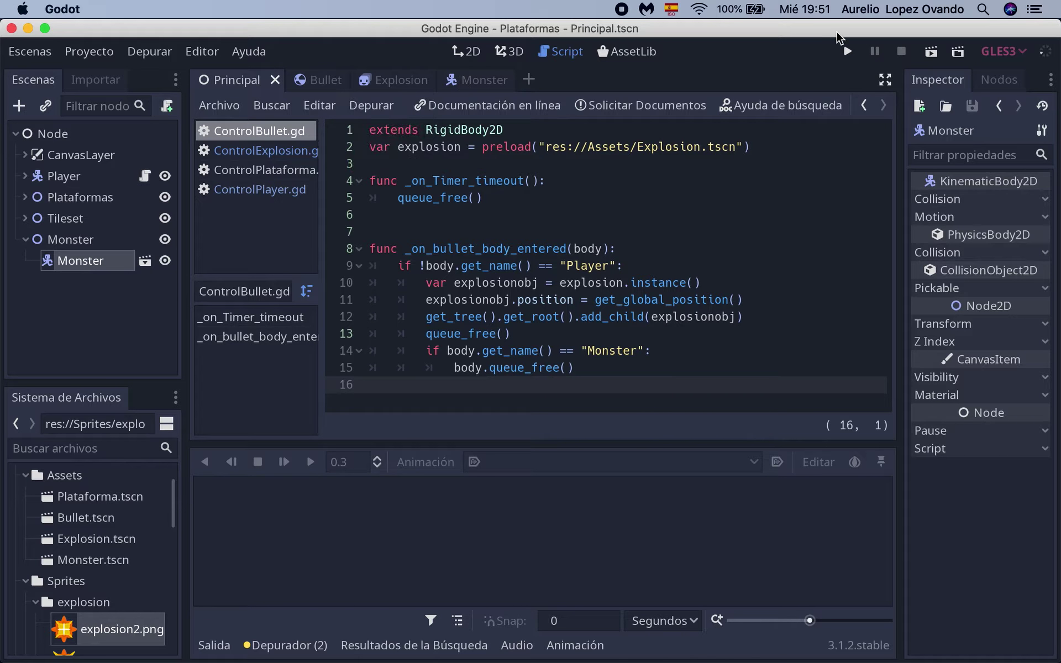
- Test-run the level, shoot the pink monster until it disappears, then close the game
left_click(931, 51)
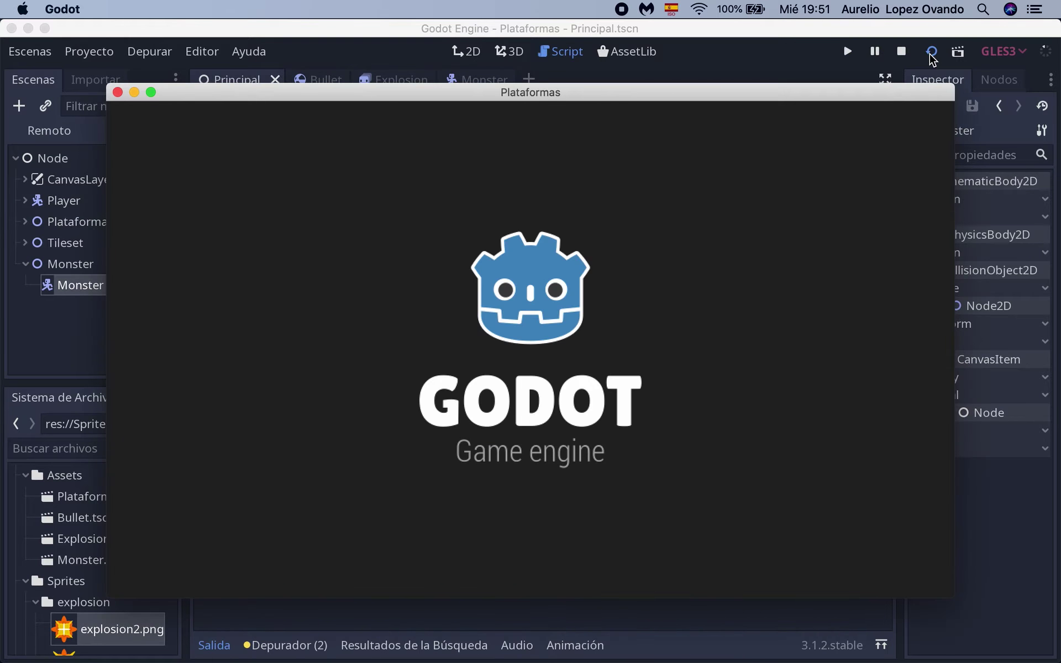
key("Right")
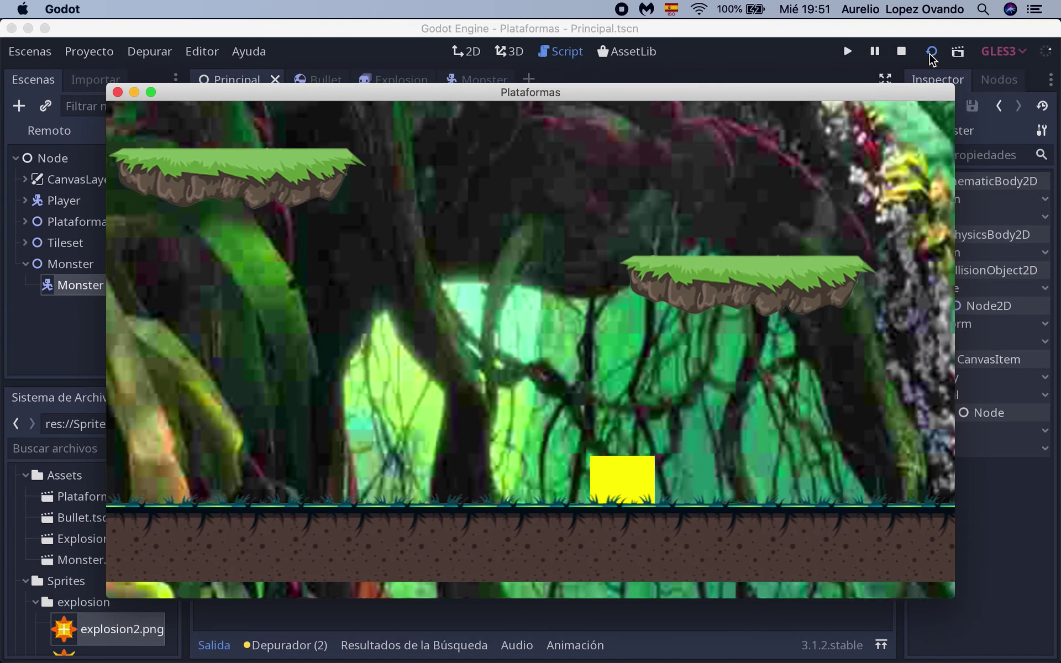
key("Right")
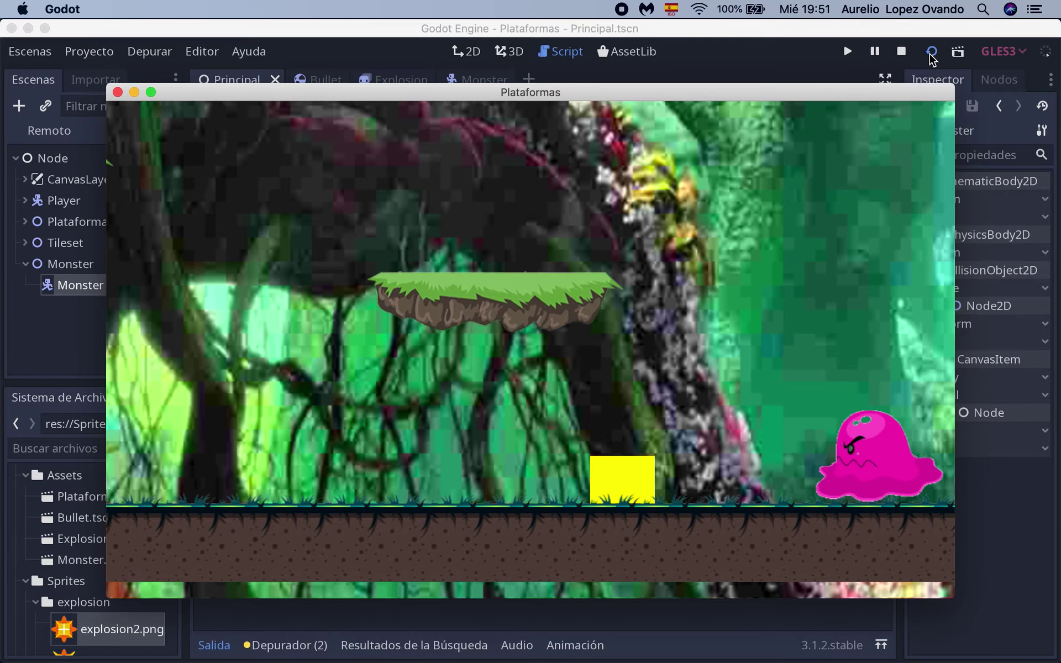
key("space")
key("Right")
key("Left")
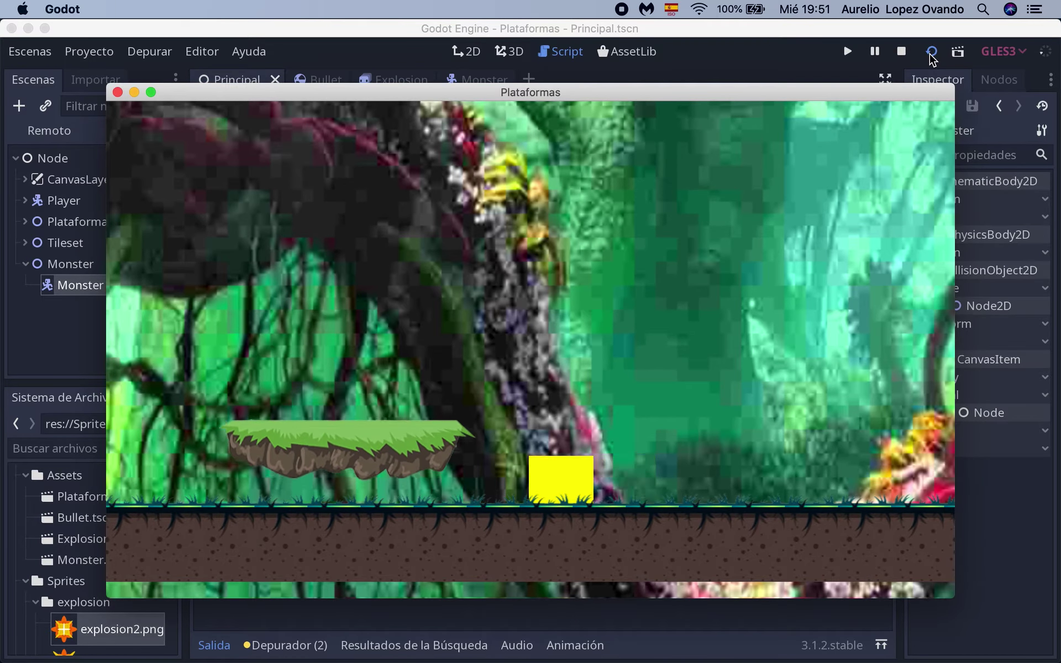
key("Right")
key("Left")
key("Left")
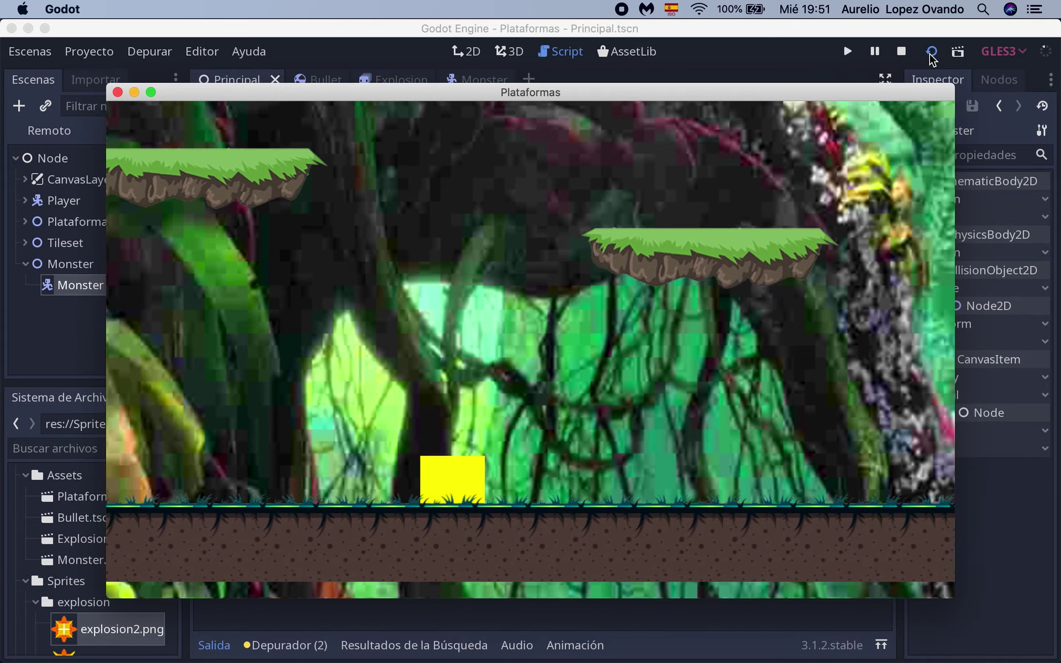
left_click(117, 91)
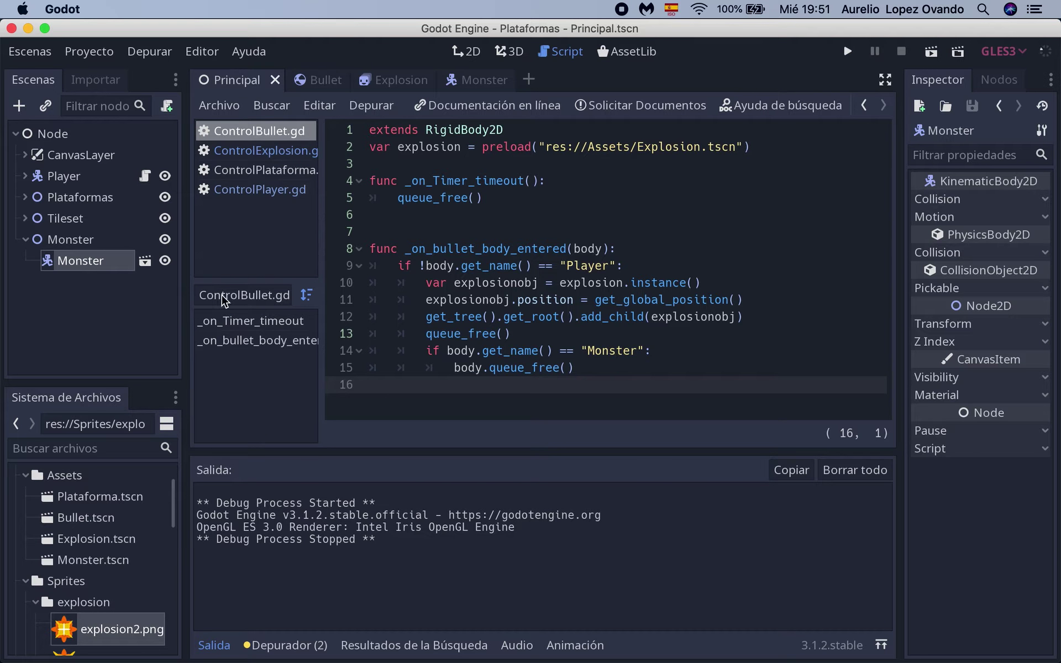
- Instance Assets/Monster.tscn as Monster2 under the Monster node
left_click(52, 237)
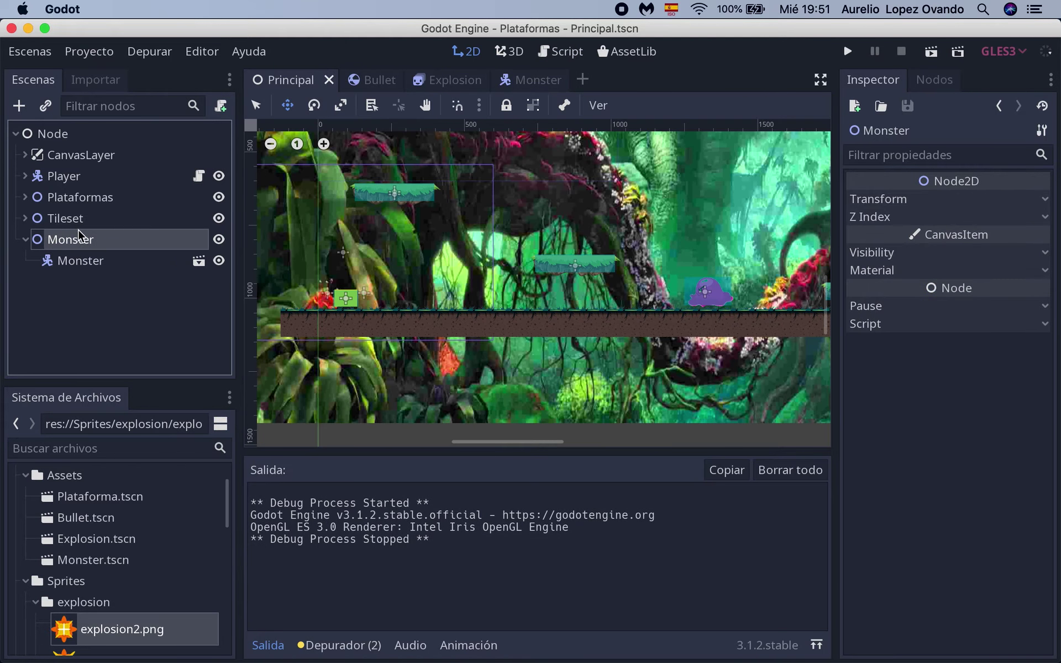
left_click(47, 108)
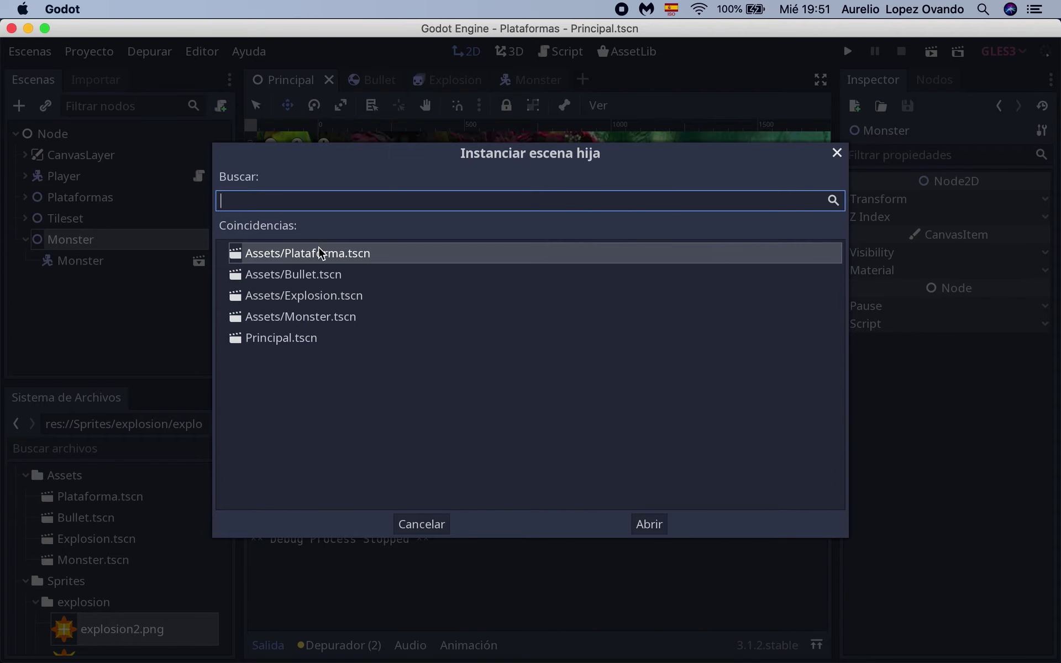
left_click(317, 316)
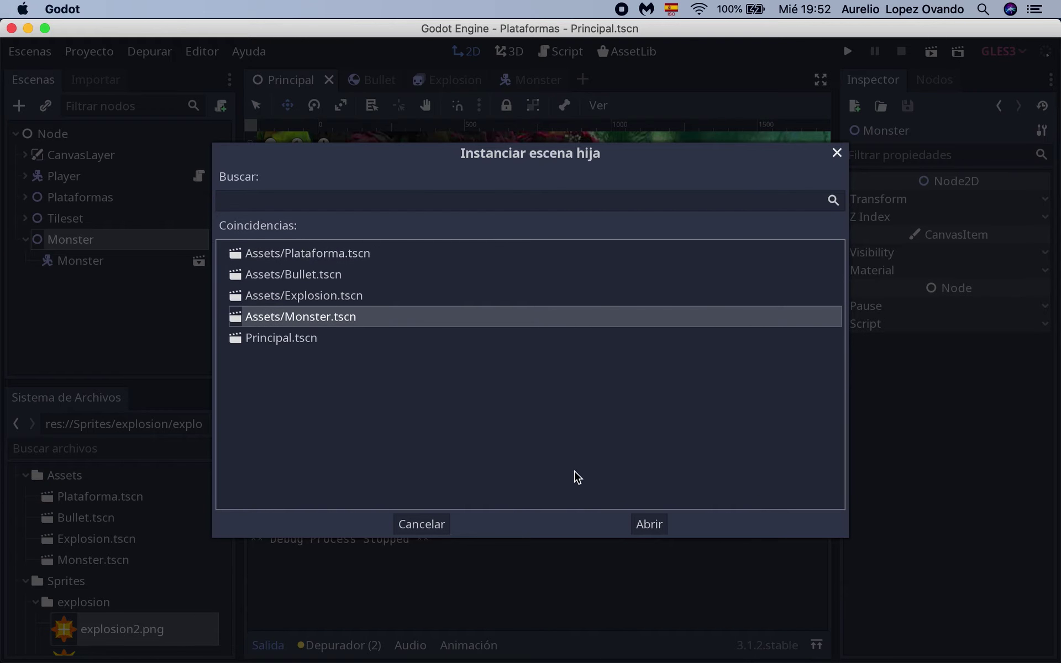
left_click(649, 524)
- Drag Monster2 onto the ground left of the first monster
scroll(634, 428, "up", 5)
scroll(634, 428, "left", 5)
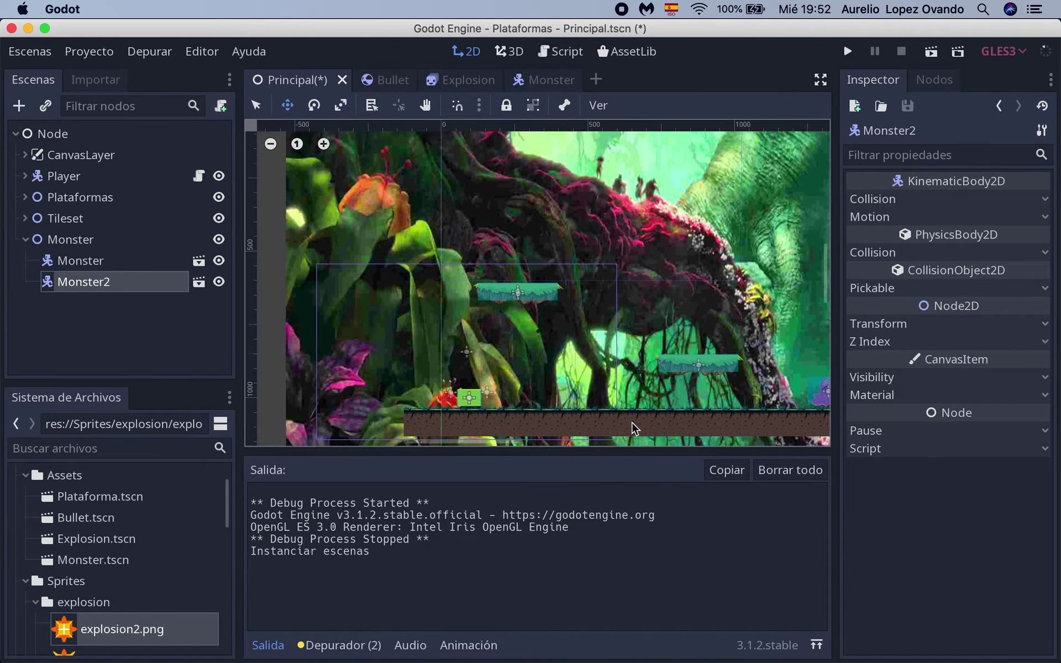
left_click_drag(464, 171, 693, 420)
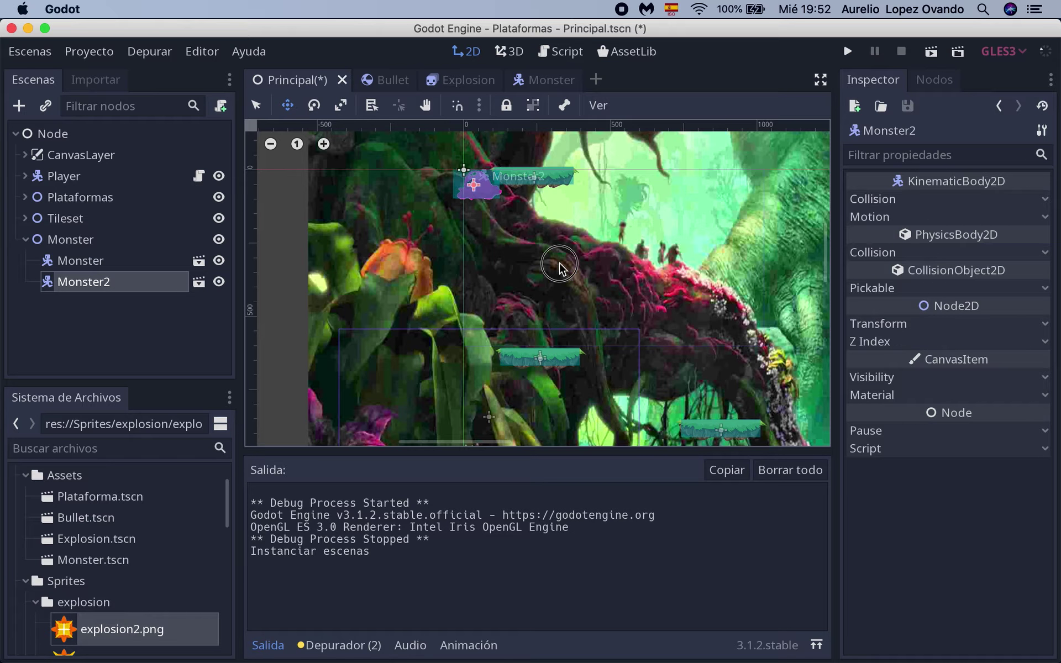
middle_click_drag(693, 420, 478, 319)
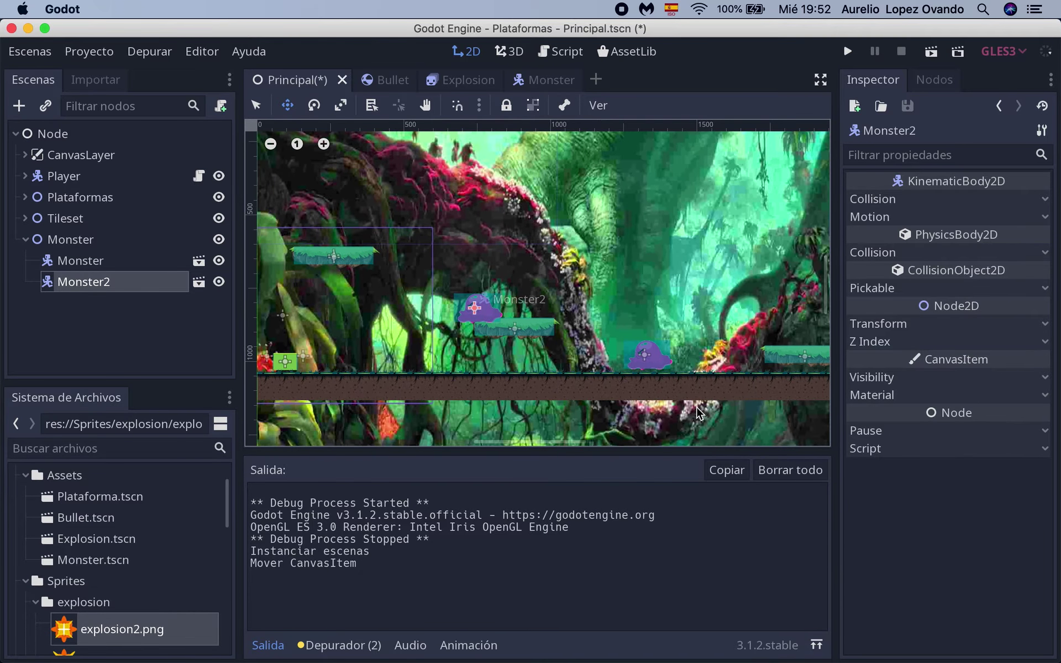
left_click_drag(476, 320, 426, 371)
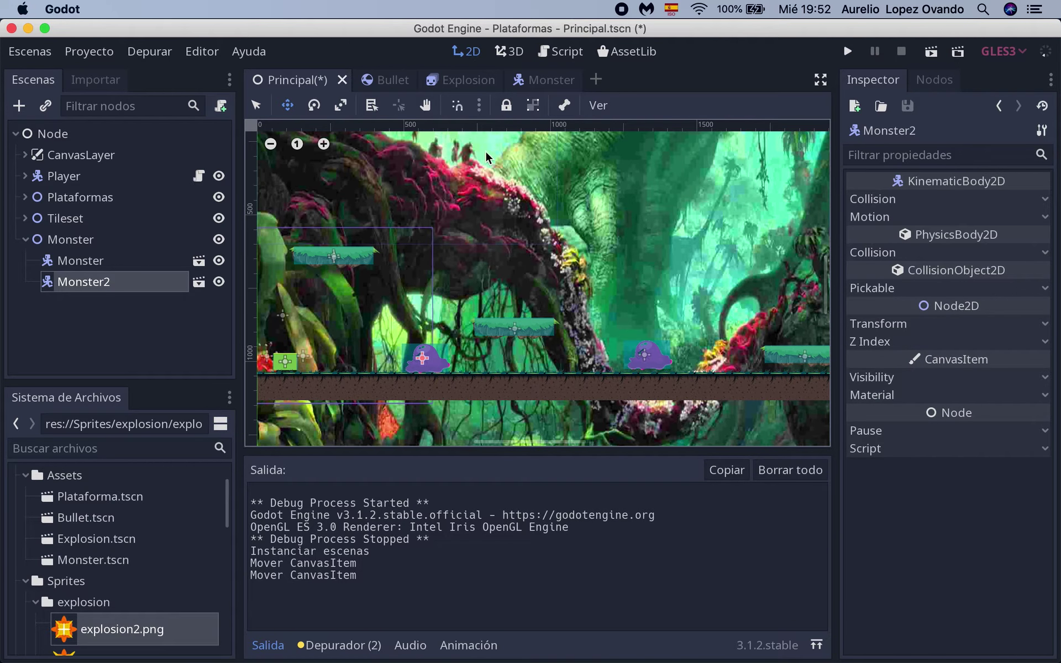
- Save and run Principal, firing at Monster2 which survives, then close the game
left_click(931, 52)
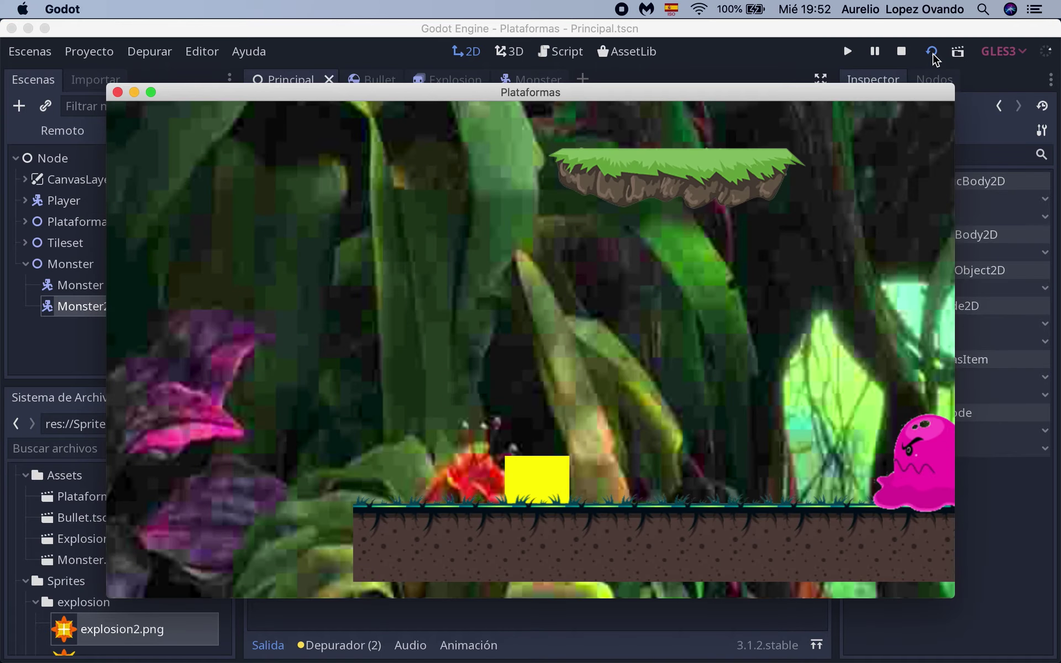
key("Right")
key("space")
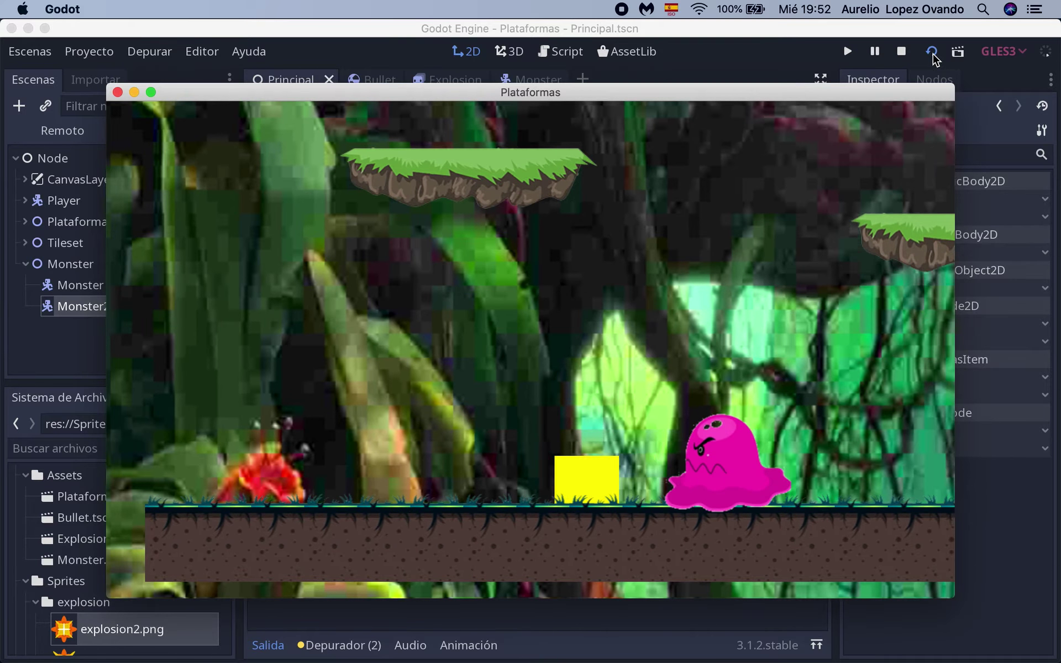
key("Left")
key("Right")
key("space")
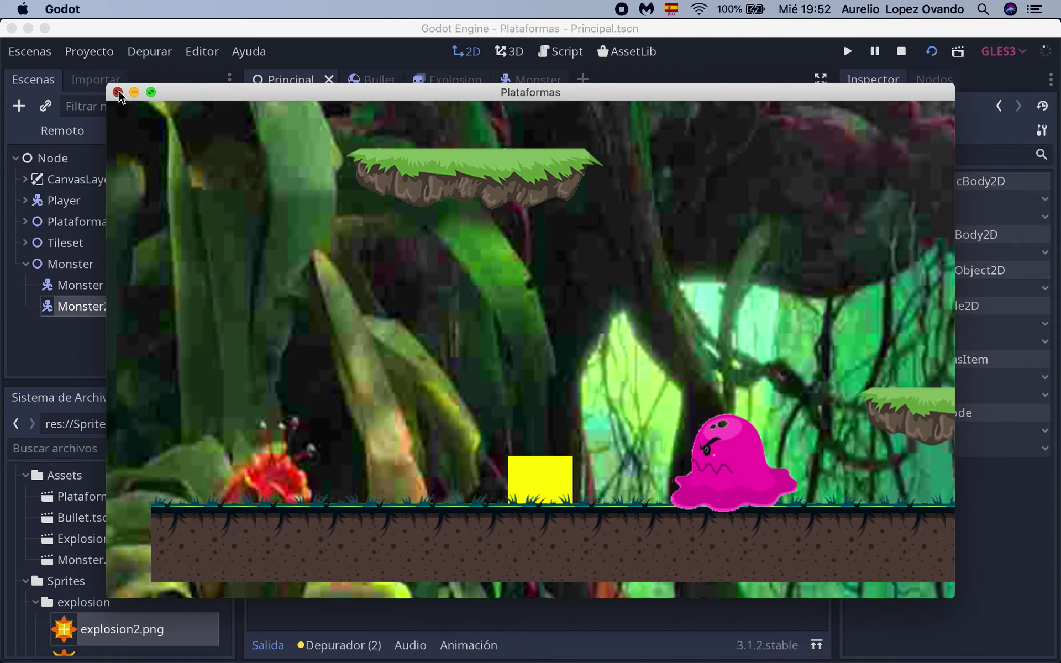
left_click(902, 51)
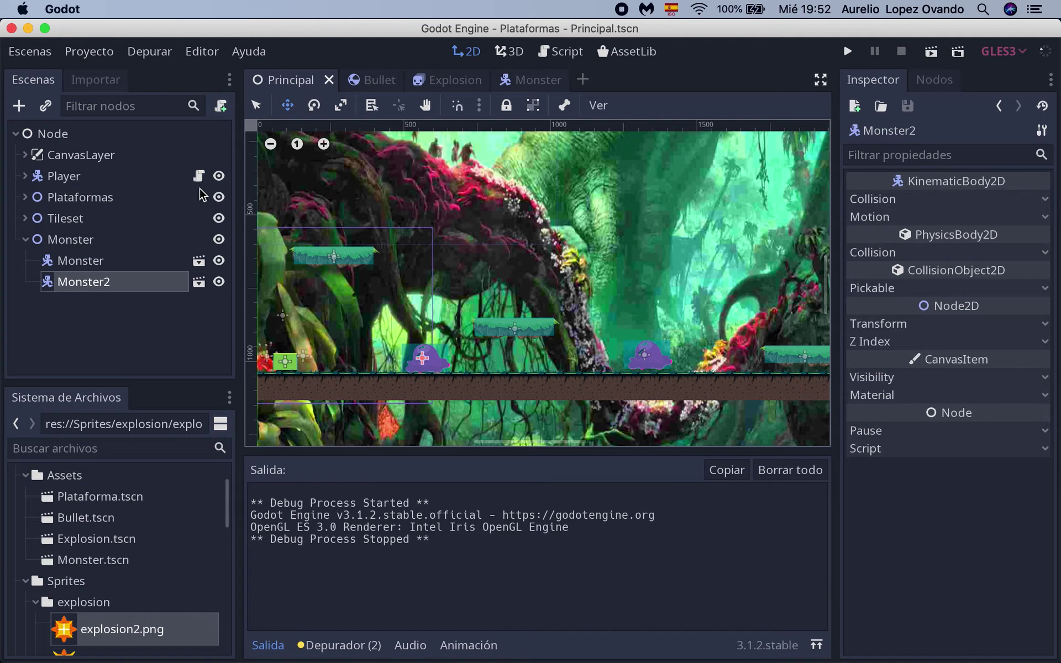
- Extend line 14 with or body.get_name() == "Monster2" and save ControlBullet.gd
left_click(379, 81)
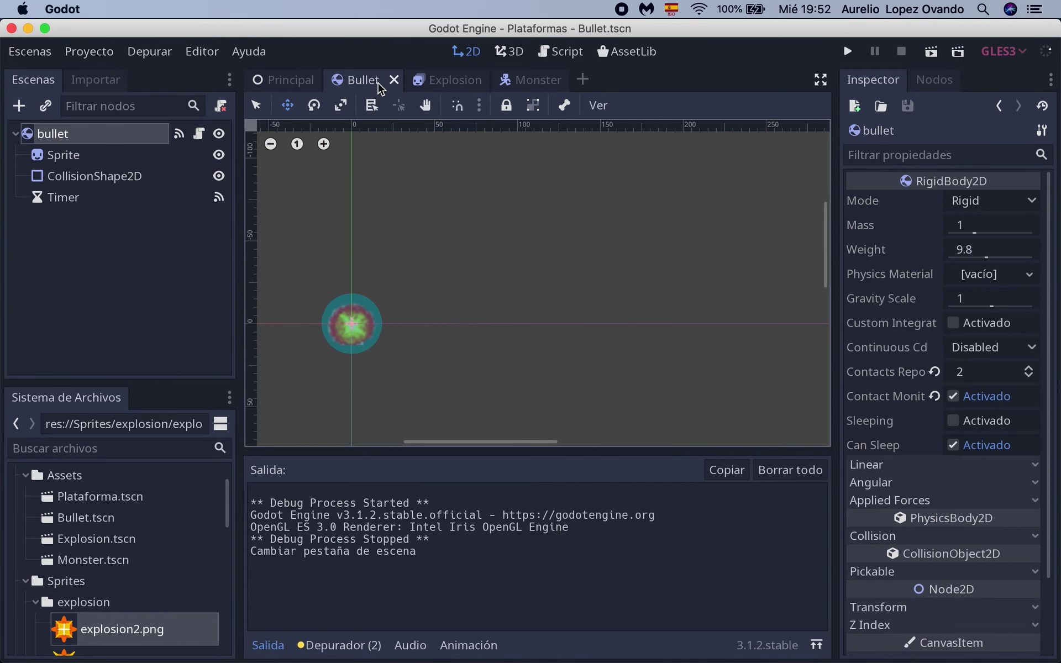
left_click(198, 134)
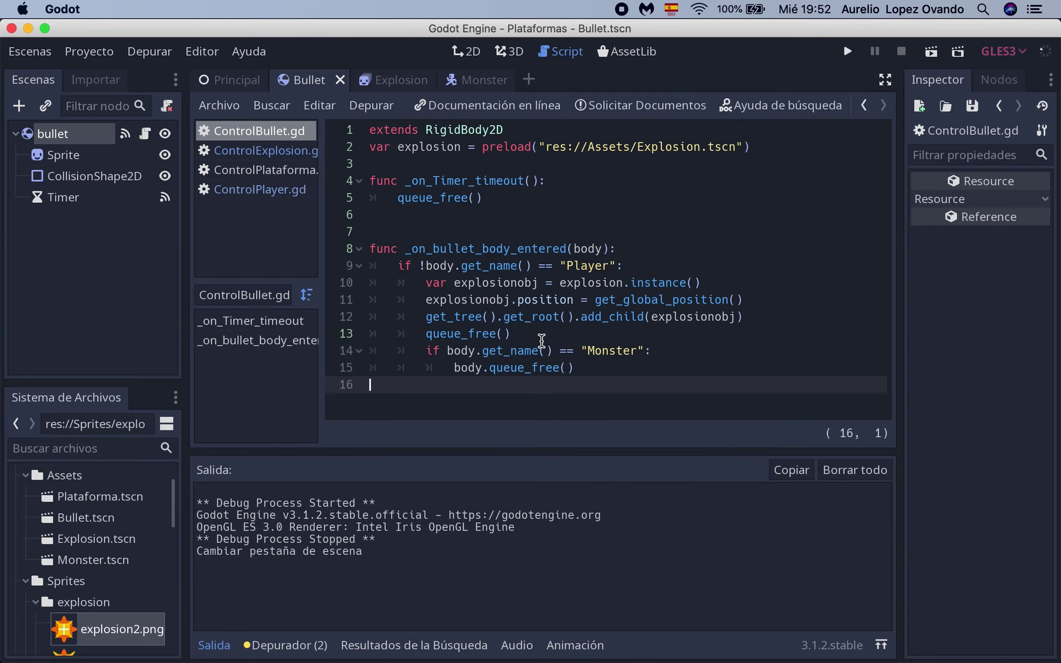
left_click(642, 353)
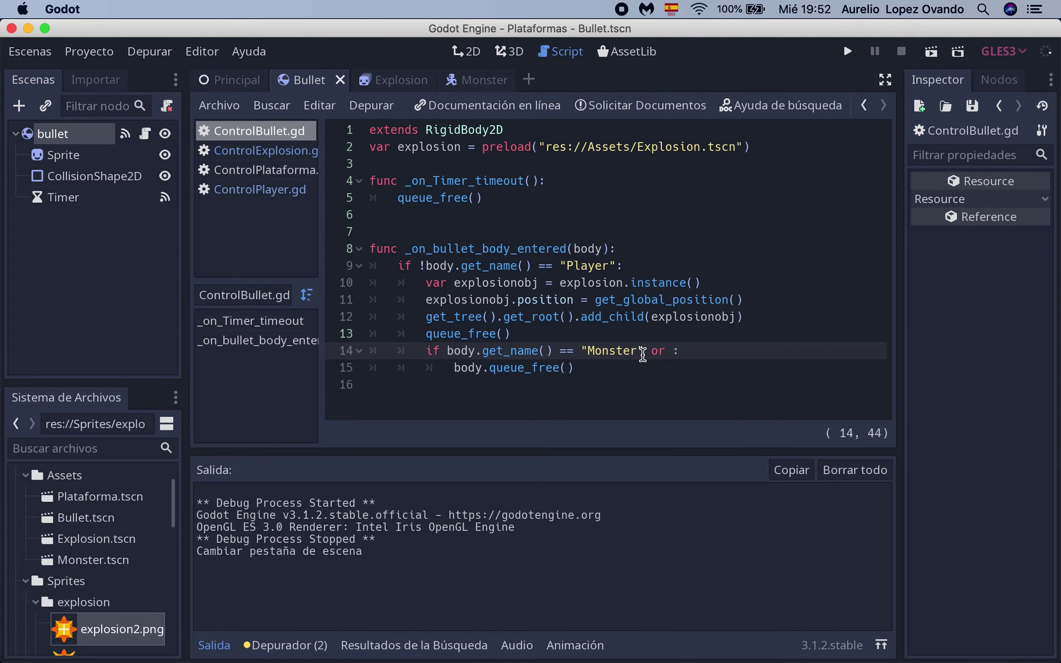
type("body")
type(".get_name")
type("() == \"M")
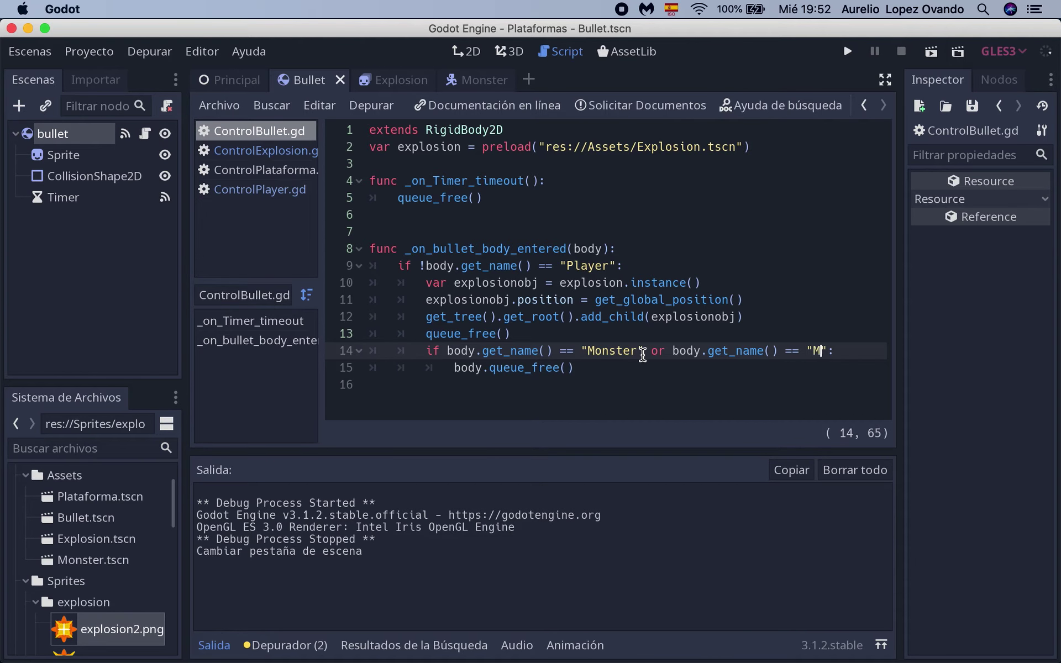
type("onster2")
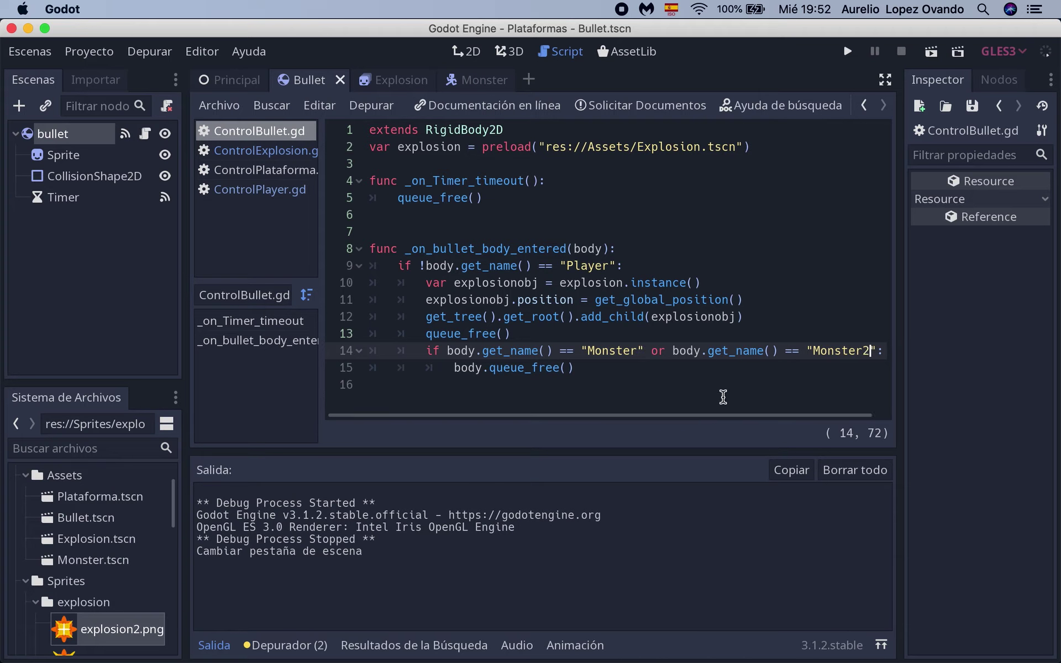
key("ctrl+s")
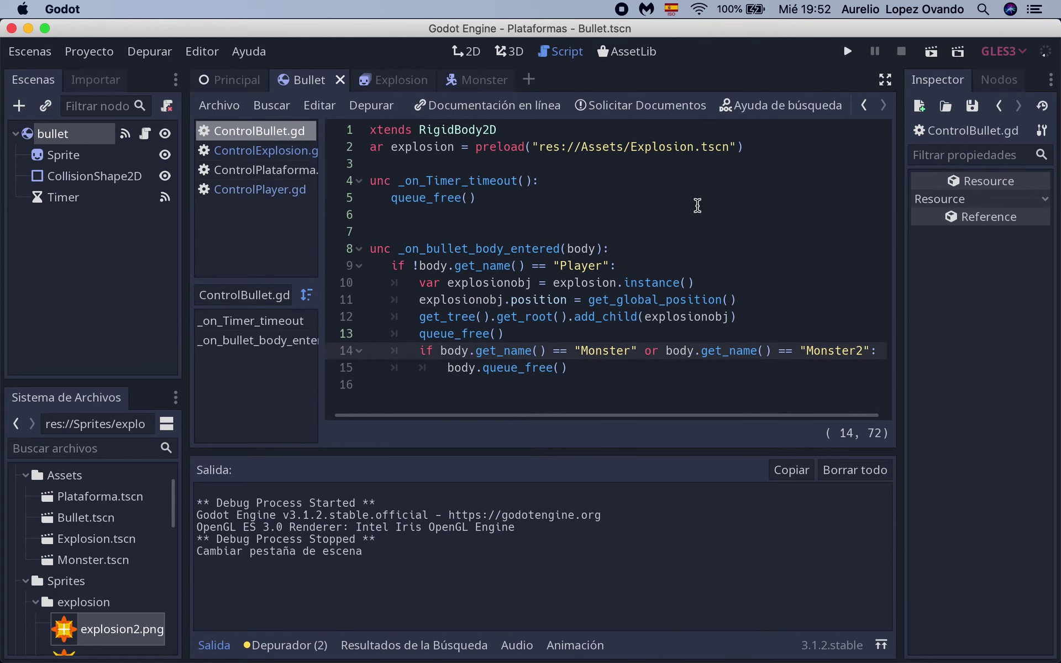
left_click(242, 81)
- Run Principal again, shoot the pink monster until it vanishes, then close the game
left_click(931, 53)
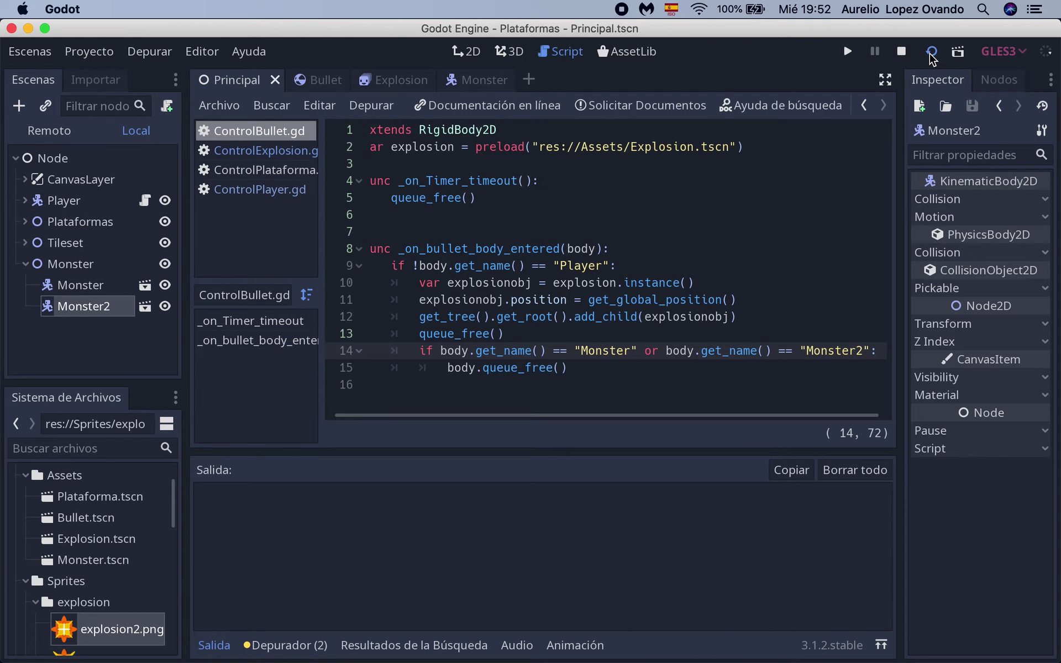
key("Right")
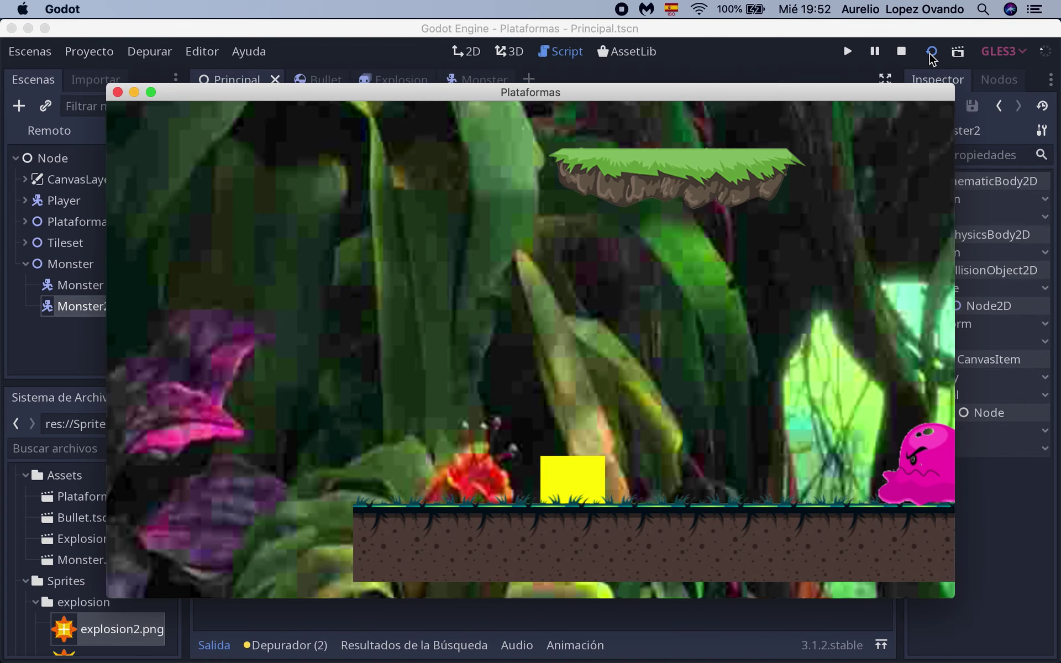
key("space")
key("Right")
key("Right")
key("space")
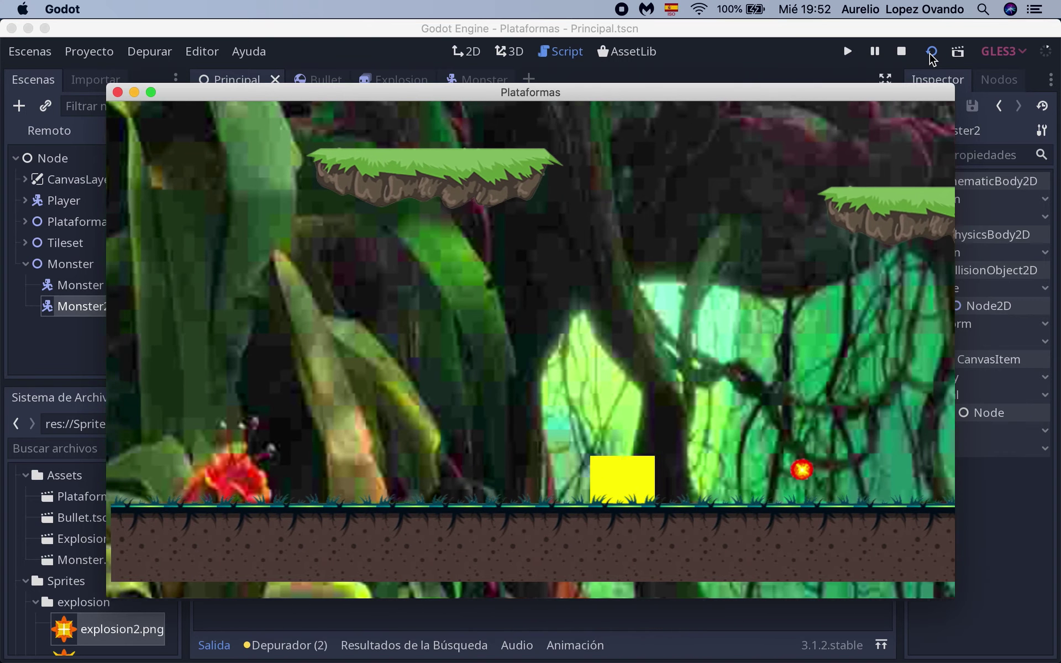
key("space")
key("space")
key("space")
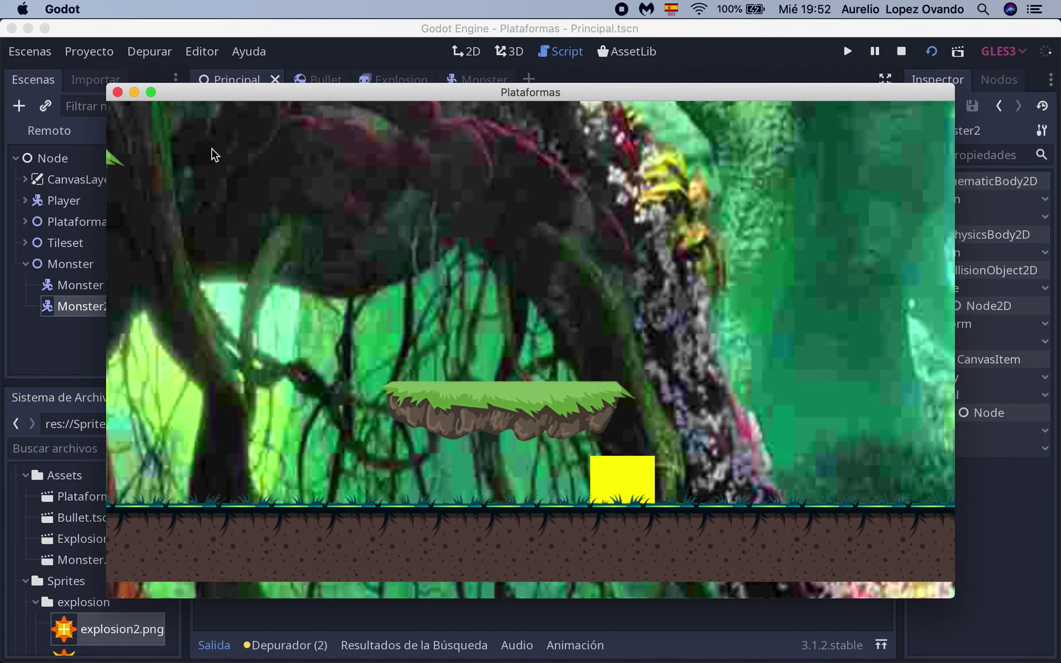
left_click(117, 92)
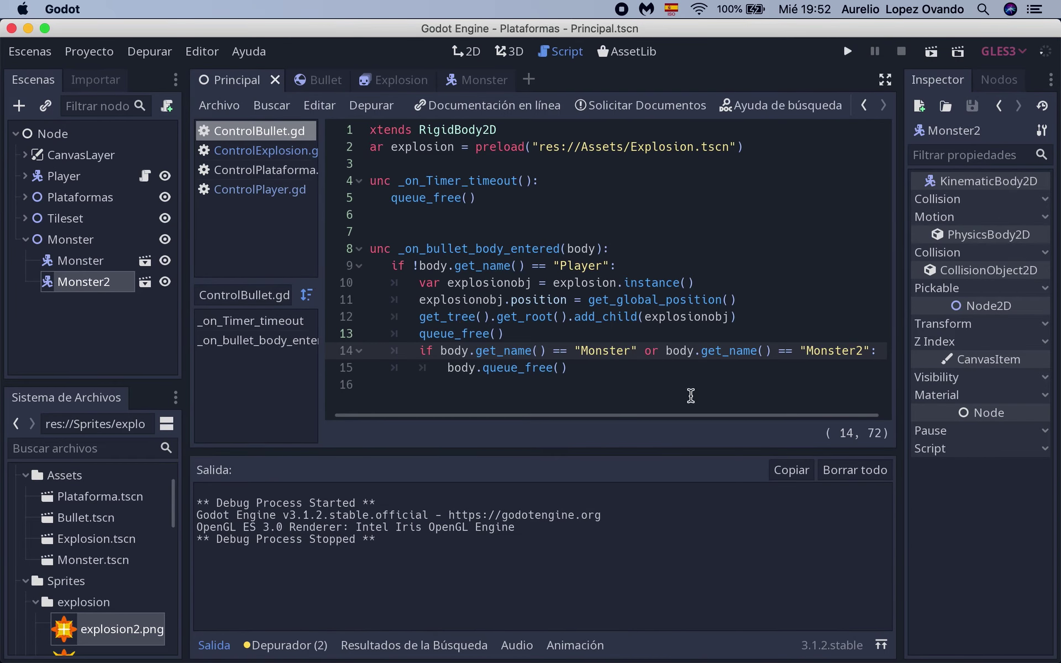
- Add the Monster scene's root node to a new group named 'monster', then return to Principal
left_click(474, 79)
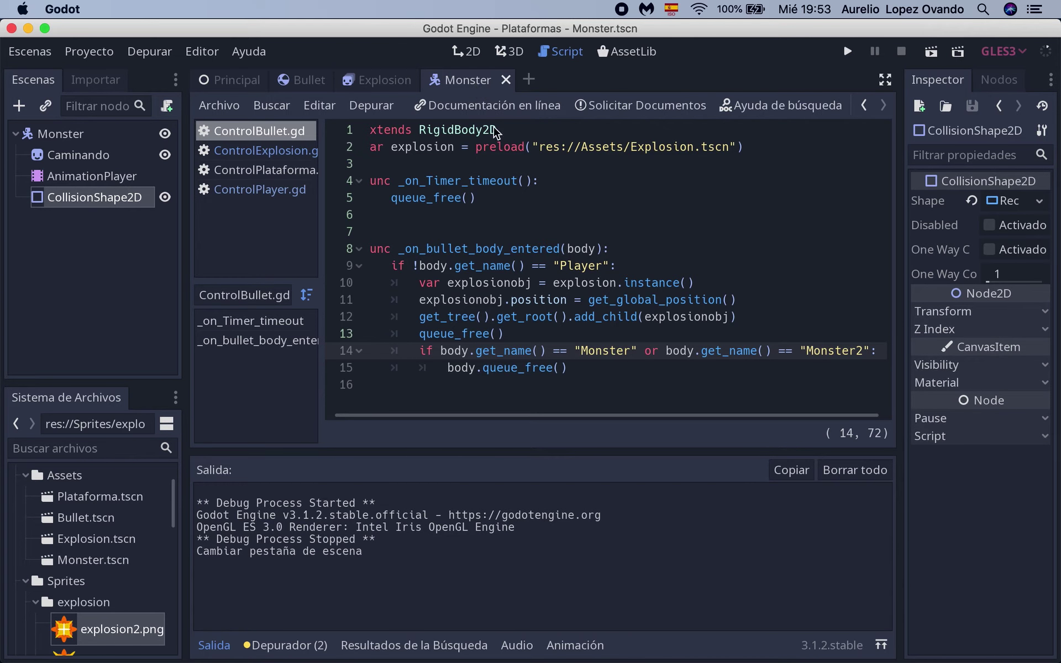
left_click(73, 137)
left_click(938, 87)
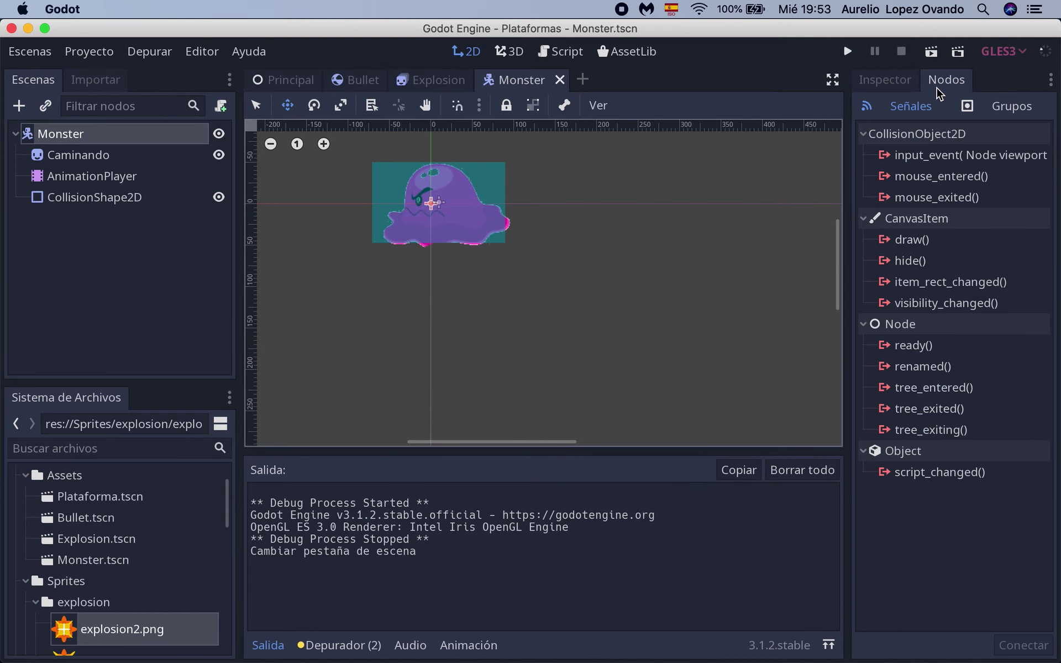
left_click(992, 107)
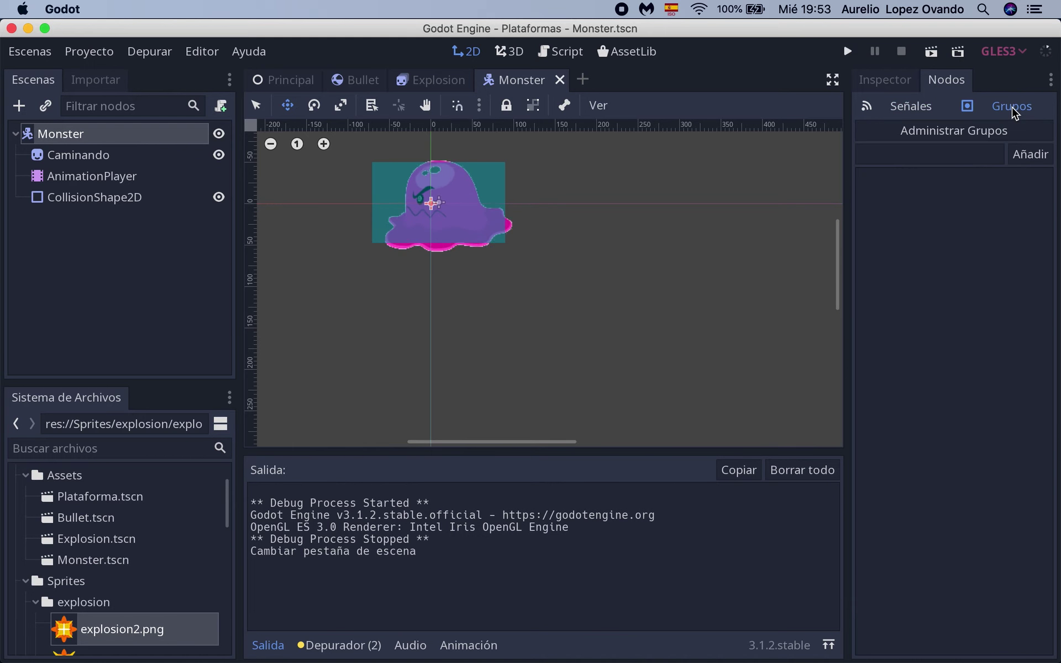
left_click(924, 154)
type("mosn")
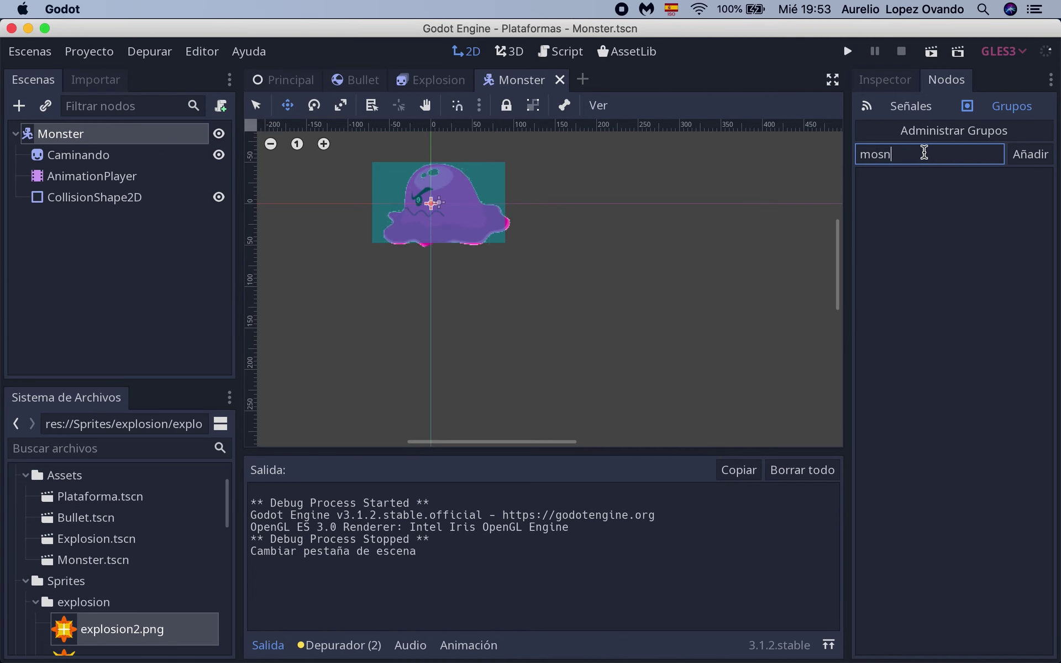
key("BackSpace")
key("BackSpace")
type("n")
type("ster")
left_click(1038, 158)
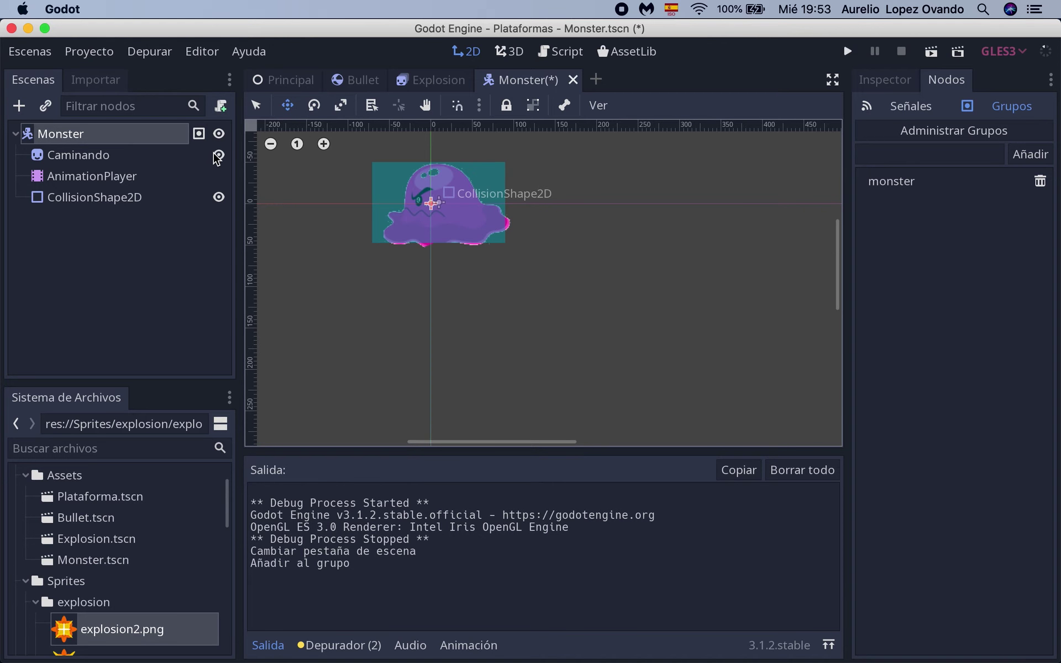
left_click(290, 82)
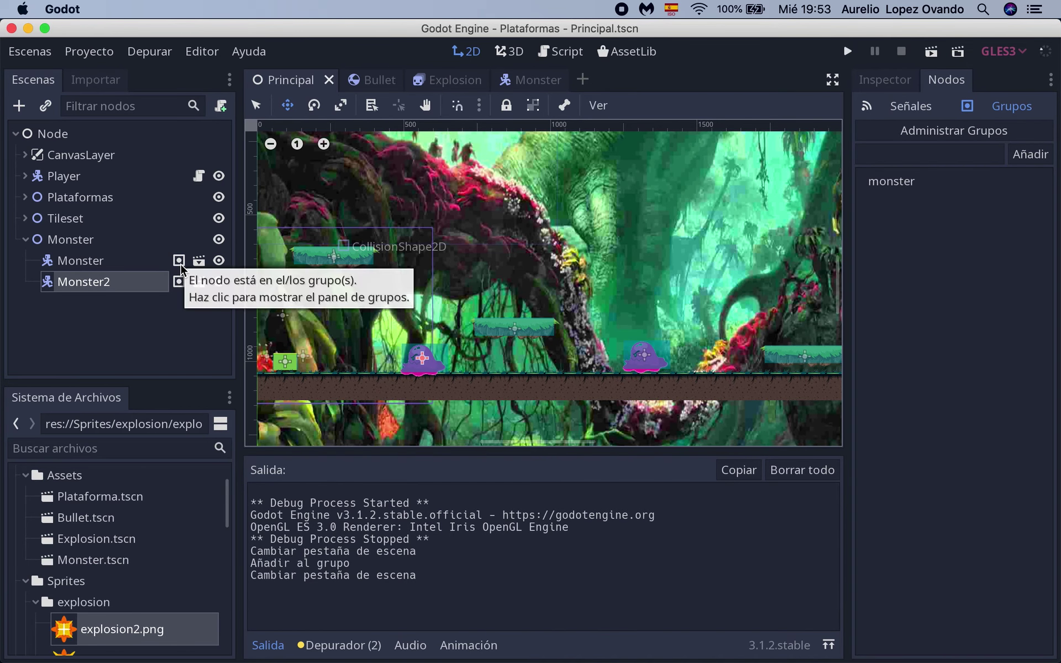
- Replace the line-14 name checks in ControlBullet.gd with body.is_in_group("monster") and run the scene
left_click(381, 83)
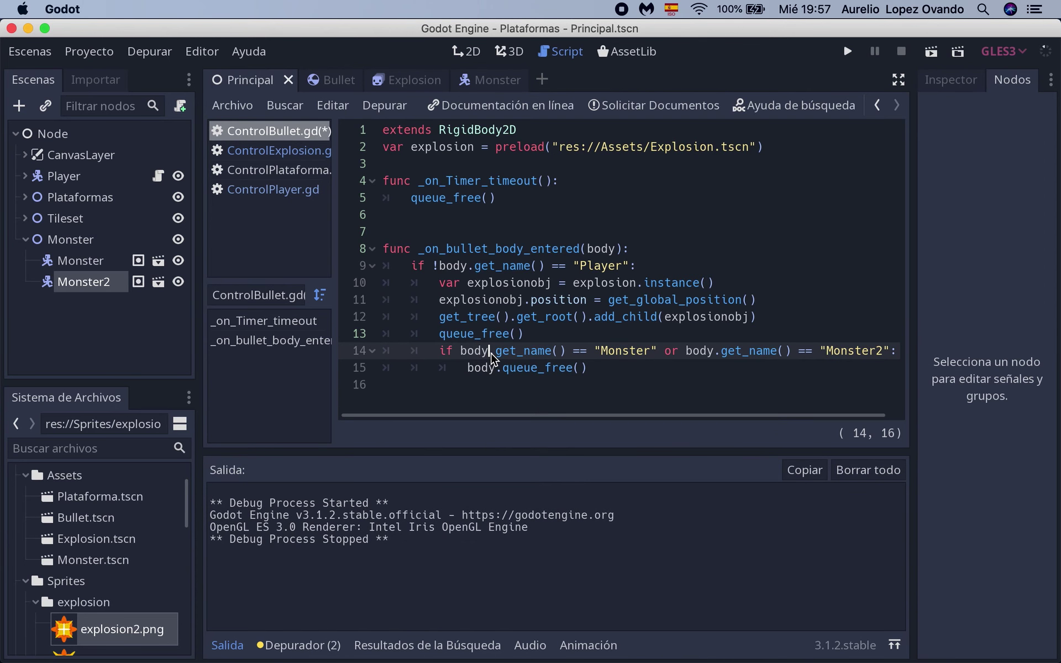
left_click_drag(463, 350, 894, 352)
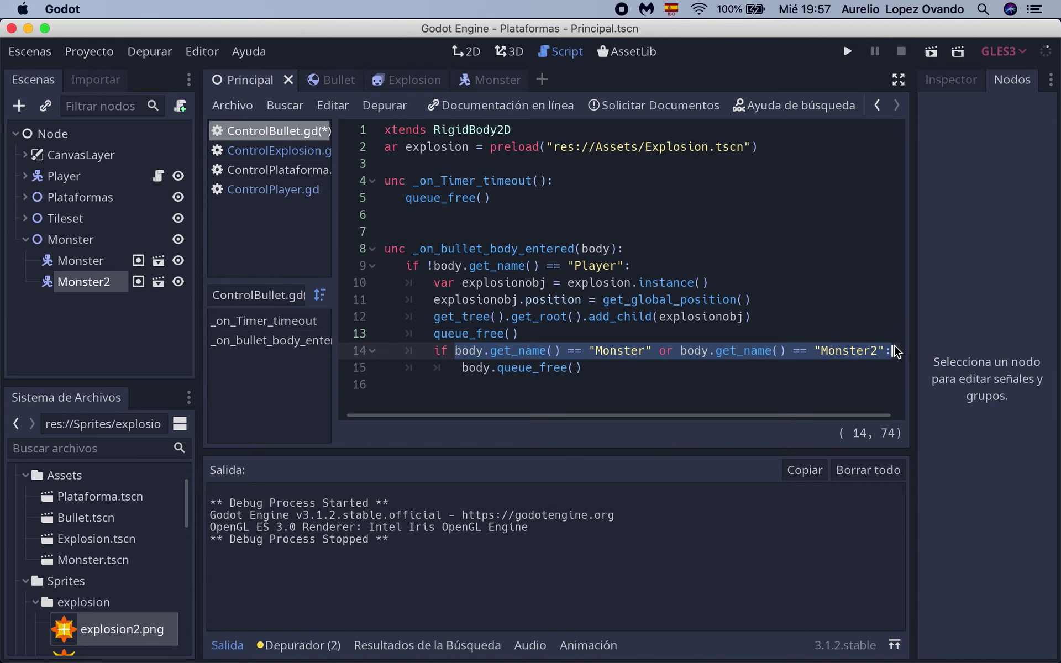
key("BackSpace")
type("b")
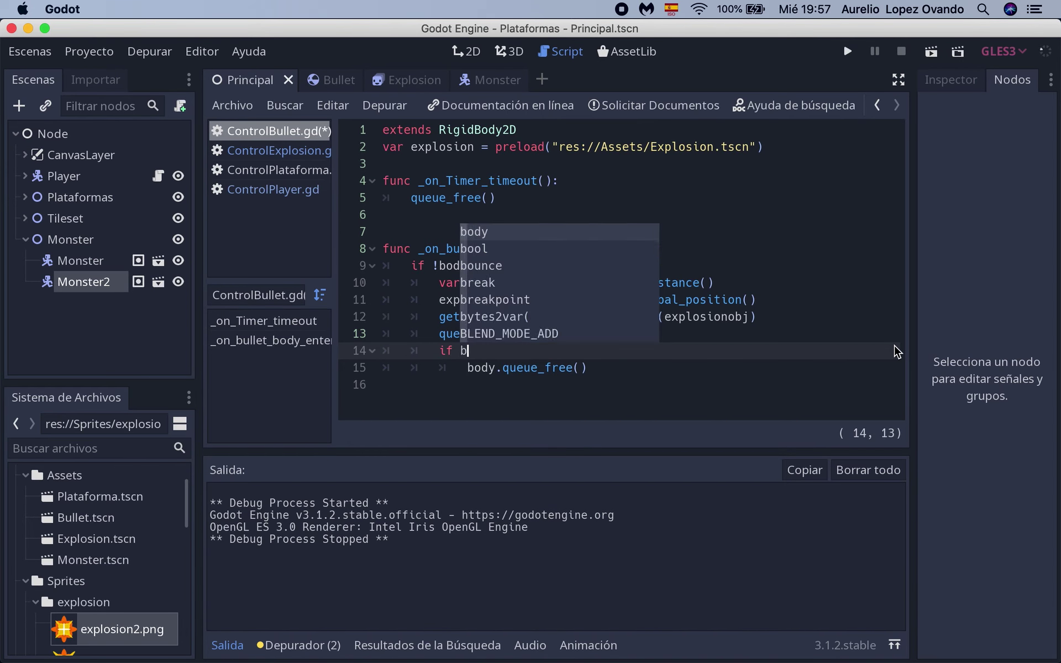
type("o")
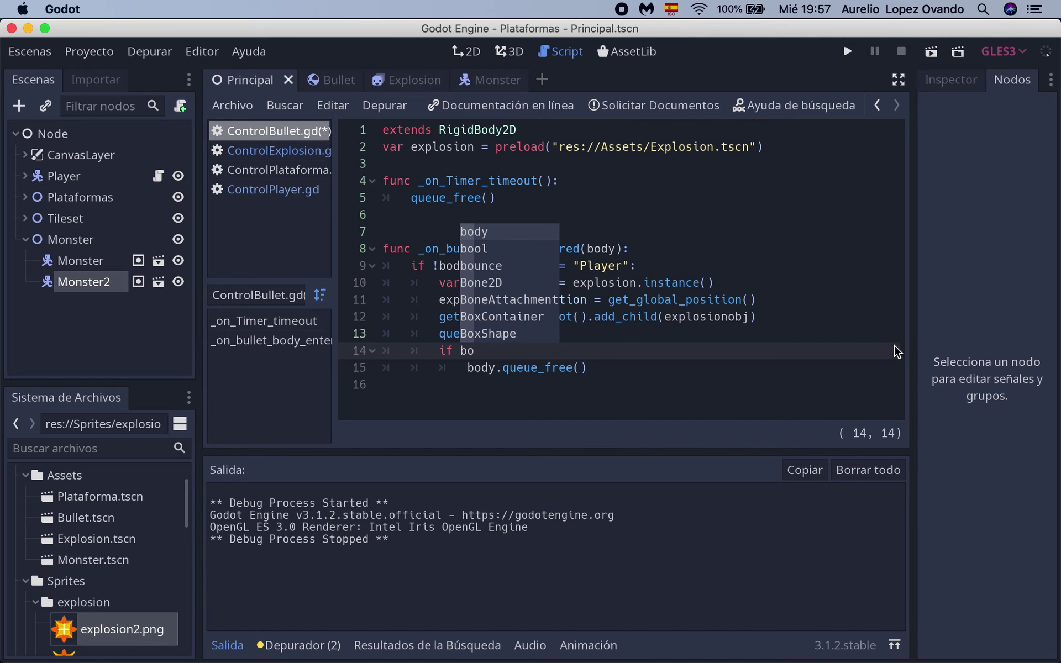
key("Return")
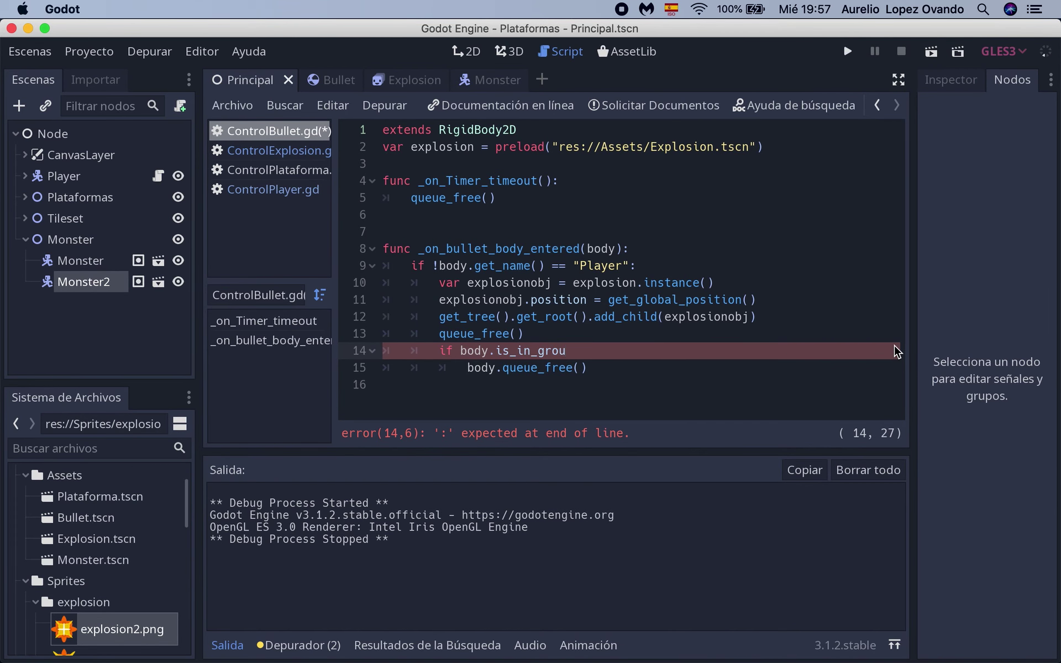
type("(")
type("\"\"")
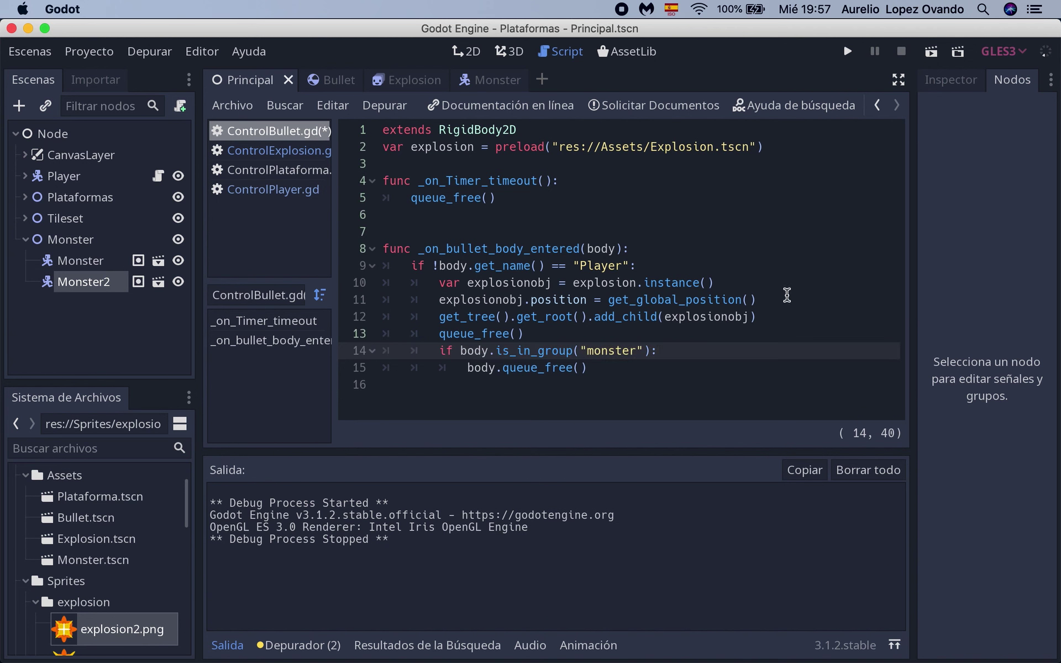
left_click(931, 53)
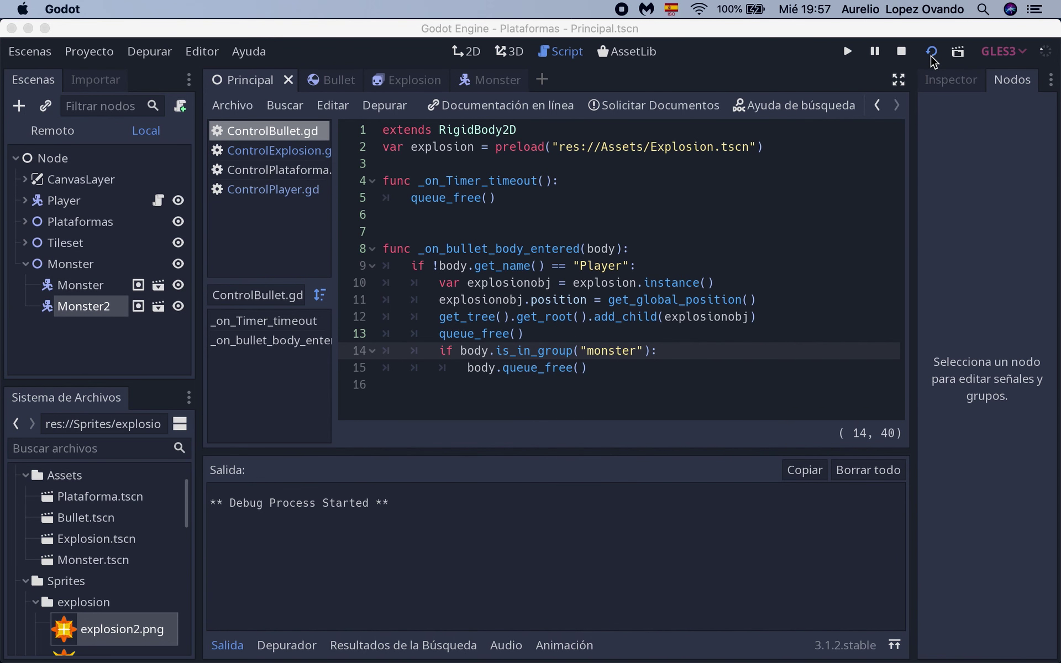
- Move the player right and left while shooting the slime monsters, then quit the game
key("Right")
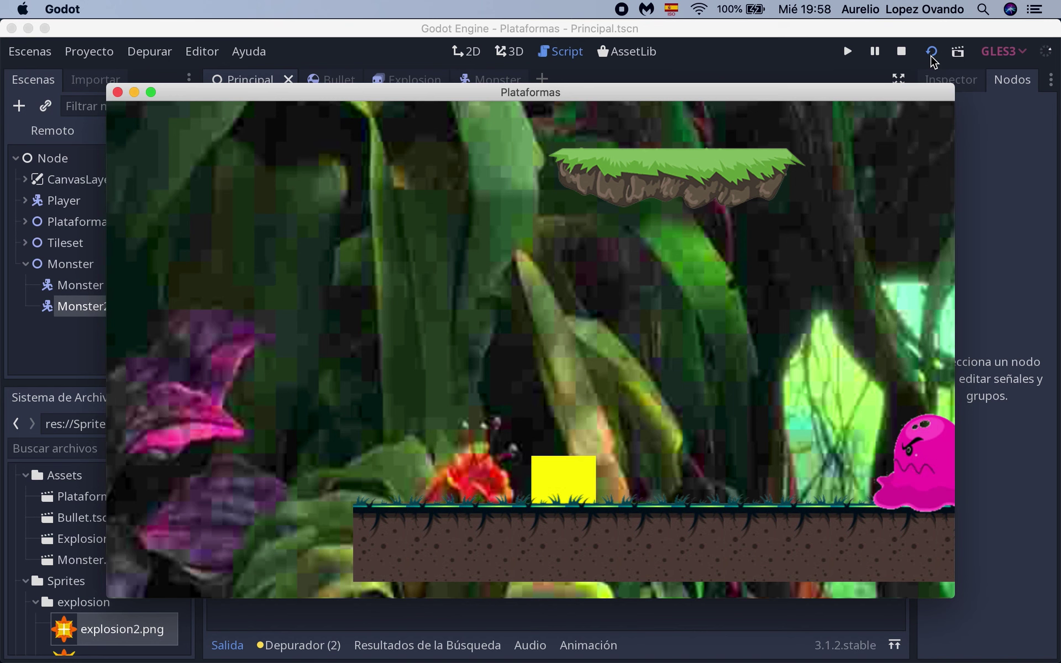
key("space")
key("Right")
key("Right")
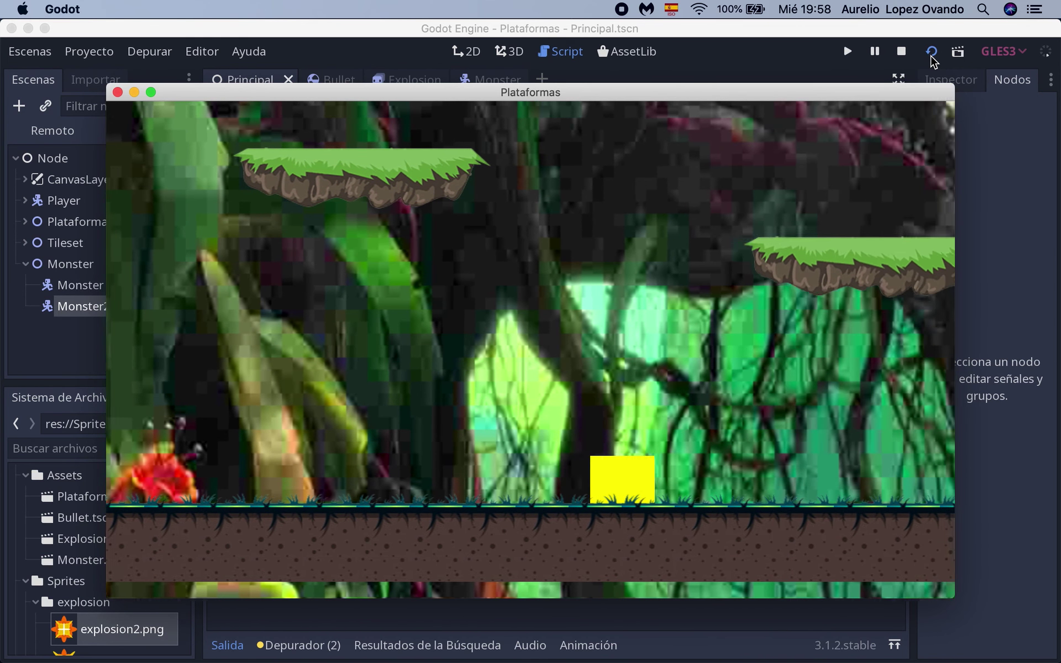
key("space")
key("Left")
key("space")
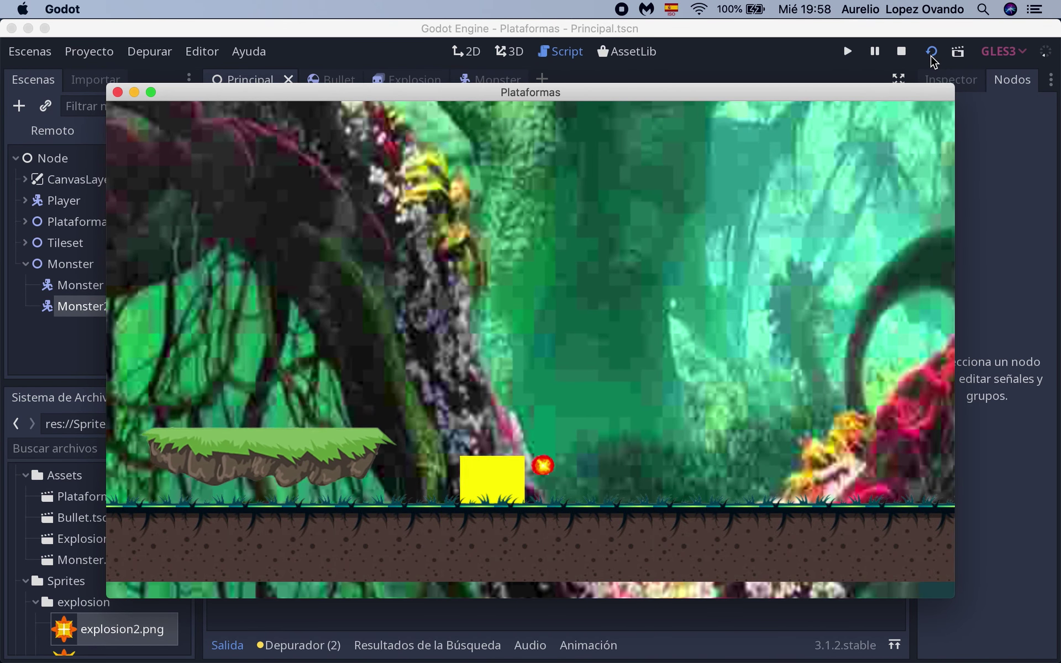
key("Right")
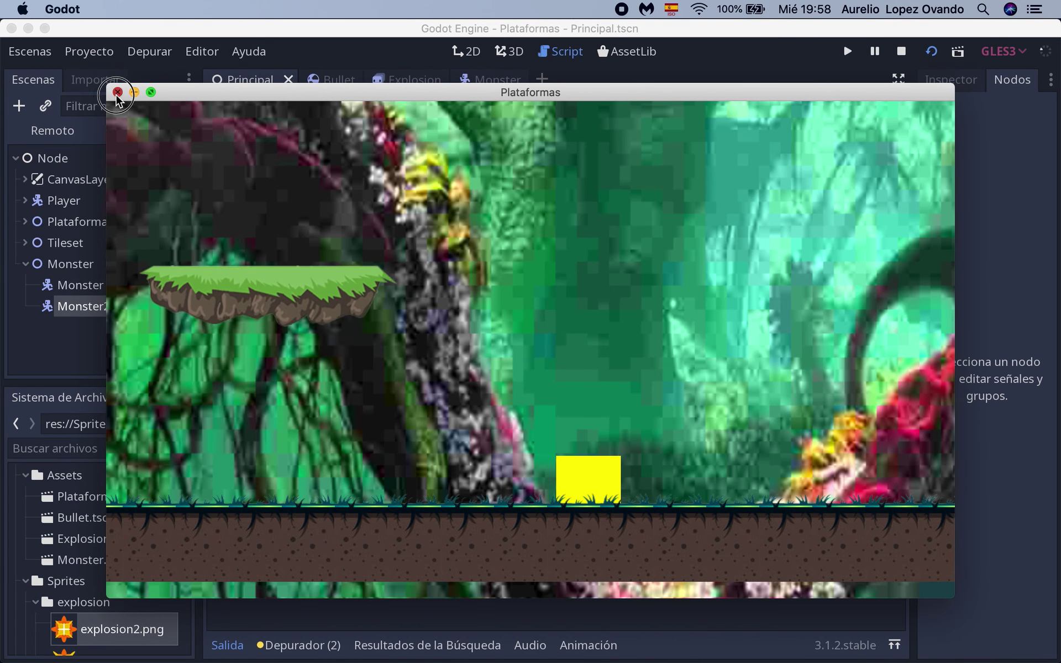
key("super+q")
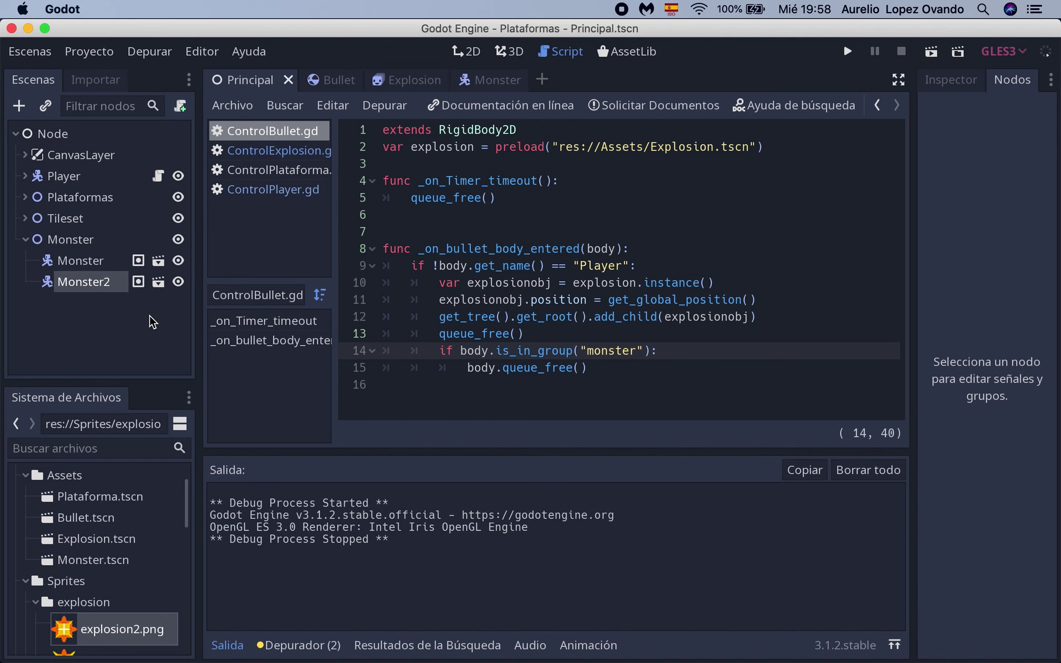
- View the Monster scene in the 2D editor, then switch back to the Principal level
left_click(492, 80)
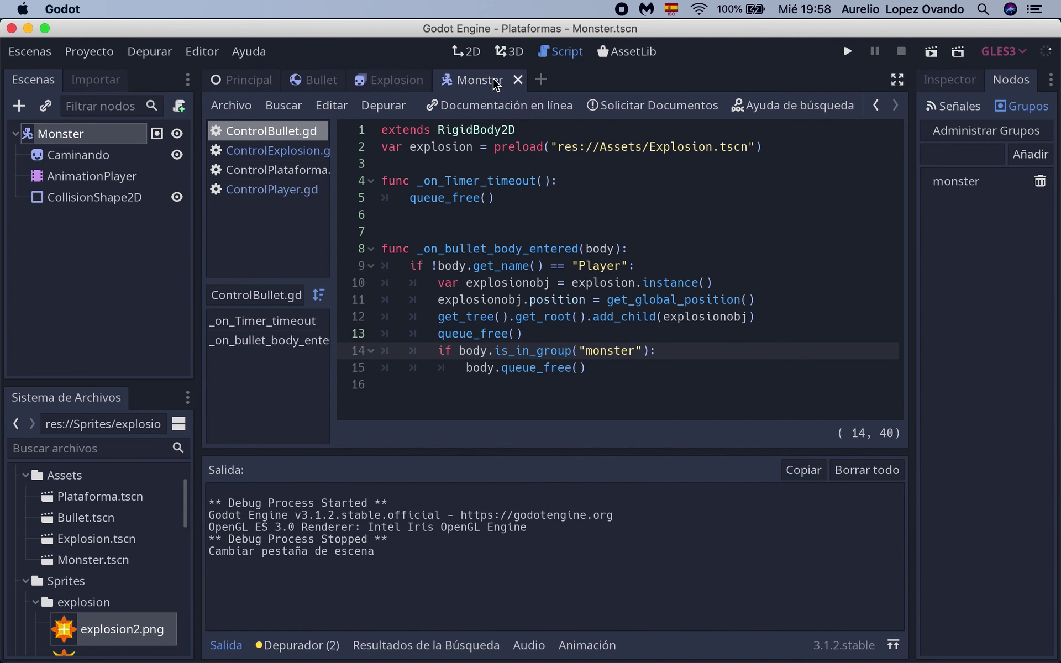
left_click(467, 51)
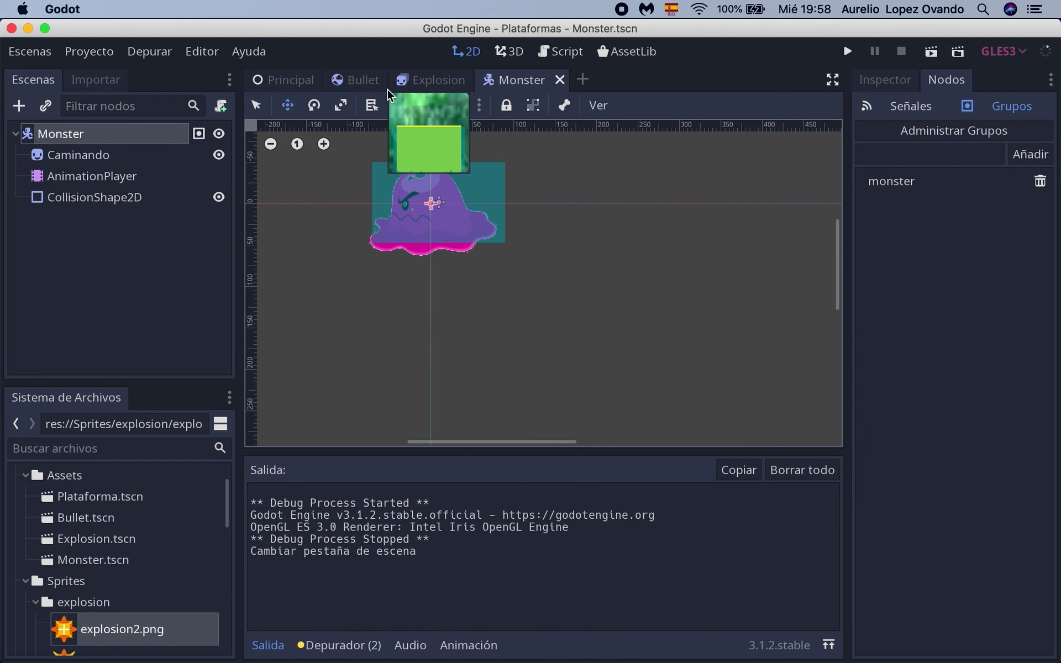
left_click(285, 80)
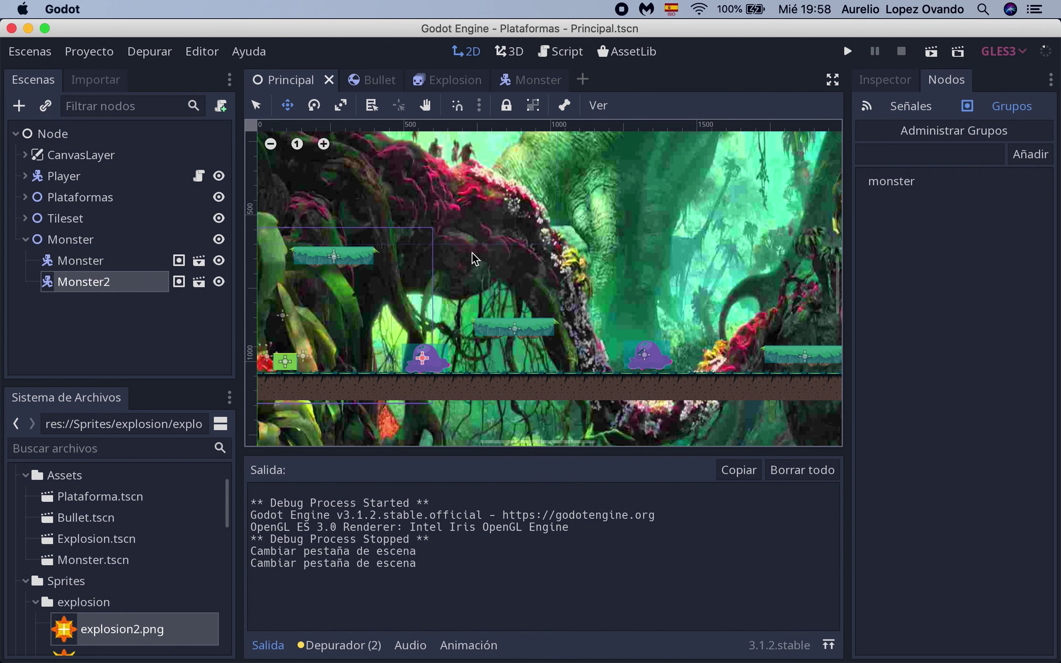